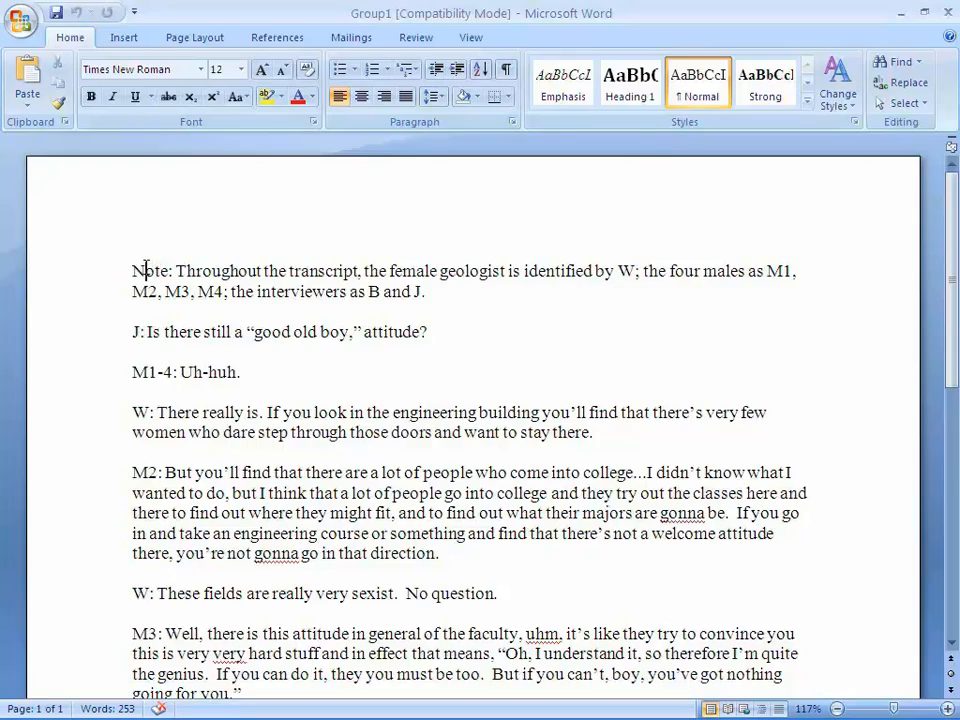
# - Review how the paragraphs in the Group1 transcript start with speaker identifiers
pyautogui.scroll(-3, 184, 284)
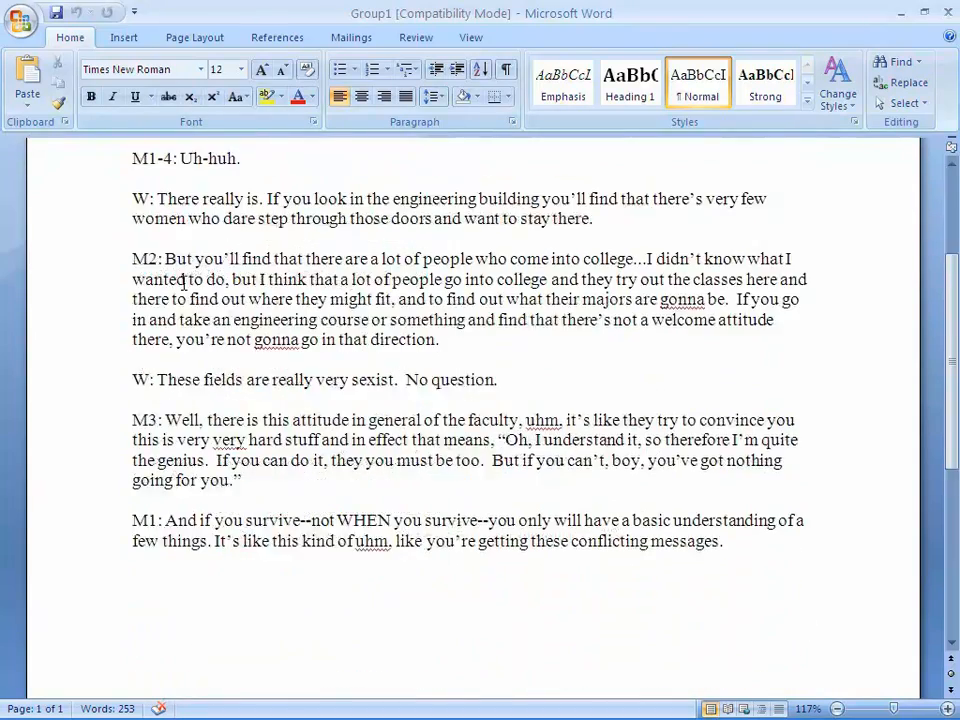
pyautogui.scroll(3, 182, 282)
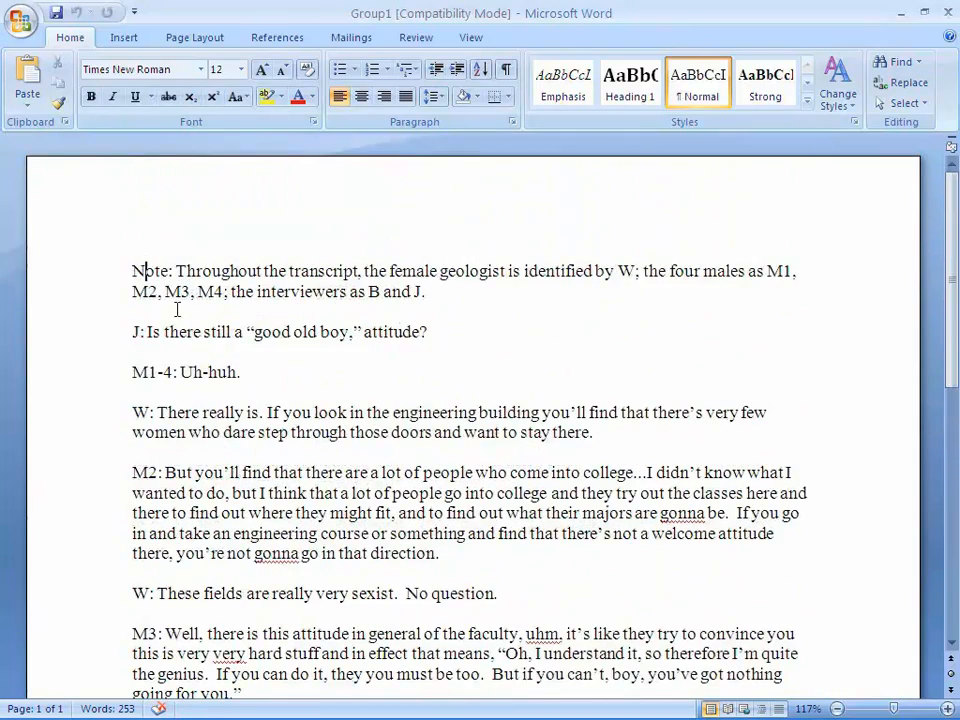
pyautogui.click(134, 372)
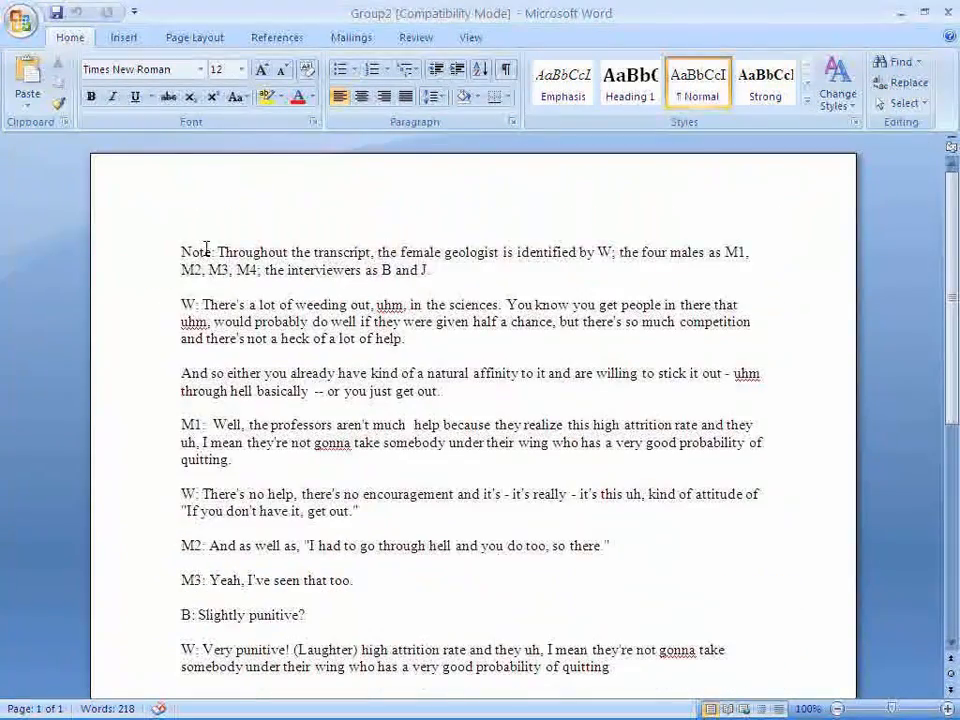
# - In the Group2 Word transcript, mark the paragraph without an identifier, "And so either you already have...", with a leading period
pyautogui.tripleClick(206, 250)
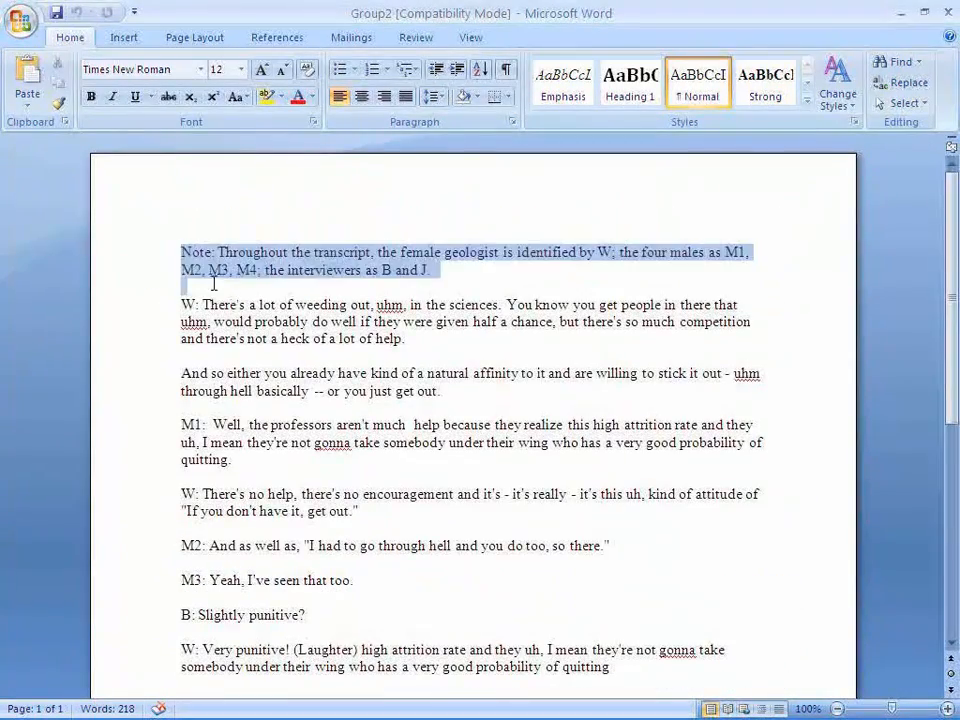
pyautogui.click(215, 356)
pyautogui.moveTo(176, 383); pyautogui.dragTo(448, 390)
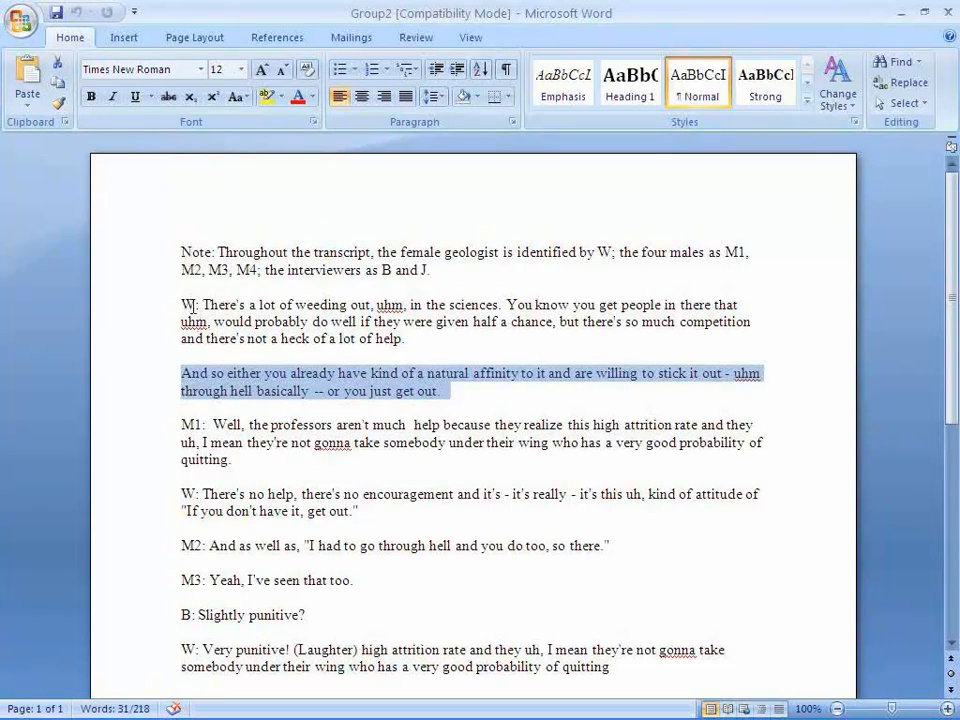
pyautogui.doubleClick(184, 302)
pyautogui.moveTo(178, 373); pyautogui.dragTo(420, 385)
pyautogui.click(185, 372)
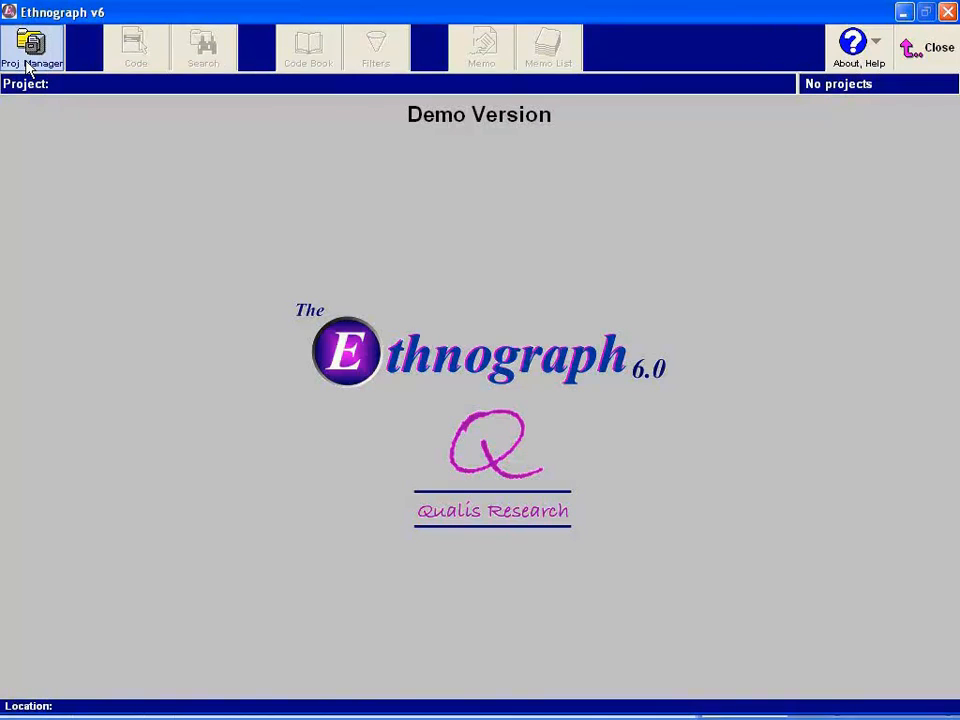
# - In Ethnograph, create a new project named E6DEMO in the Project Manager
pyautogui.click(28, 62)
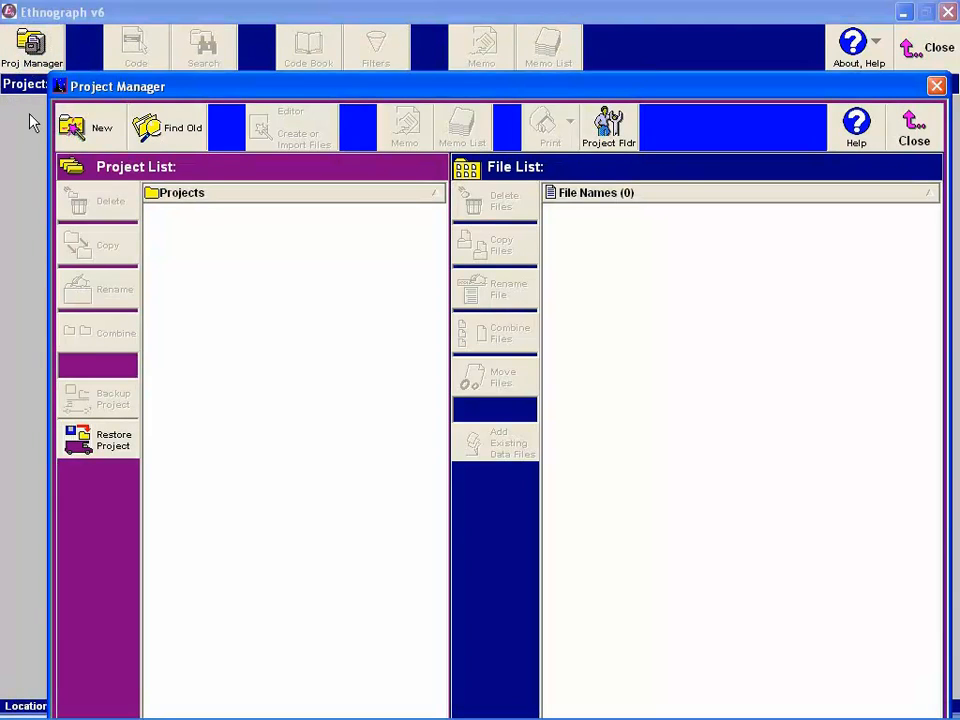
pyautogui.click(70, 130)
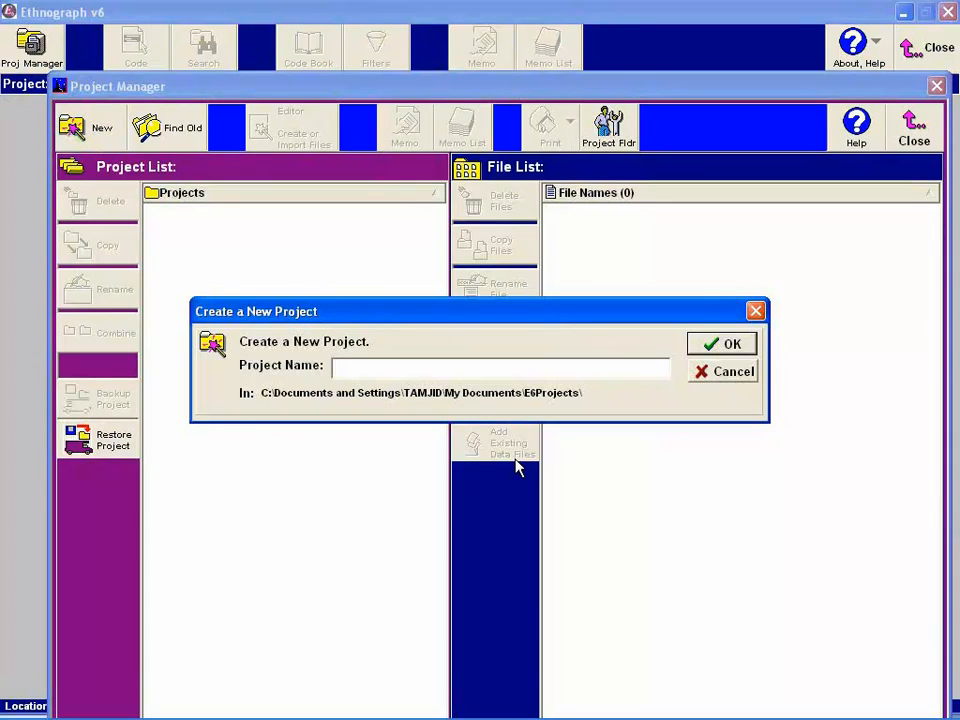
pyautogui.write('E6DEMO')
pyautogui.click(739, 347)
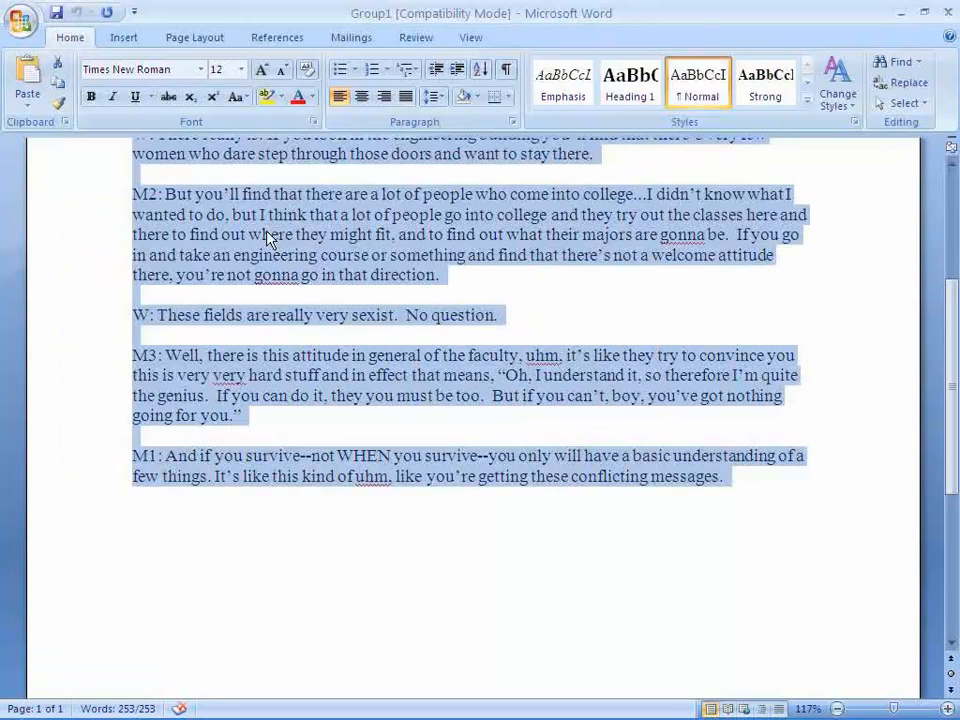
# - Copy the Group1 transcript from Word and paste it into the Ethnograph Editor as a data file
pyautogui.rightClick(266, 229)
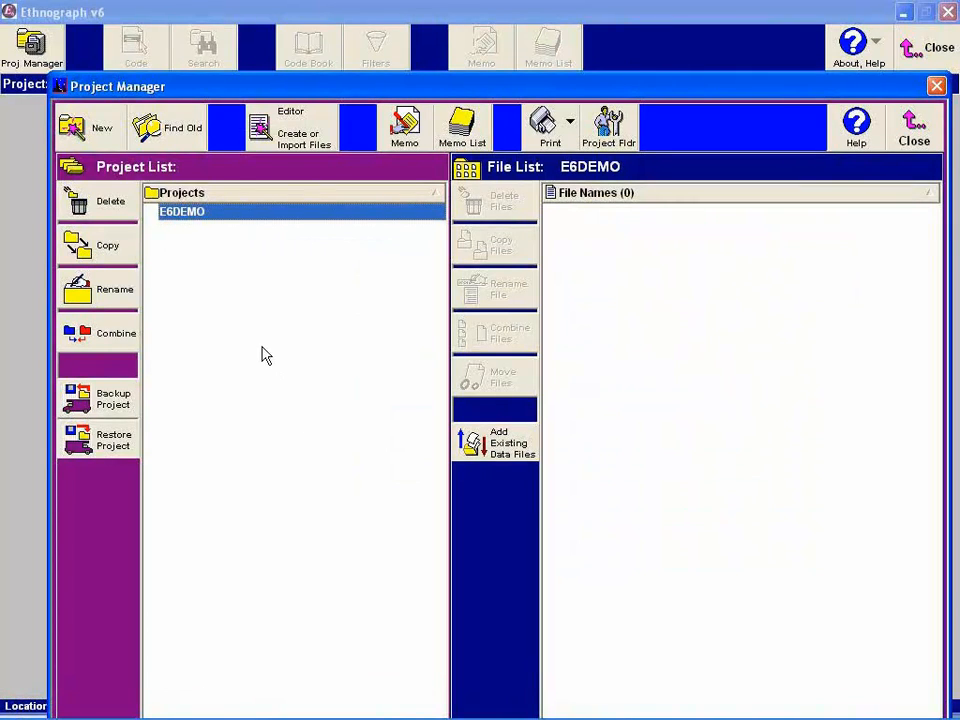
pyautogui.click(285, 133)
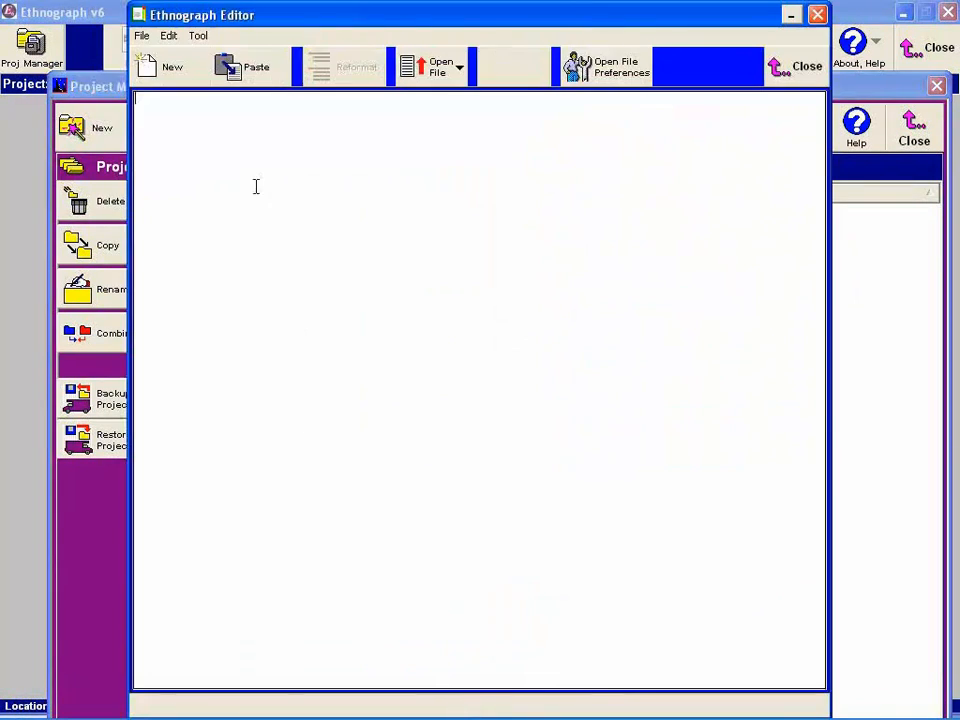
pyautogui.click(260, 72)
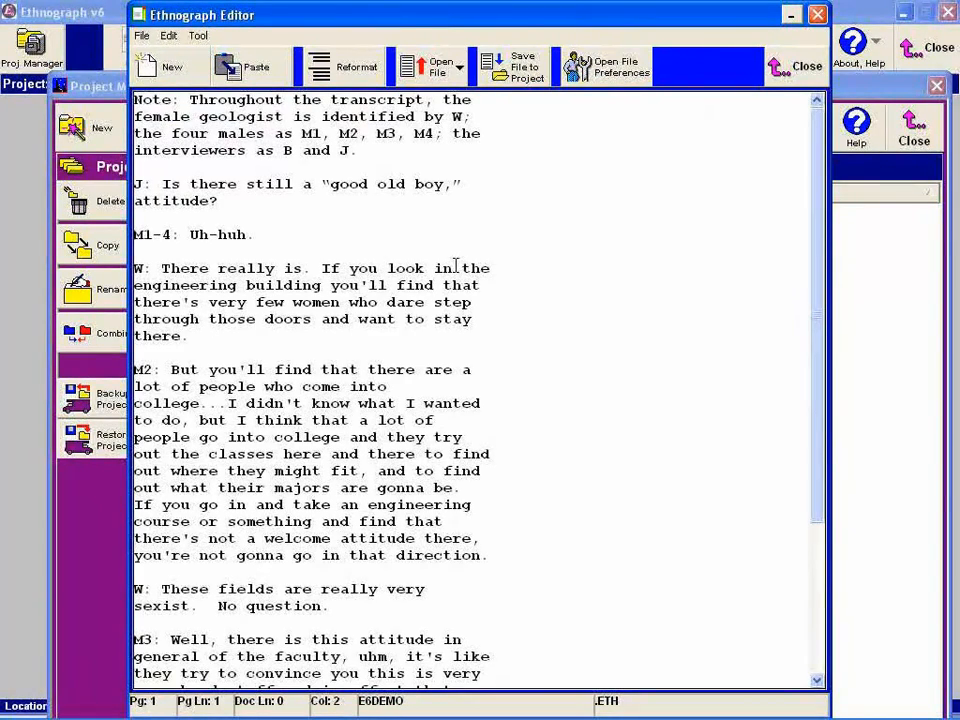
# - Reformat the pasted transcript with the option "Every paragraph starts with an Identifier"
pyautogui.click(357, 80)
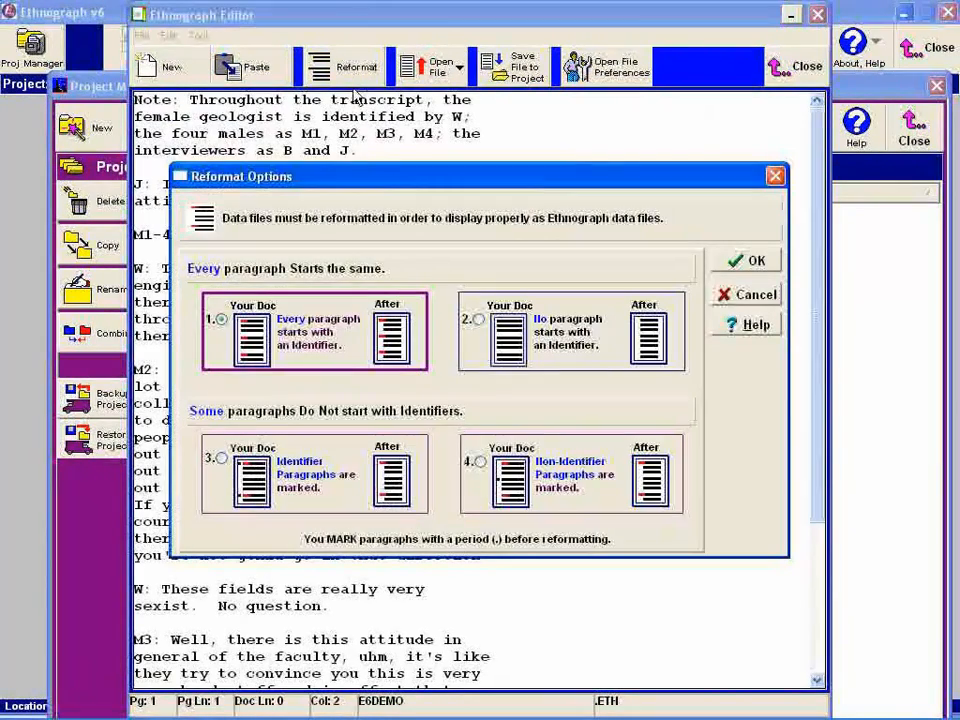
pyautogui.click(224, 318)
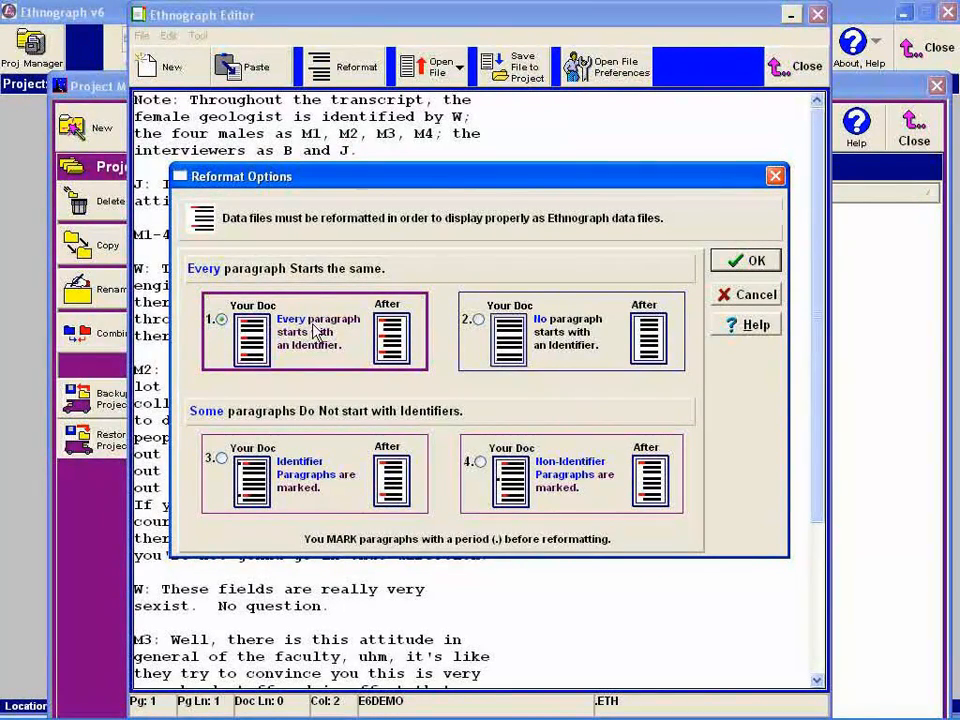
pyautogui.click(740, 261)
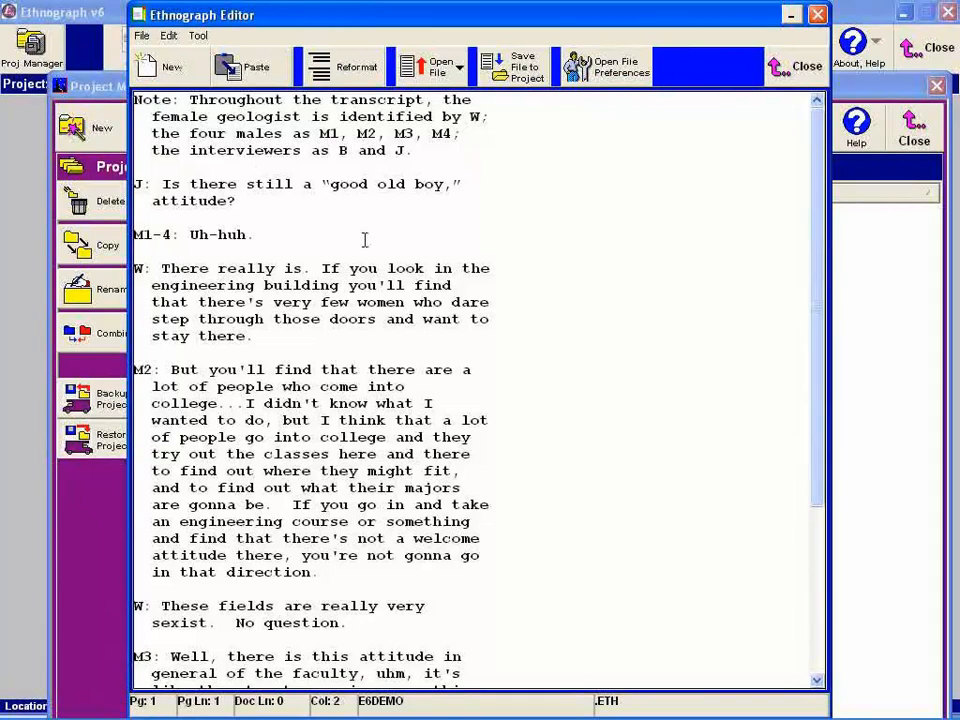
# - Save the reformatted file to the E6DEMO project as Group1 and close the editor
pyautogui.click(519, 72)
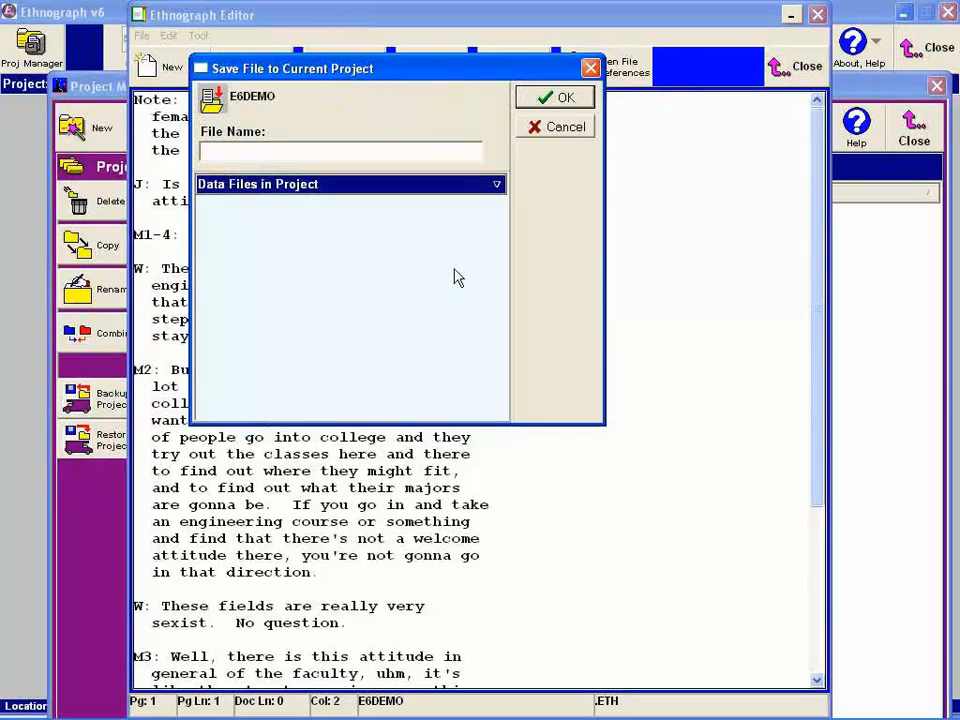
pyautogui.write('Group1')
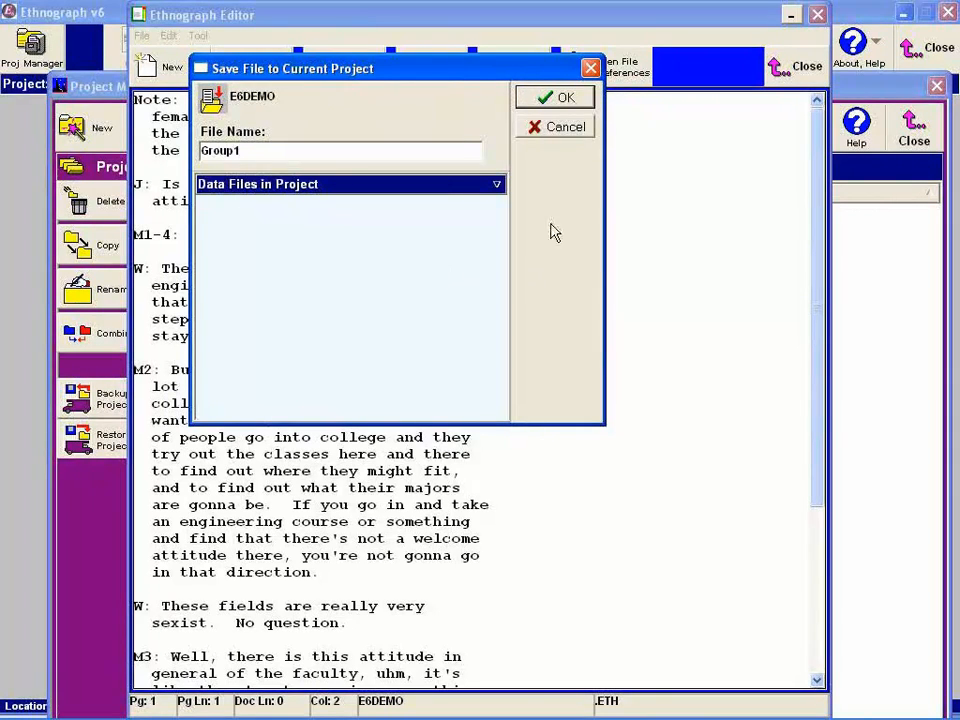
pyautogui.click(566, 100)
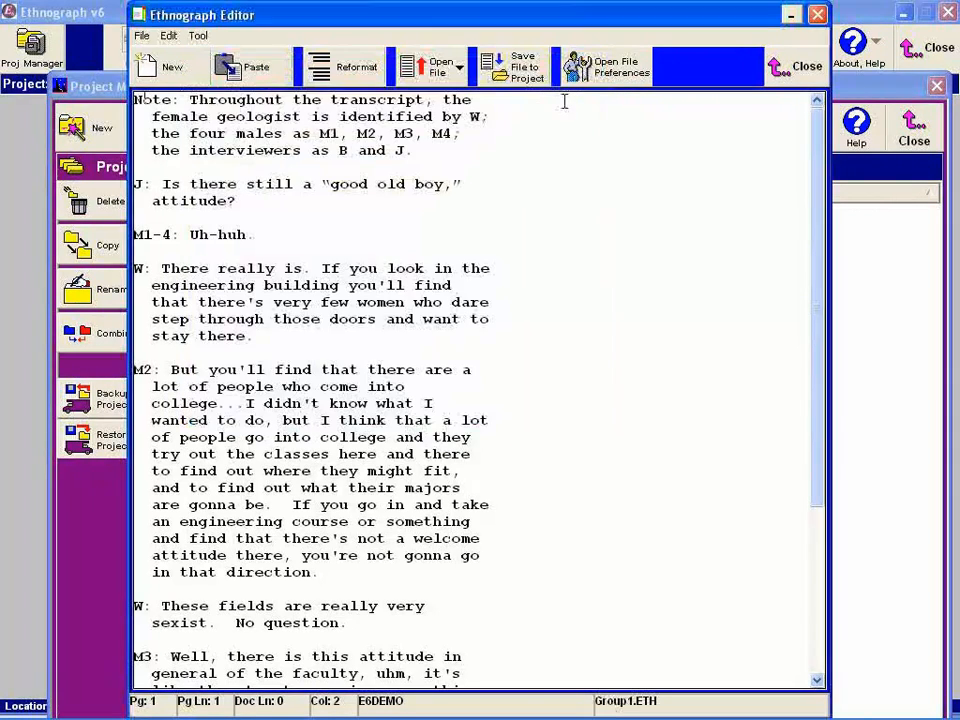
pyautogui.click(803, 66)
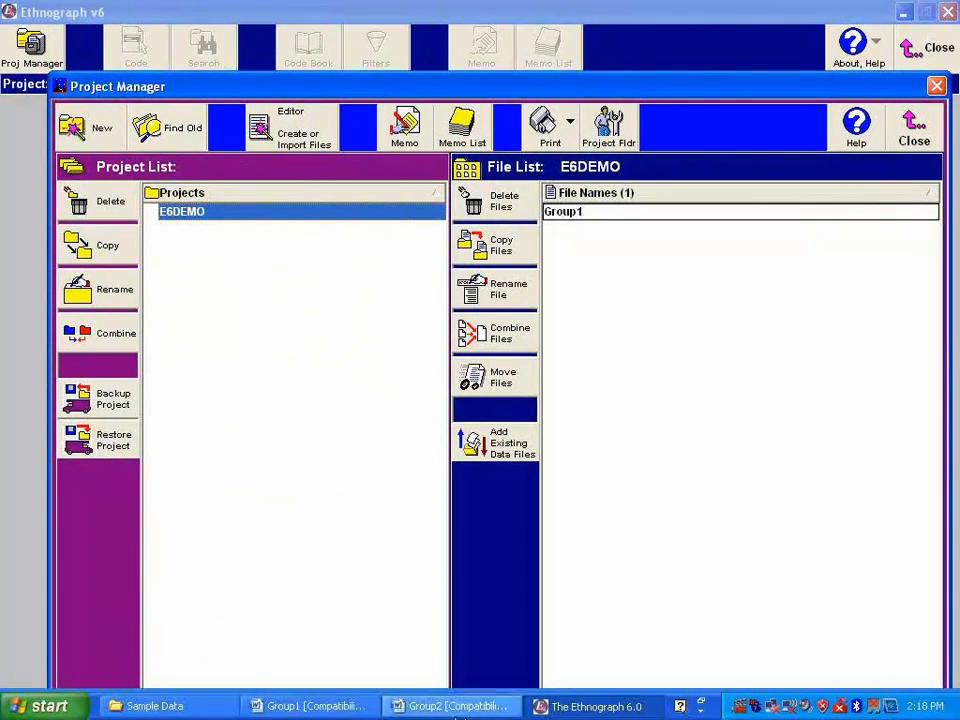
# - Copy the entire Group2 transcript from Word and paste it into the Ethnograph Editor
pyautogui.click(458, 706)
pyautogui.moveTo(174, 253); pyautogui.dragTo(340, 320)
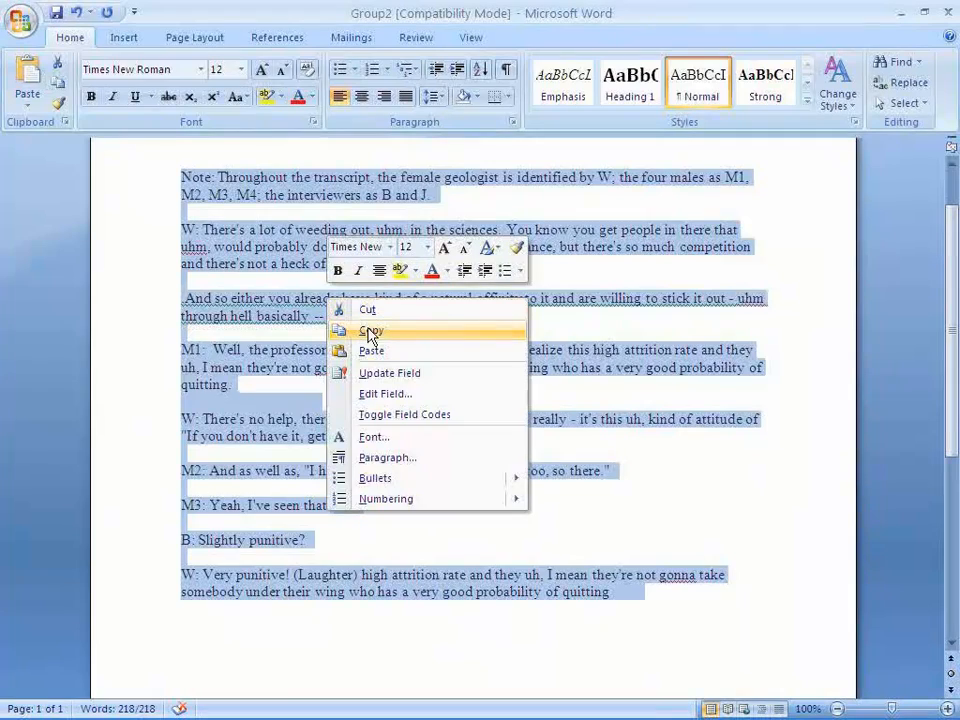
pyautogui.click(369, 330)
pyautogui.moveTo(353, 716)
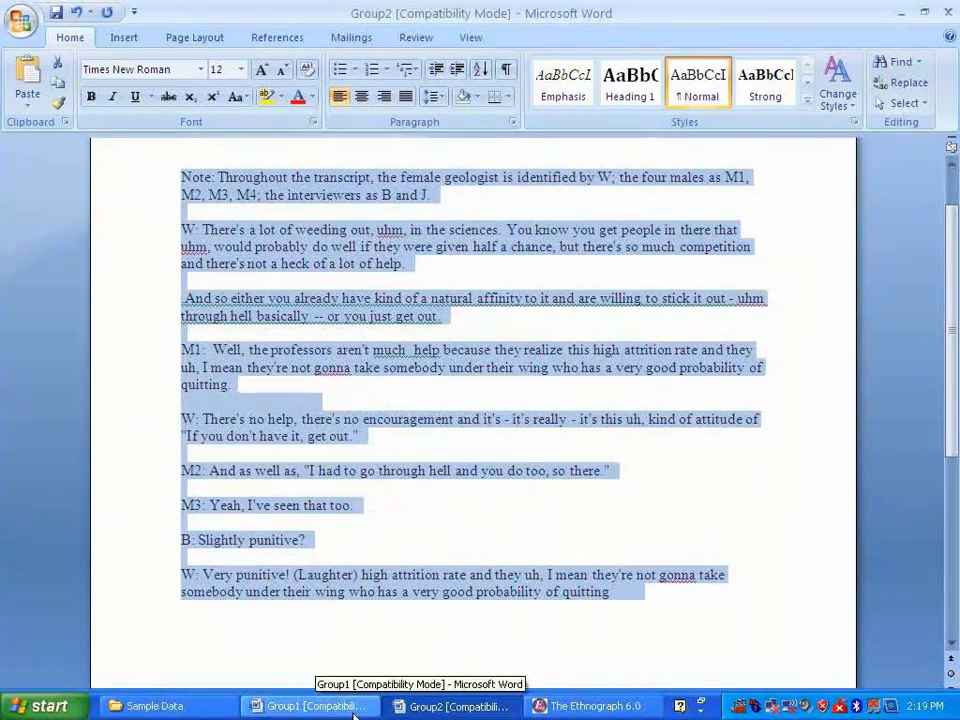
pyautogui.click(605, 706)
pyautogui.click(279, 133)
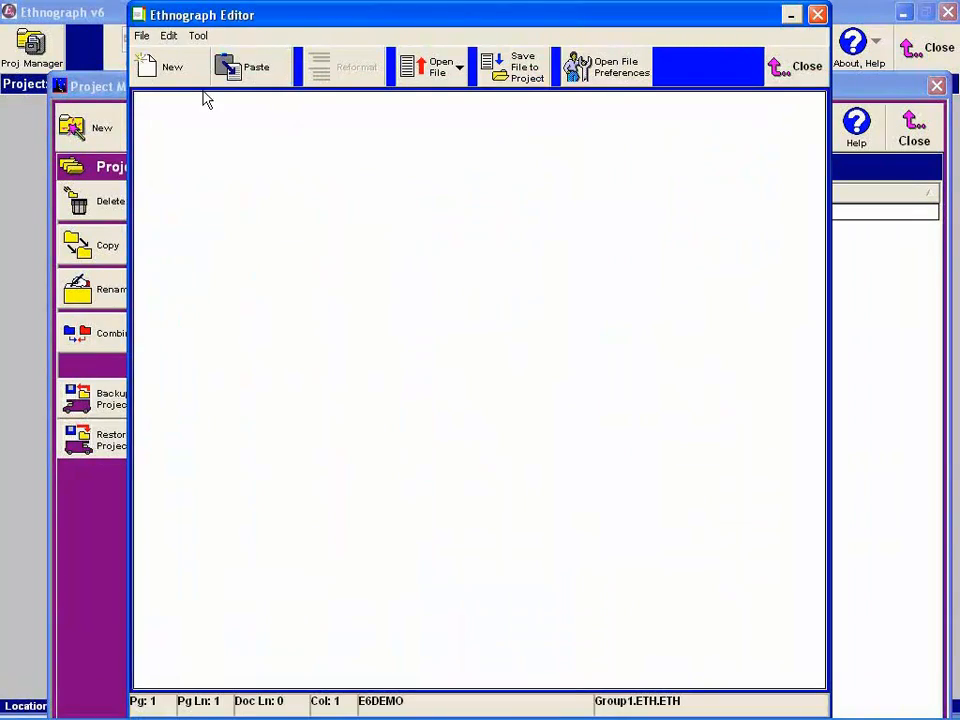
pyautogui.click(250, 72)
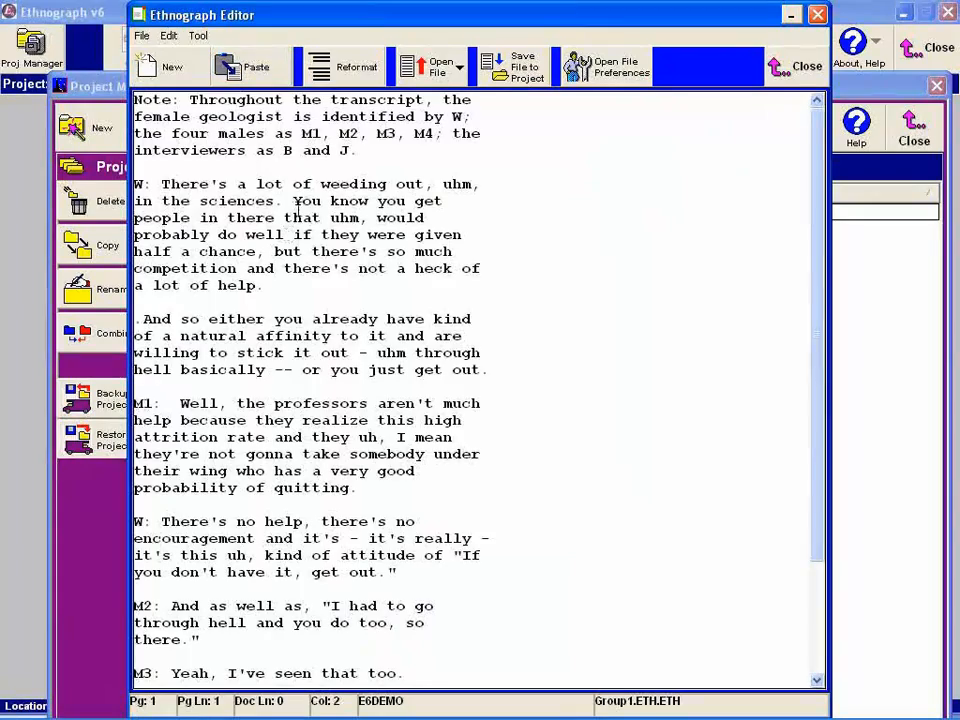
# - Reformat the Group2 text with the option "Non-Identifier Paragraphs are marked"
pyautogui.click(345, 70)
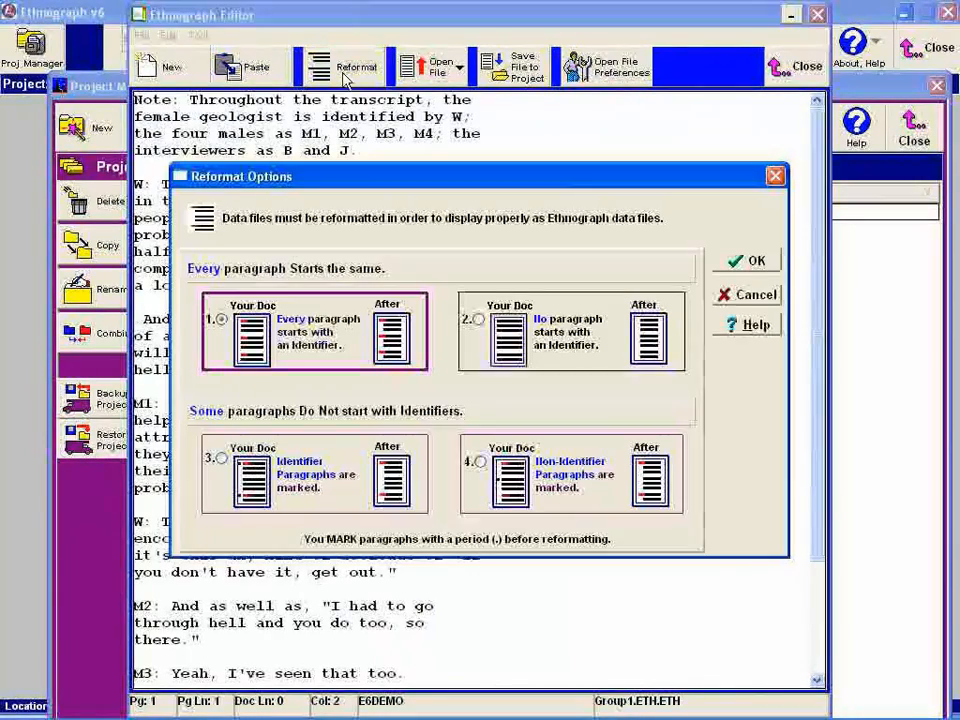
pyautogui.click(484, 463)
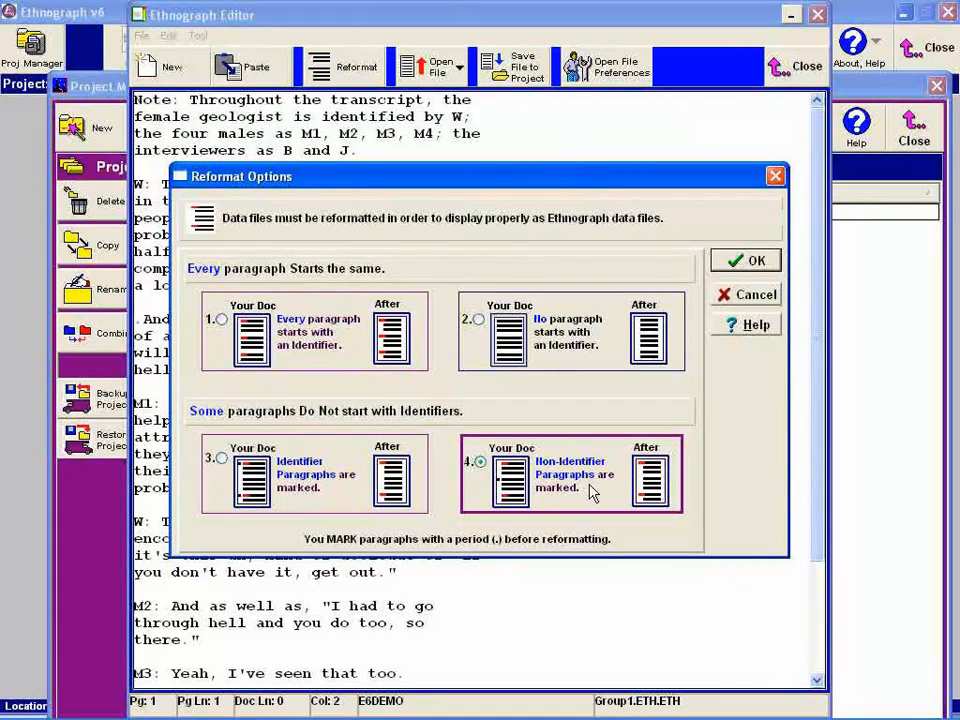
pyautogui.click(745, 262)
# - Save the reformatted transcript to the E6DEMO project as Group2 and close the editor
pyautogui.click(528, 72)
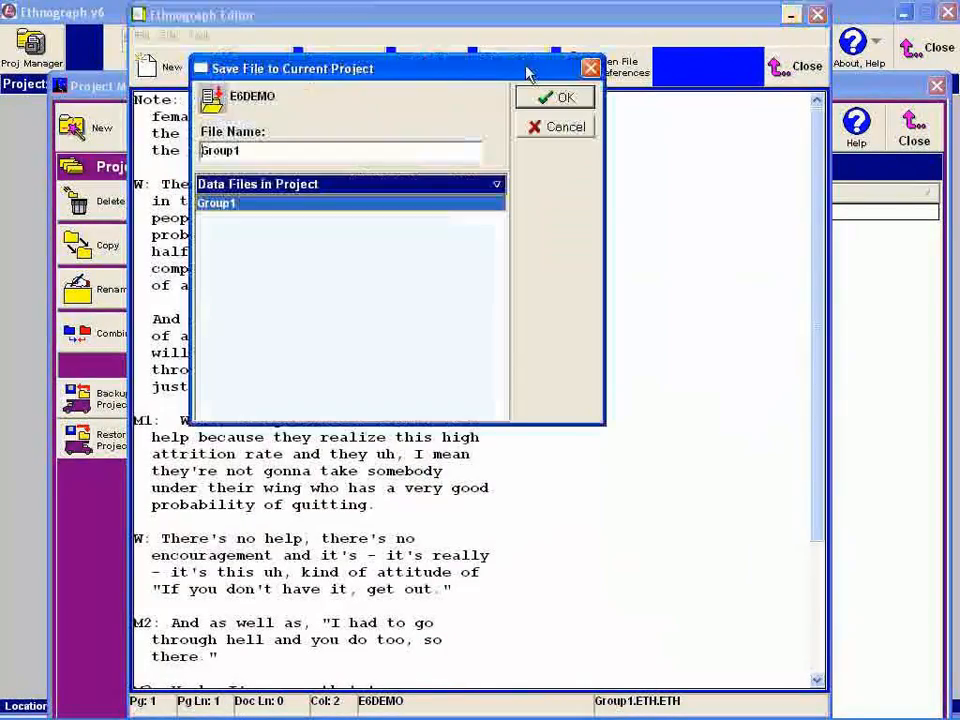
pyautogui.press('End')
pyautogui.press('BackSpace')
pyautogui.write('2')
pyautogui.click(531, 98)
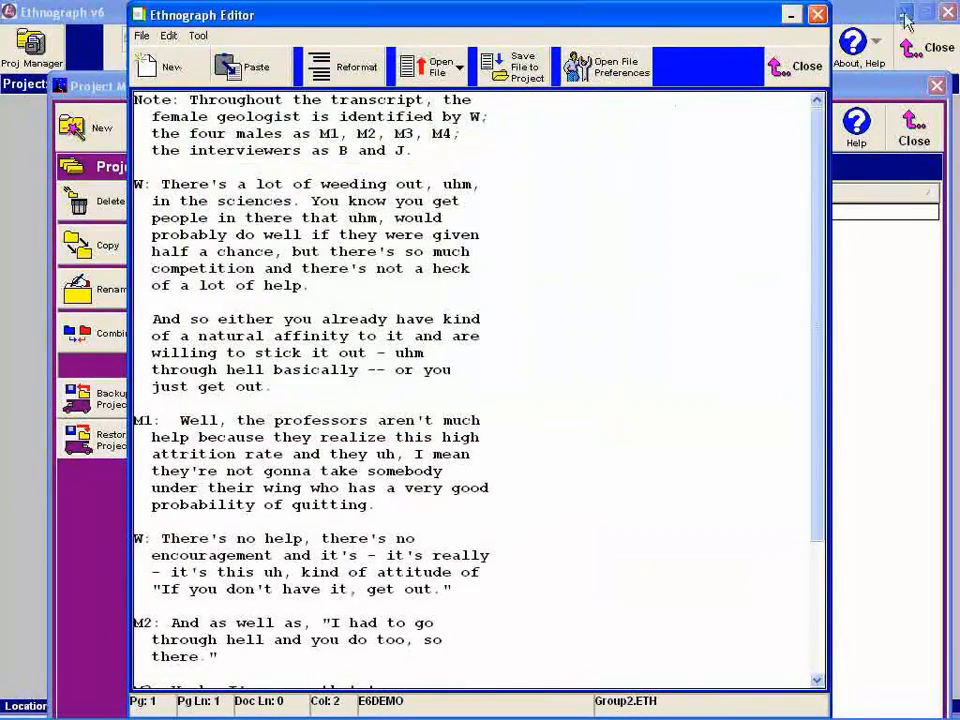
pyautogui.click(797, 66)
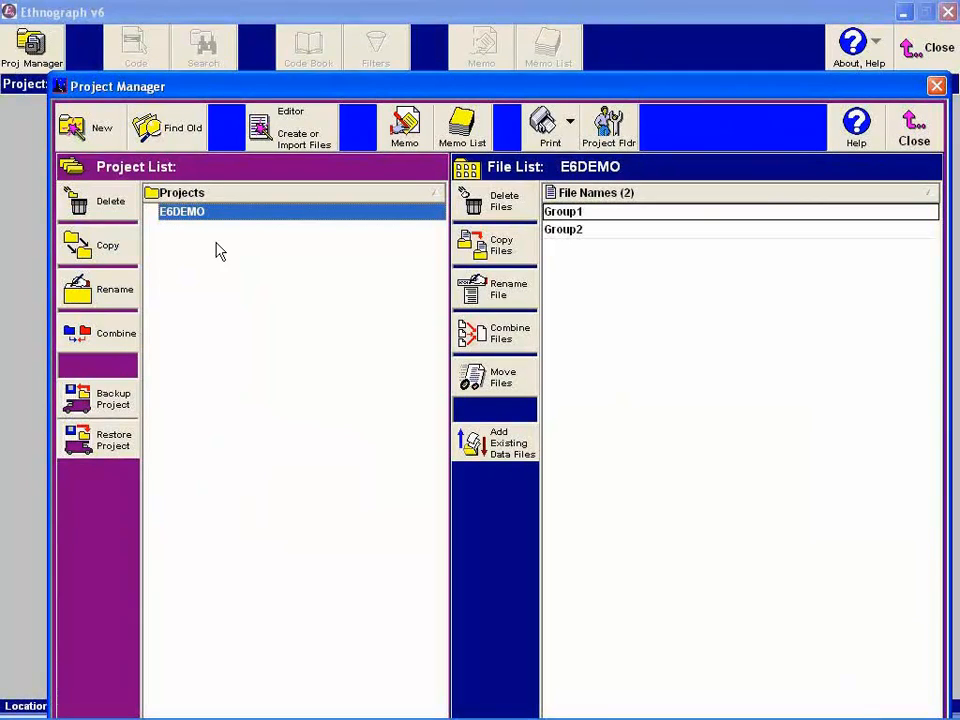
# - Close the Project Manager and open the Group1 data file for coding
pyautogui.click(914, 127)
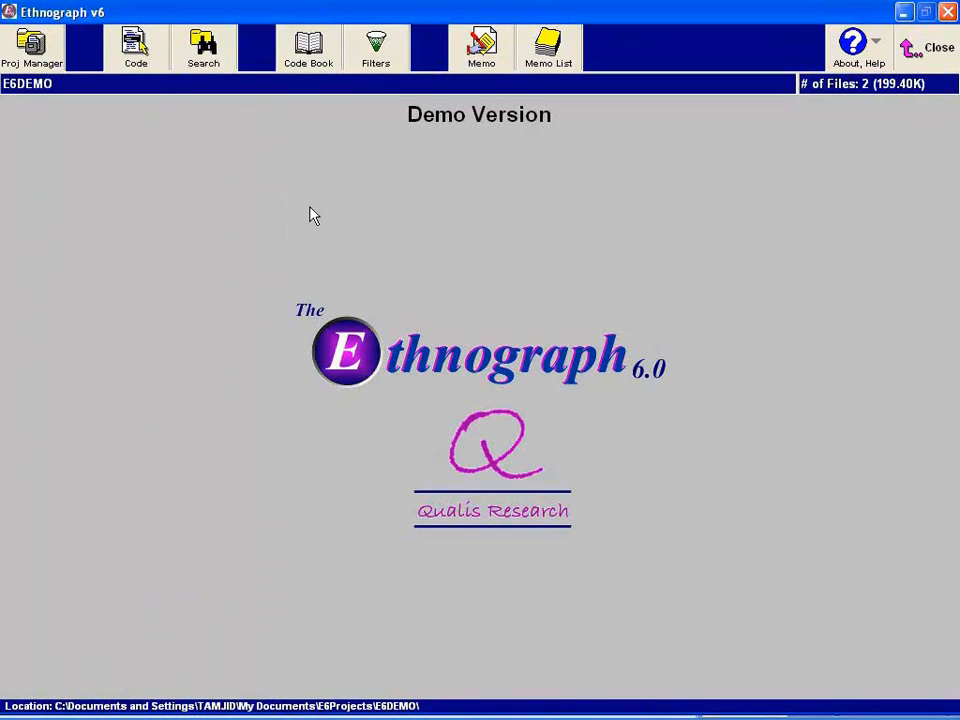
pyautogui.click(136, 55)
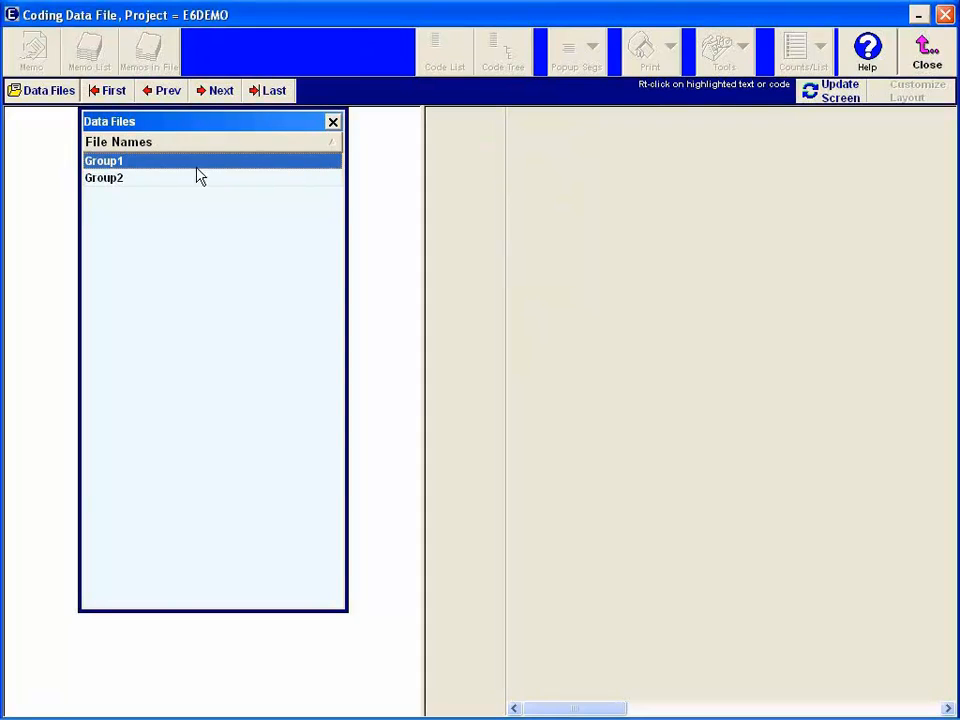
pyautogui.doubleClick(117, 163)
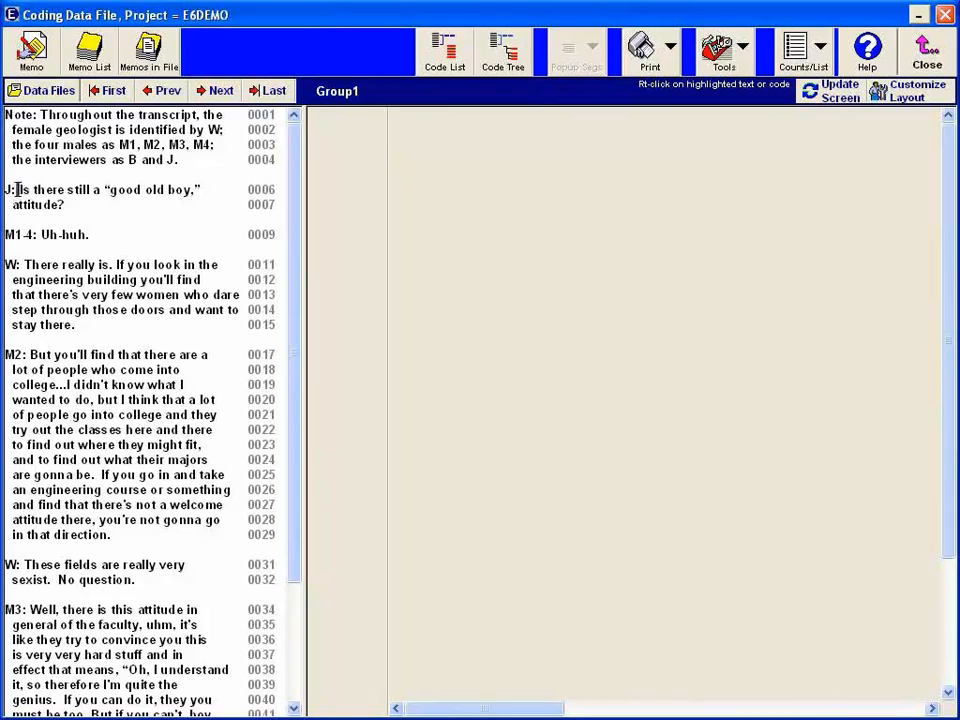
# - Code lines 6 to 15 of Group1, from the "good old boy" question to "stay there", with the code word NETWORK
pyautogui.moveTo(17, 189); pyautogui.dragTo(75, 325)
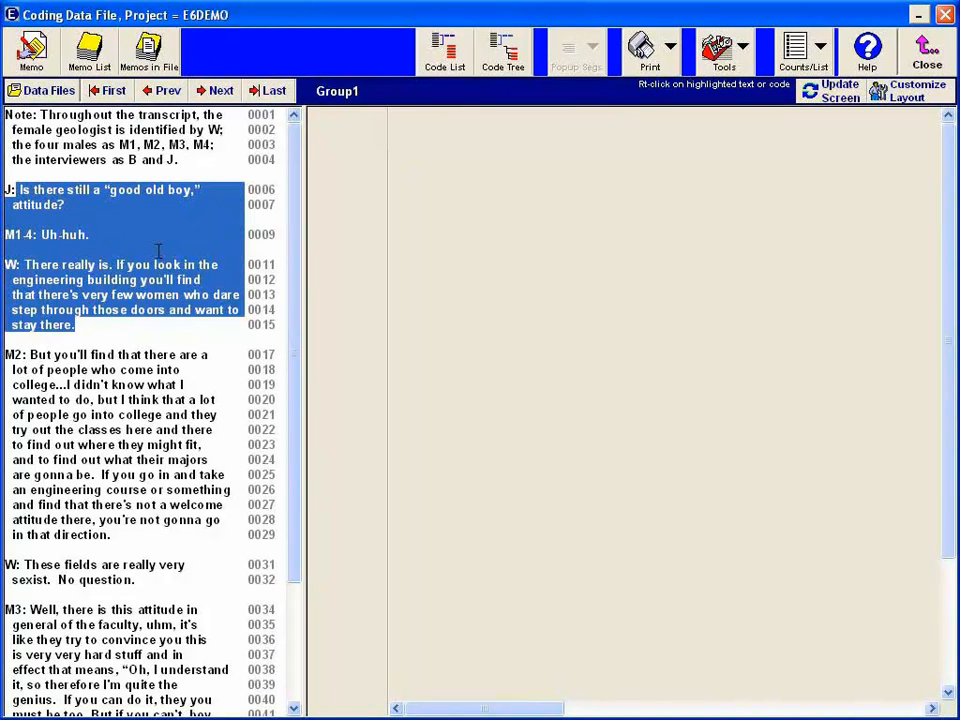
pyautogui.click(440, 60)
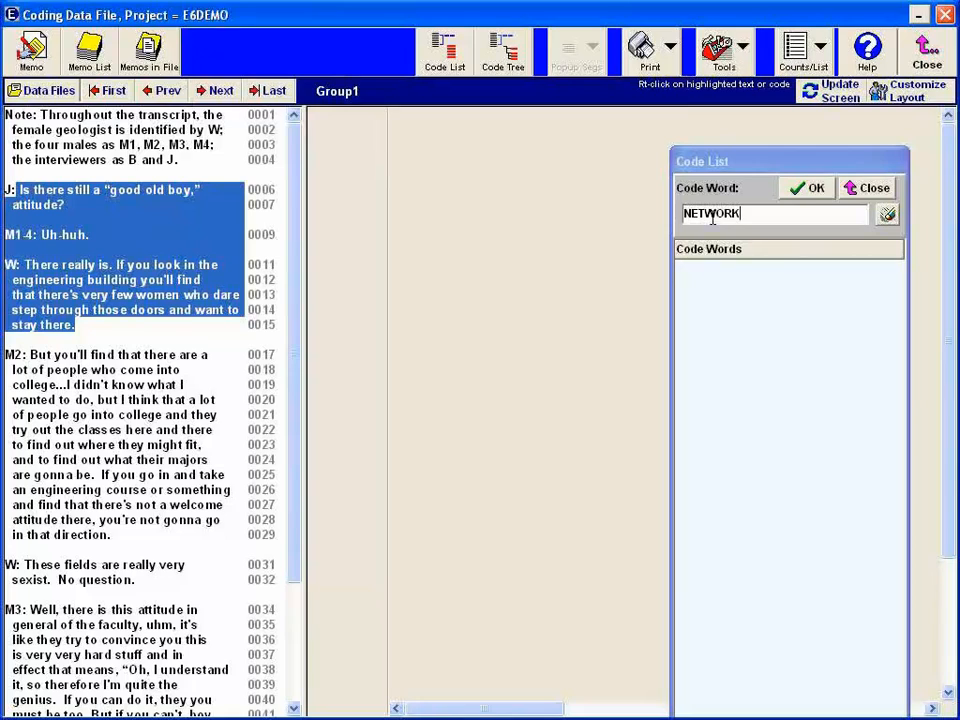
pyautogui.click(808, 190)
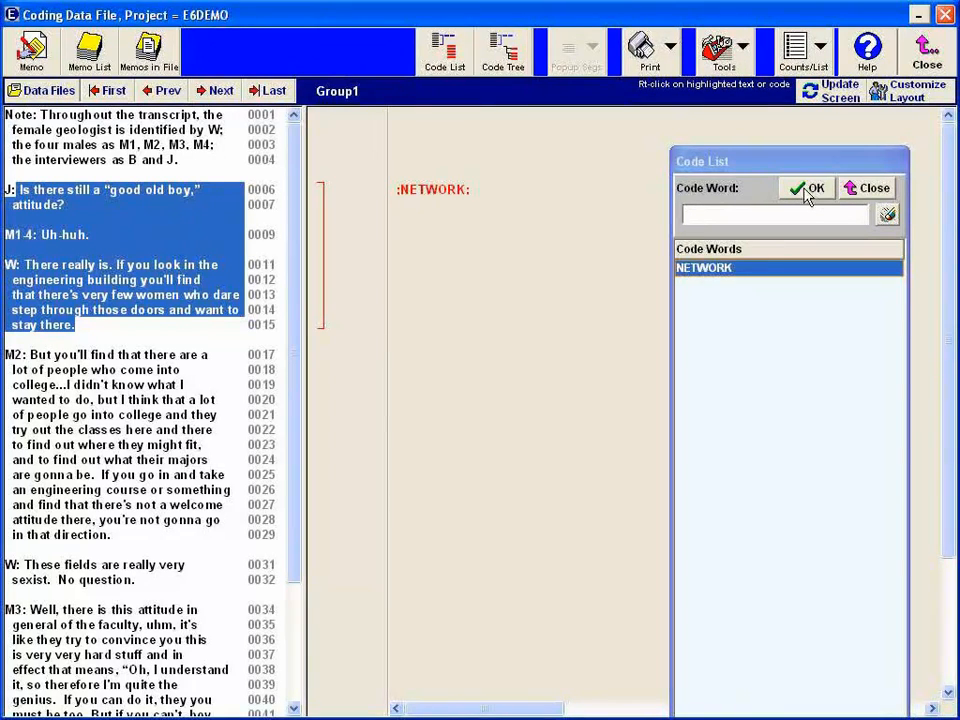
pyautogui.click(237, 240)
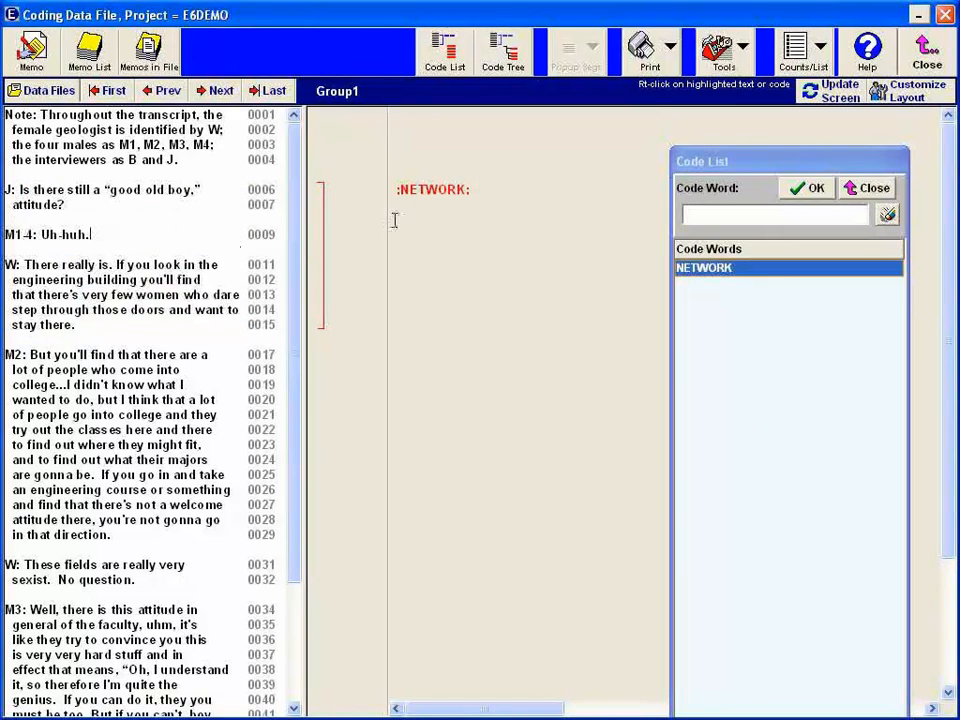
pyautogui.doubleClick(420, 191)
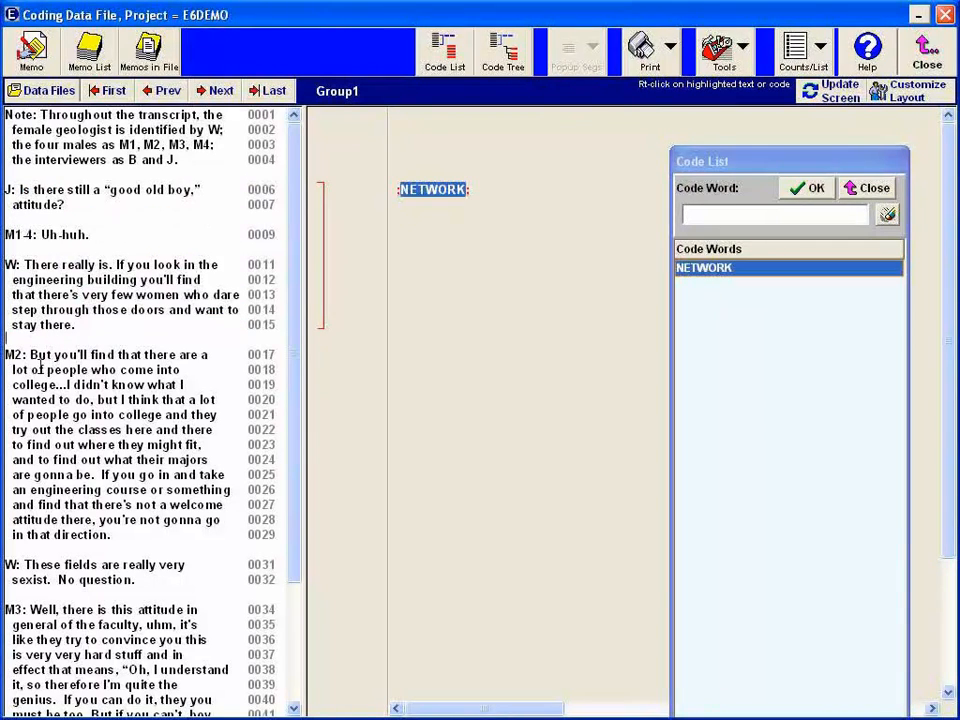
# - Code lines 17 to 25 of Group1, the start of M2's answer, with the new code word EXPLORE
pyautogui.scroll(-1, 37, 369)
pyautogui.moveTo(6, 322); pyautogui.dragTo(225, 444)
pyautogui.write('EXPLORE')
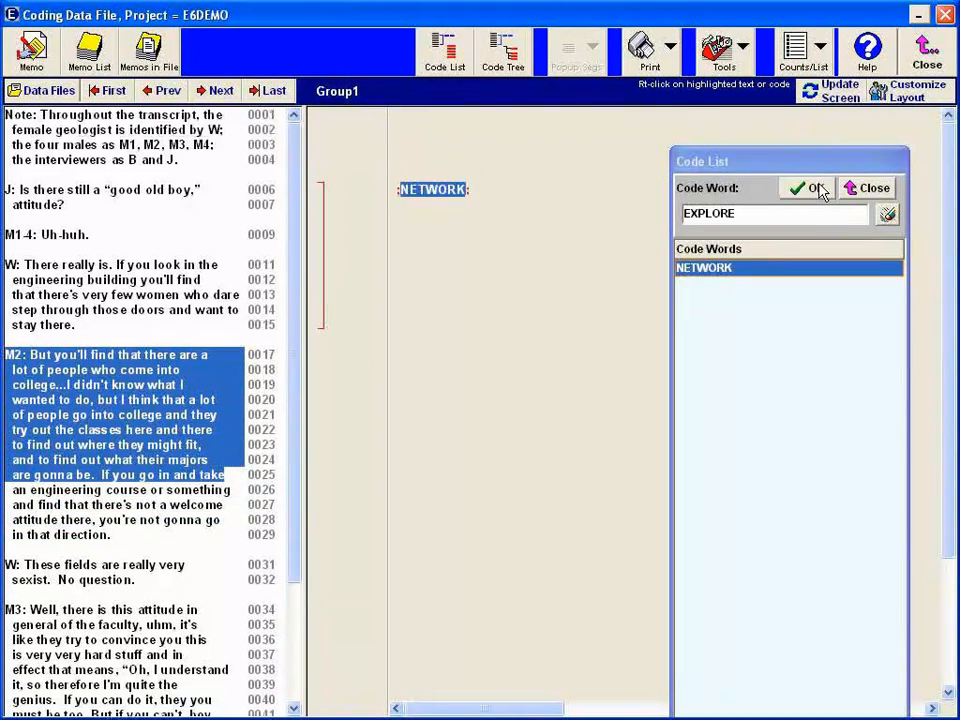
pyautogui.click(814, 188)
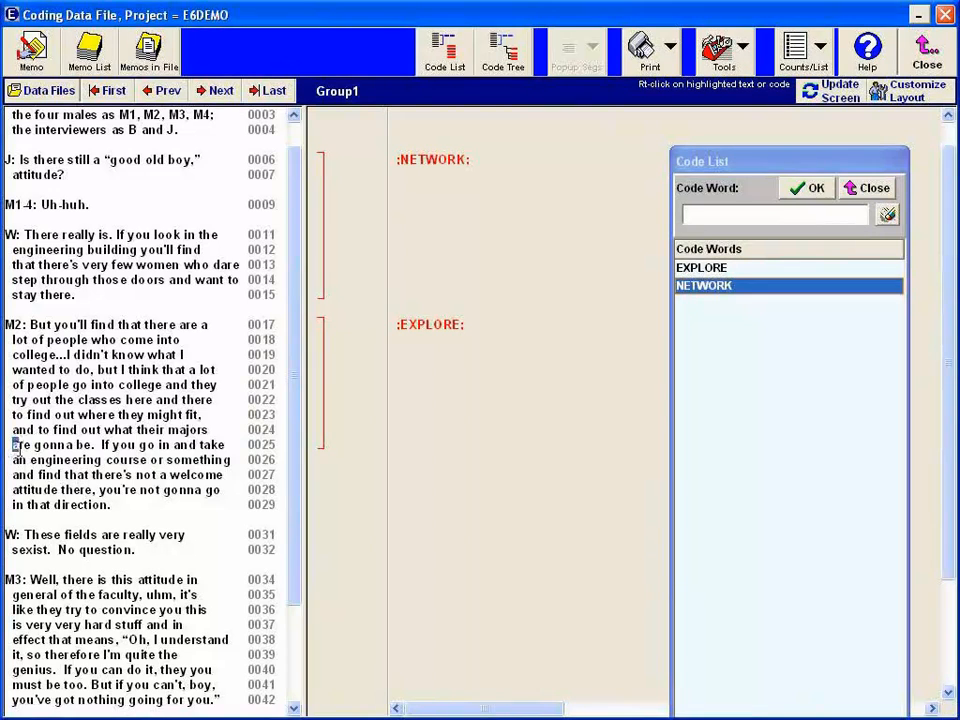
# - Code lines 25 to 29 of Group1, from "are gonna be" to "in that direction", with the new code word NOHELP
pyautogui.moveTo(14, 445); pyautogui.dragTo(111, 505)
pyautogui.write('NOHELP')
pyautogui.click(812, 188)
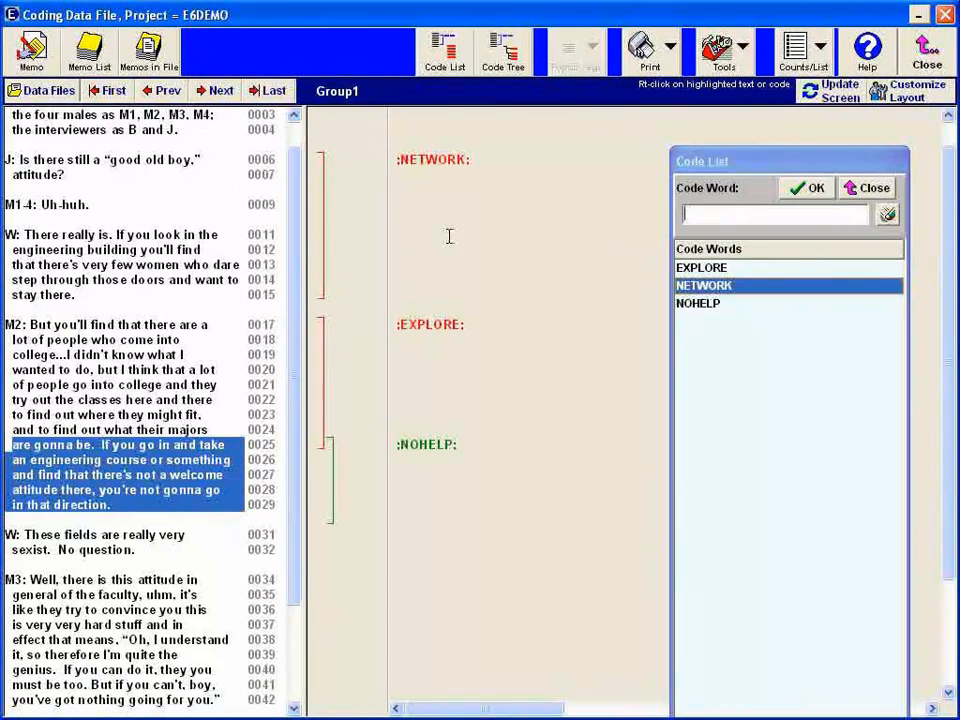
# - Code lines 31 to 42 of Group1, from "These fields are really very sexist" to "nothing going for you", with the new code word PSYCHY
pyautogui.moveTo(24, 535); pyautogui.dragTo(218, 700)
pyautogui.write('PSYCHY')
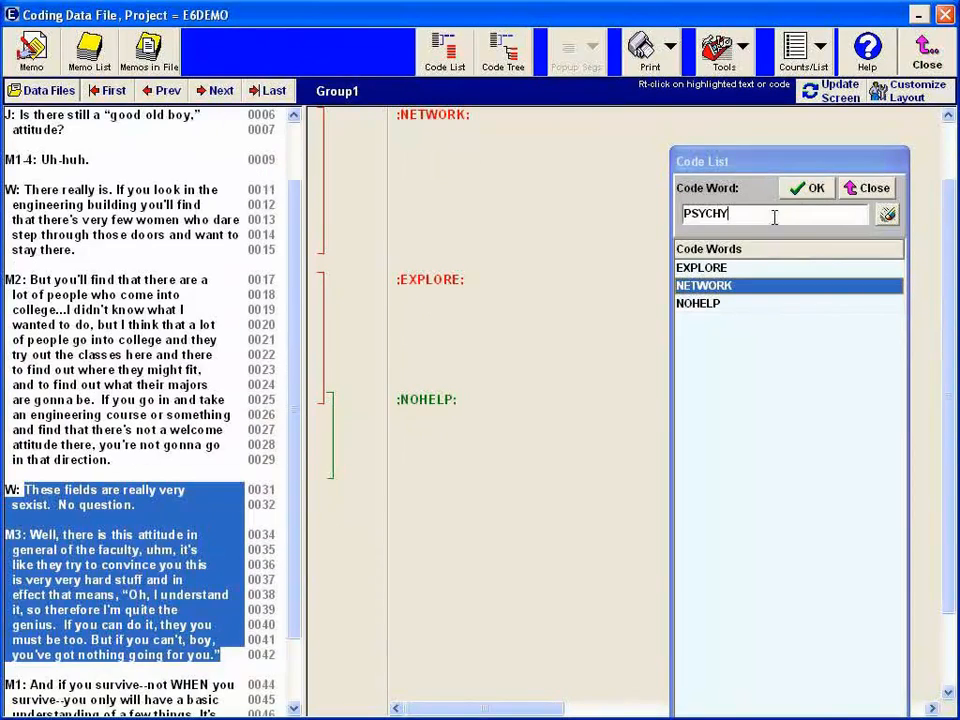
pyautogui.click(808, 188)
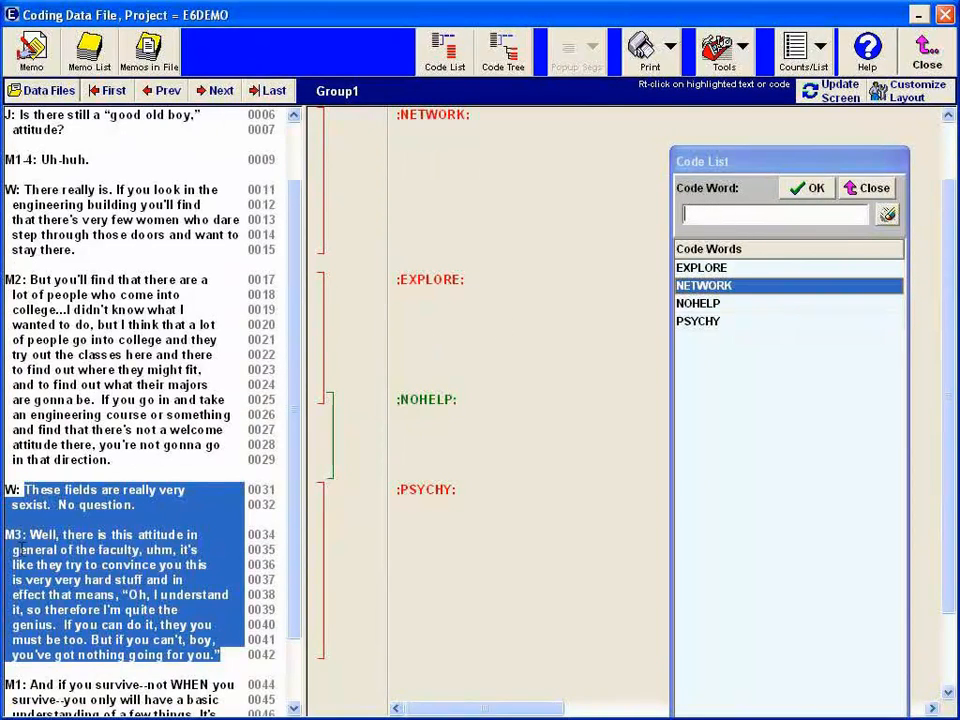
# - Code lines 39 to 42 of Group1 with NOHELP and M1's answer in lines 44 to 48 with the new code word DARWIN
pyautogui.moveTo(27, 565)
pyautogui.mouseDown()
pyautogui.moveTo(16, 578)
pyautogui.moveTo(24, 572)
pyautogui.mouseUp()
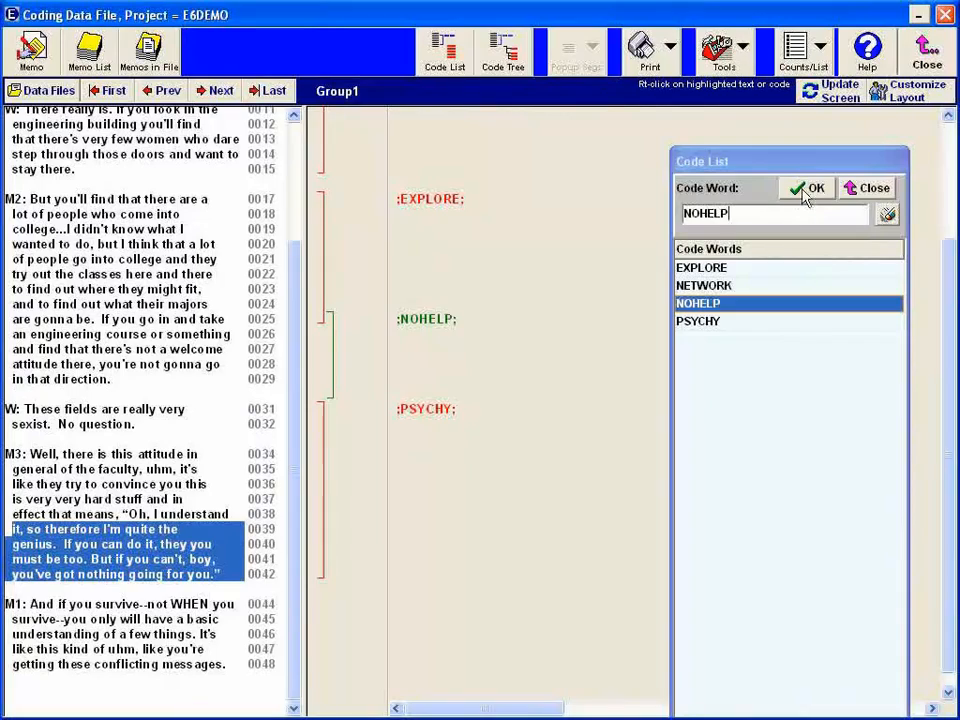
pyautogui.click(805, 193)
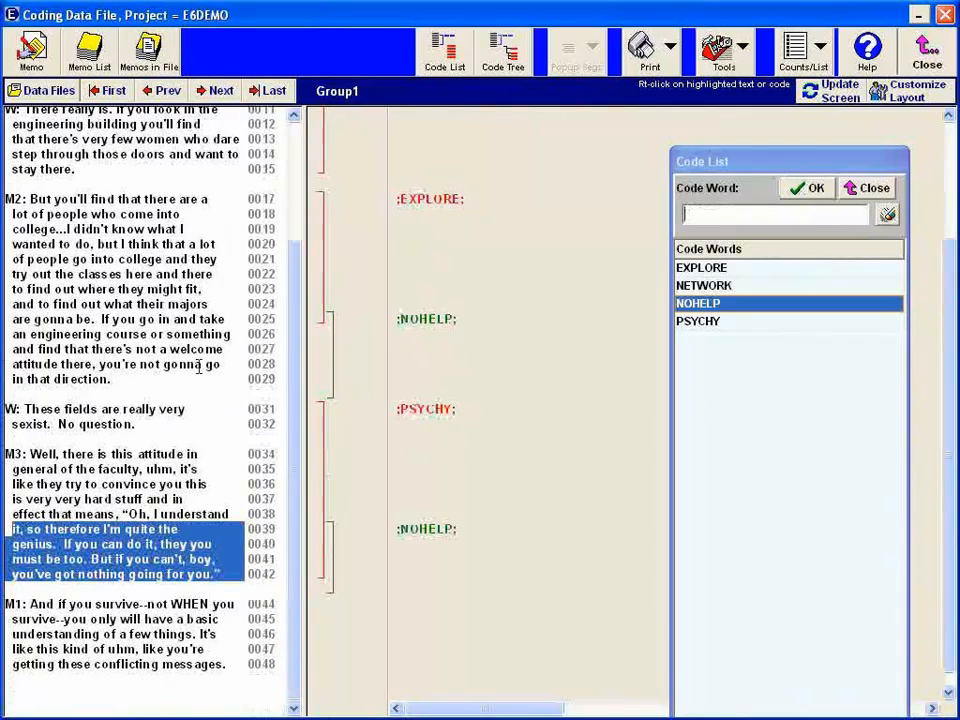
pyautogui.click(16, 500)
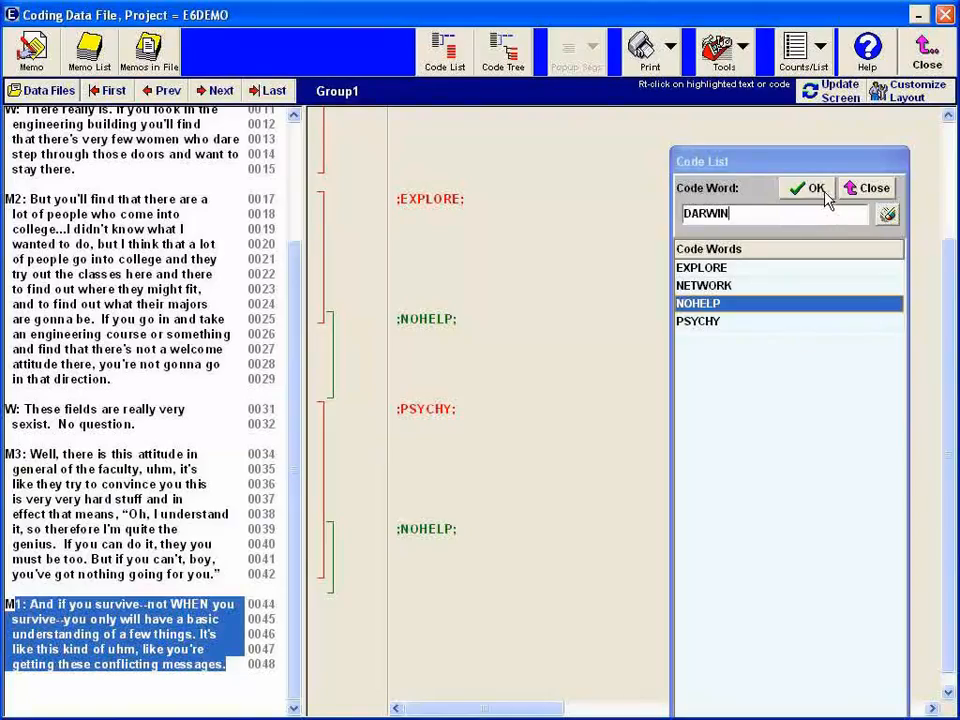
pyautogui.click(812, 190)
pyautogui.click(521, 268)
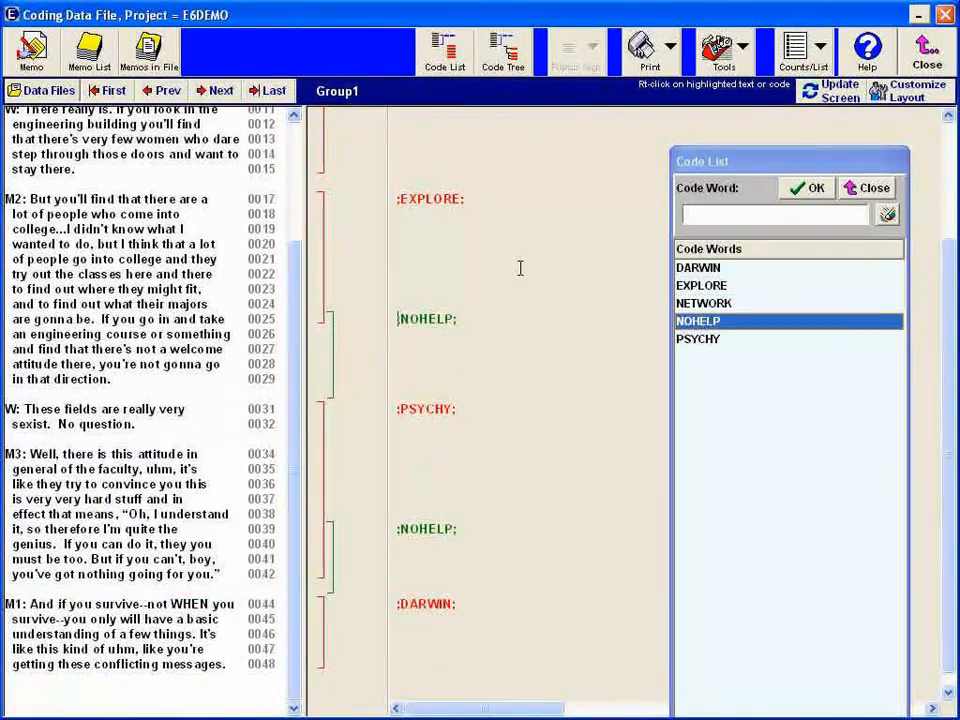
# - Review the coded segments and their code words throughout the Group1 transcript
pyautogui.scroll(1, 122, 350)
pyautogui.scroll(-3, 122, 350)
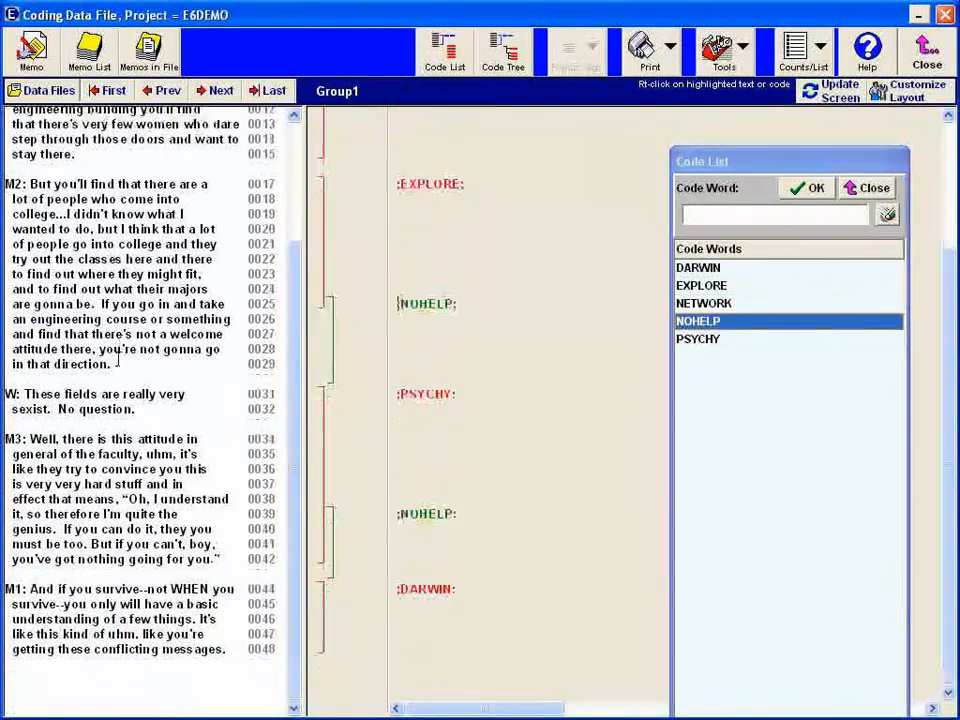
pyautogui.scroll(2, 117, 362)
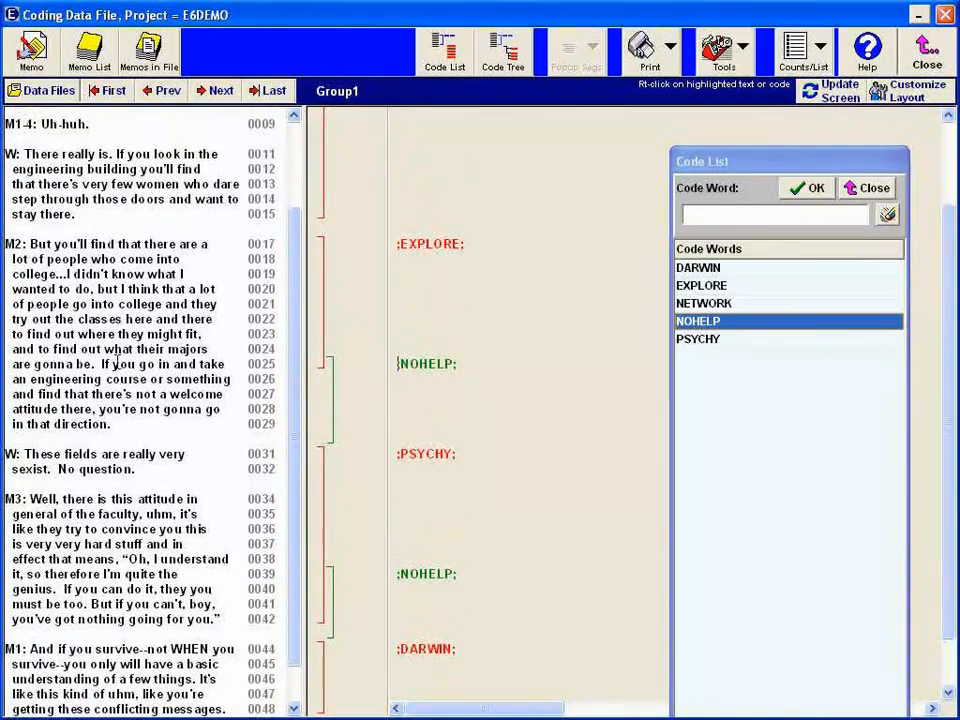
pyautogui.scroll(-2, 117, 362)
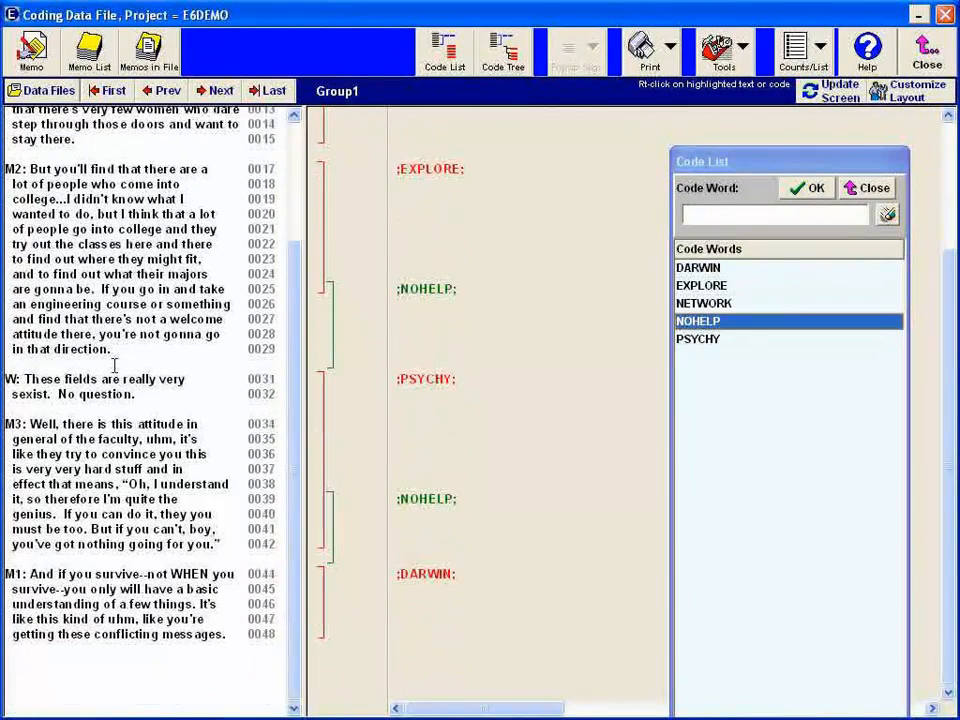
pyautogui.scroll(5, 113, 372)
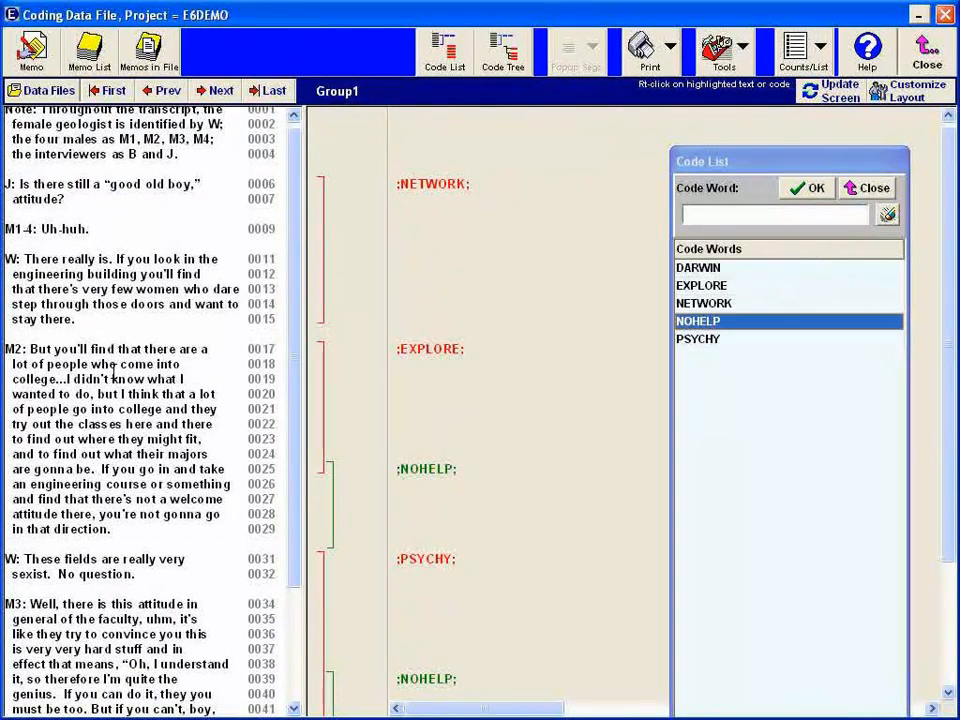
pyautogui.scroll(-3, 114, 376)
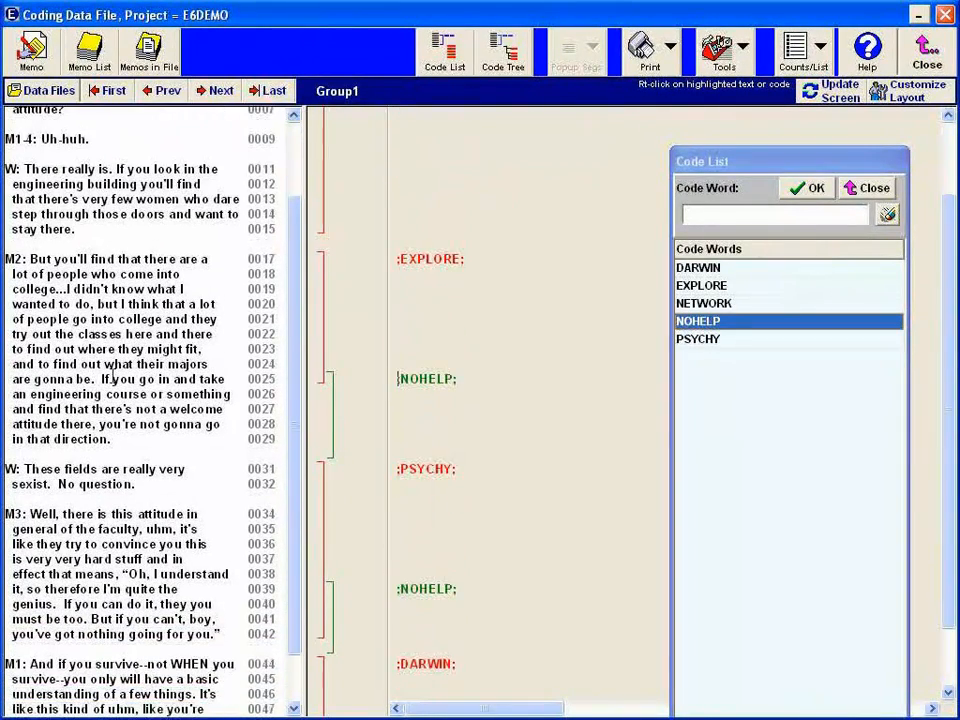
pyautogui.scroll(3, 113, 378)
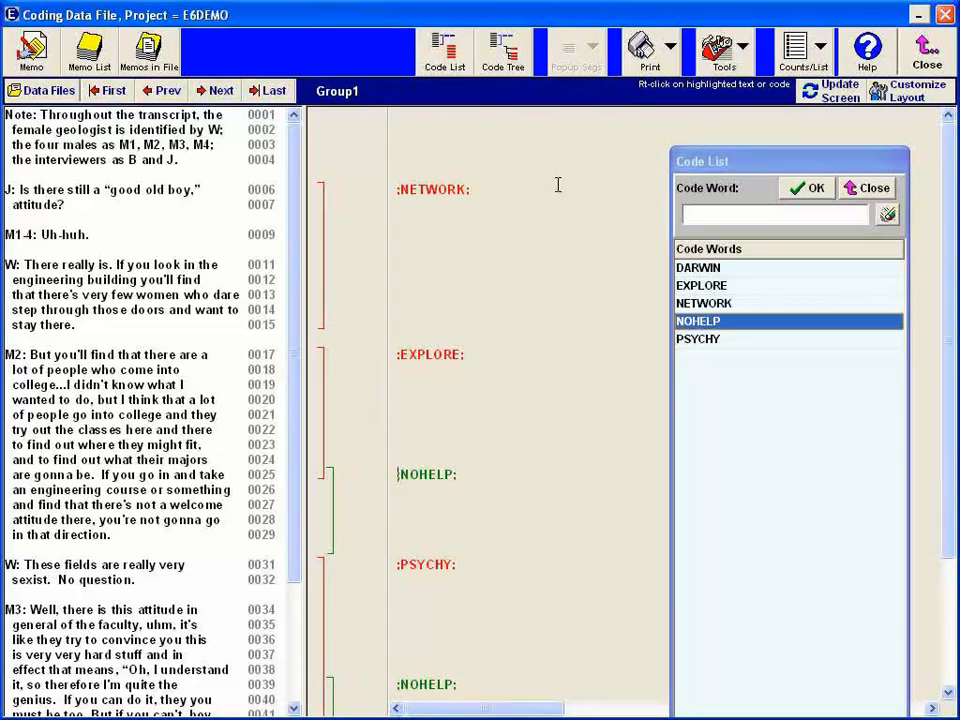
# - Close the code list and the Group1 coding window, and open the project's Code Book
pyautogui.click(874, 190)
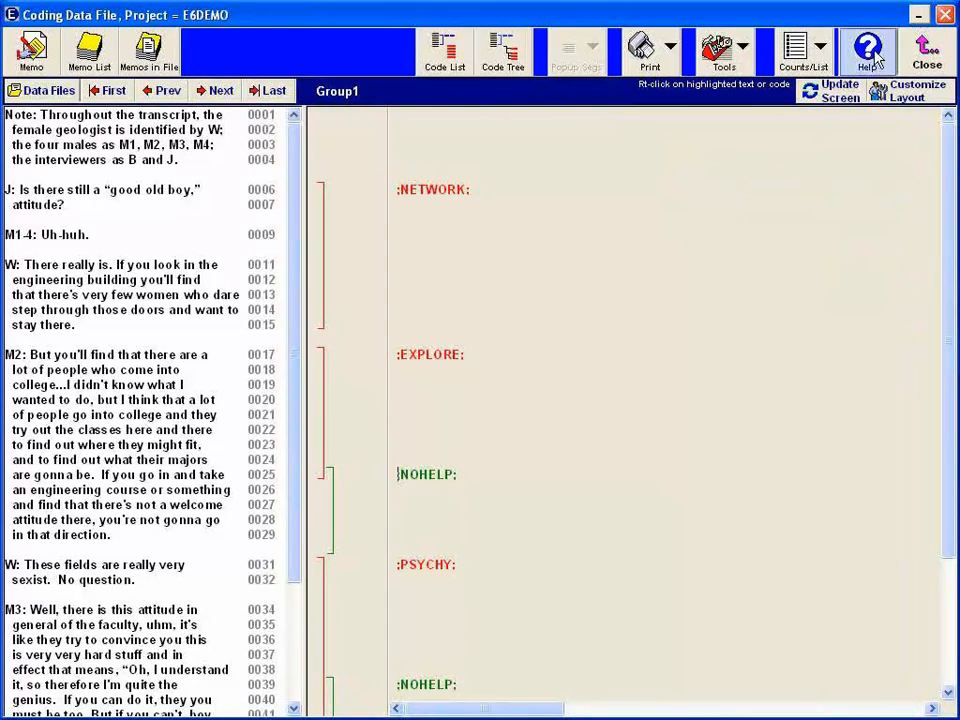
pyautogui.click(926, 55)
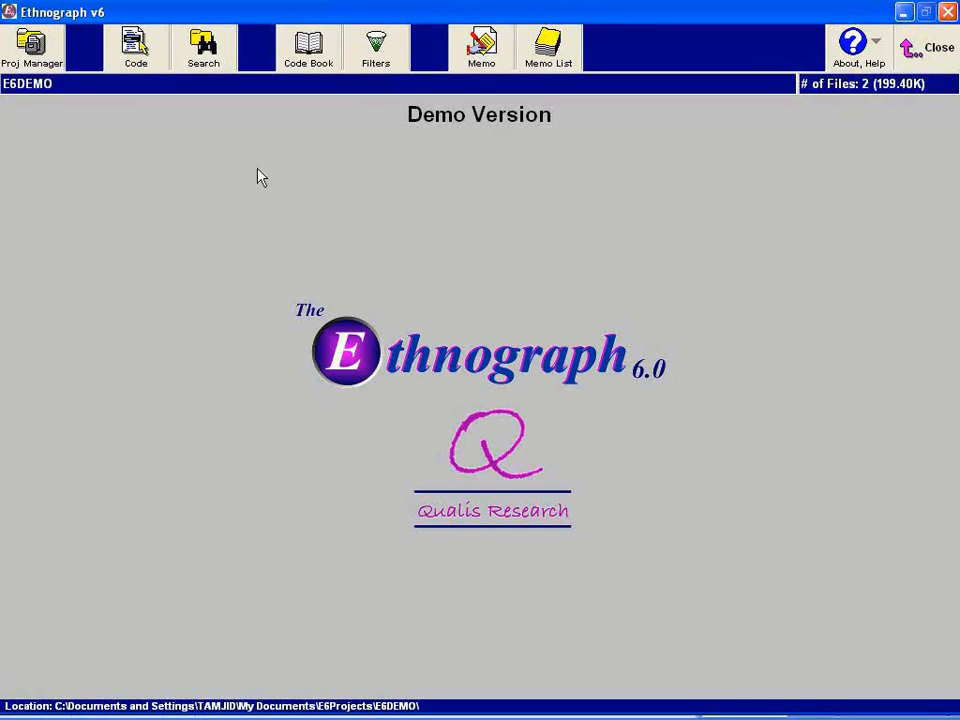
pyautogui.click(309, 50)
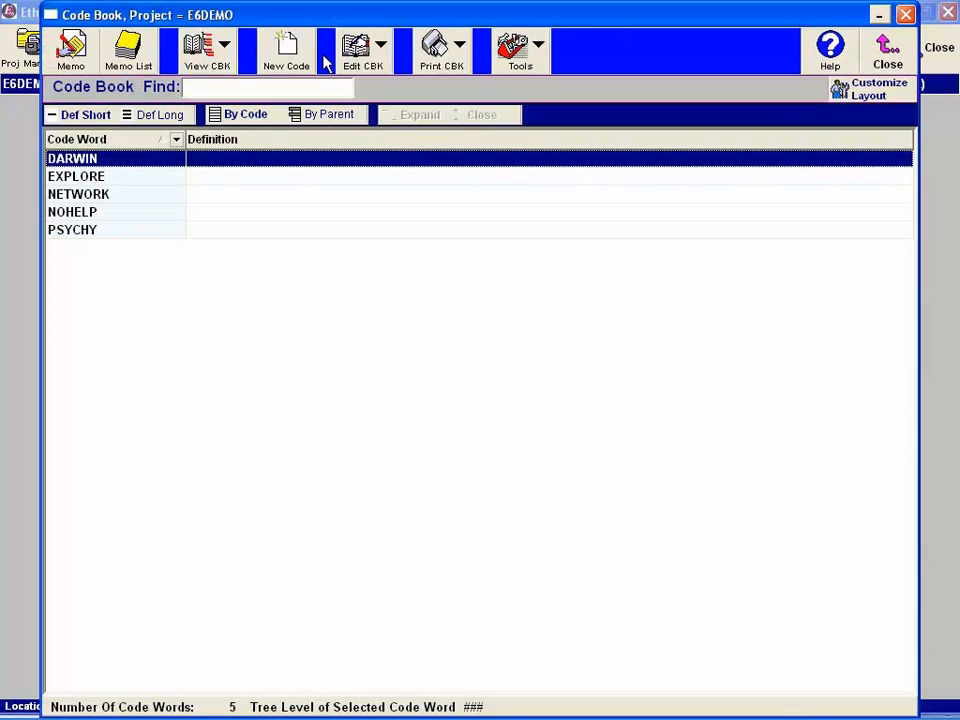
# - Define the code word DARWIN as "Survival of the fittest"
pyautogui.doubleClick(100, 166)
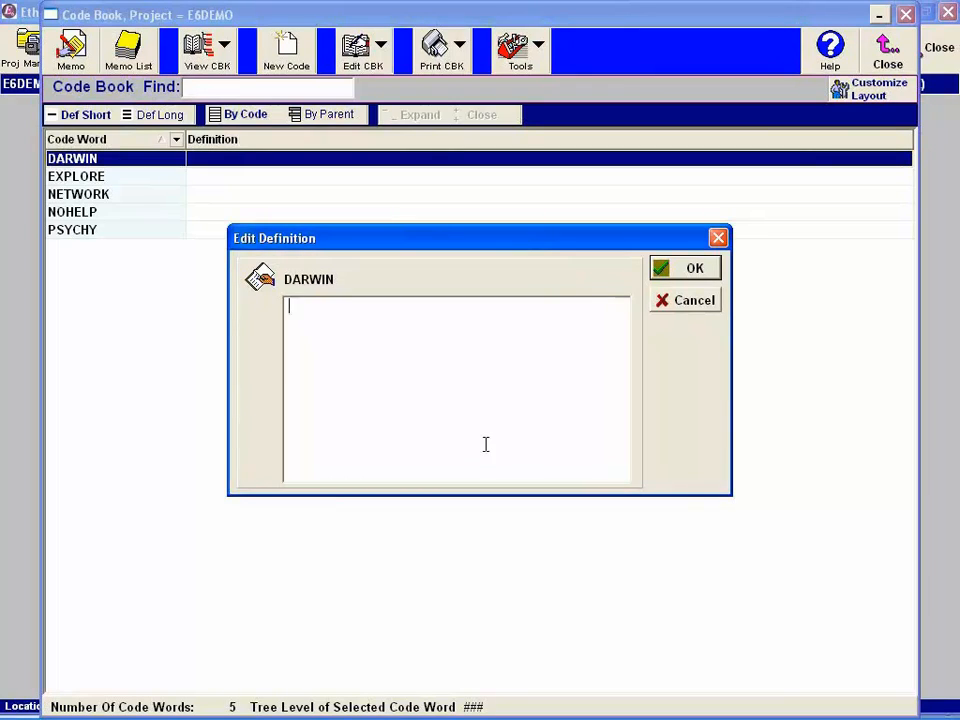
pyautogui.write('Survival of the fittest')
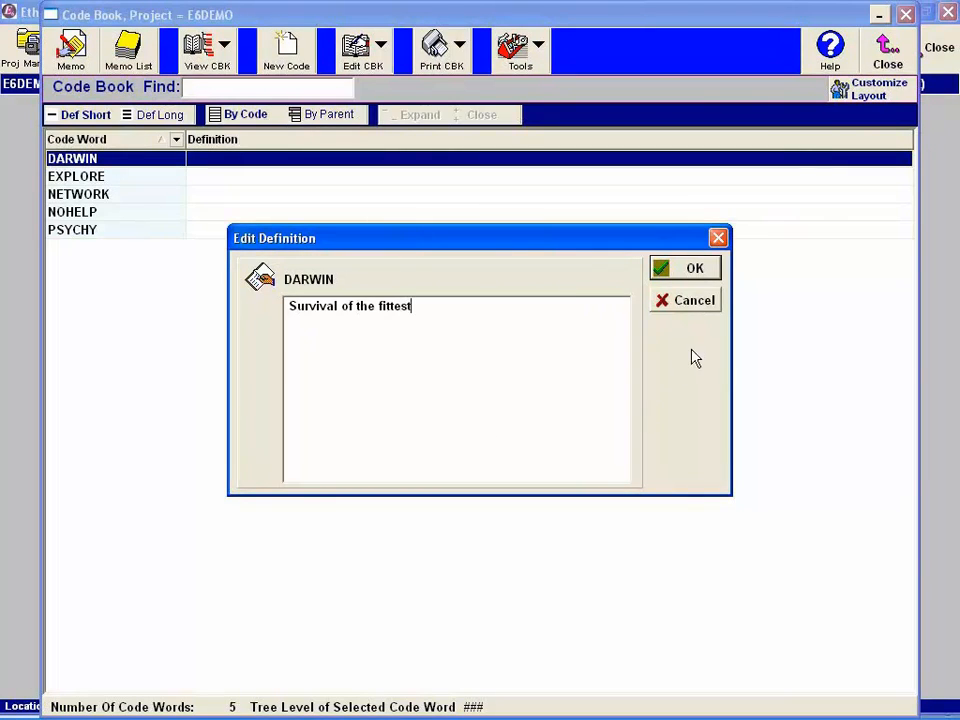
pyautogui.click(705, 268)
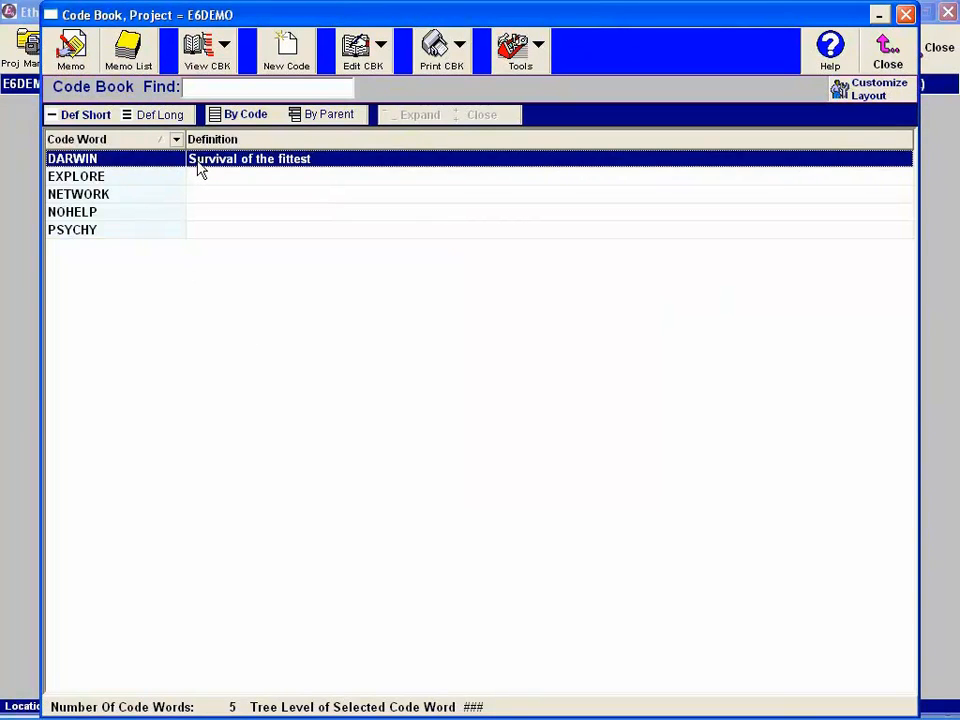
# - Show the parent codes in the Code Book and add the new code word NONURTUR with no parent code
pyautogui.click(321, 118)
pyautogui.click(266, 114)
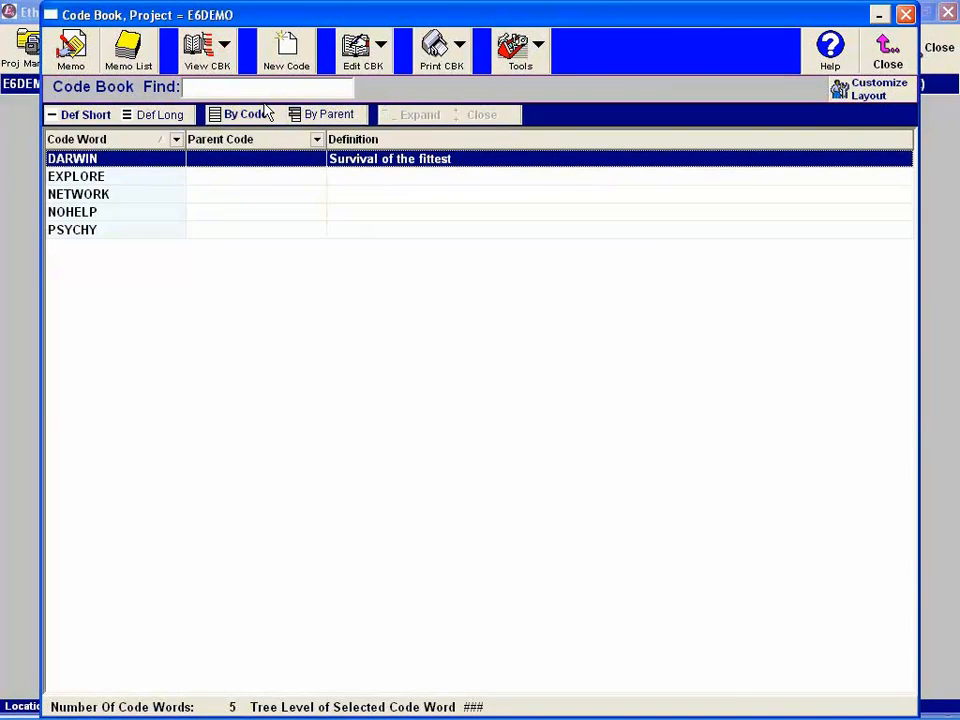
pyautogui.click(286, 50)
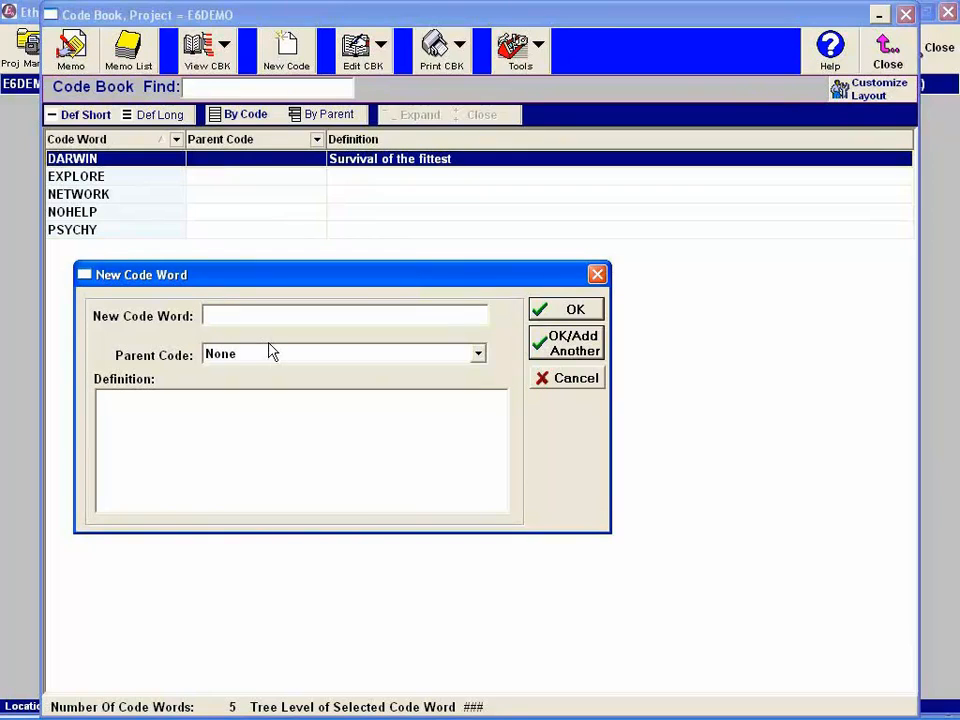
pyautogui.write('NONURTUR')
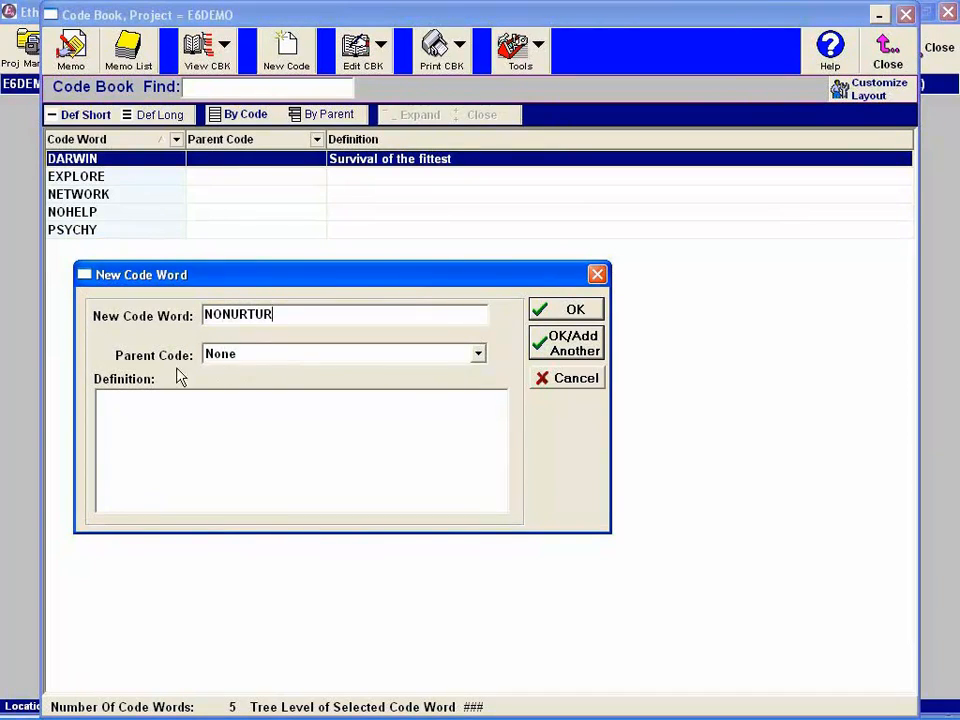
pyautogui.click(556, 313)
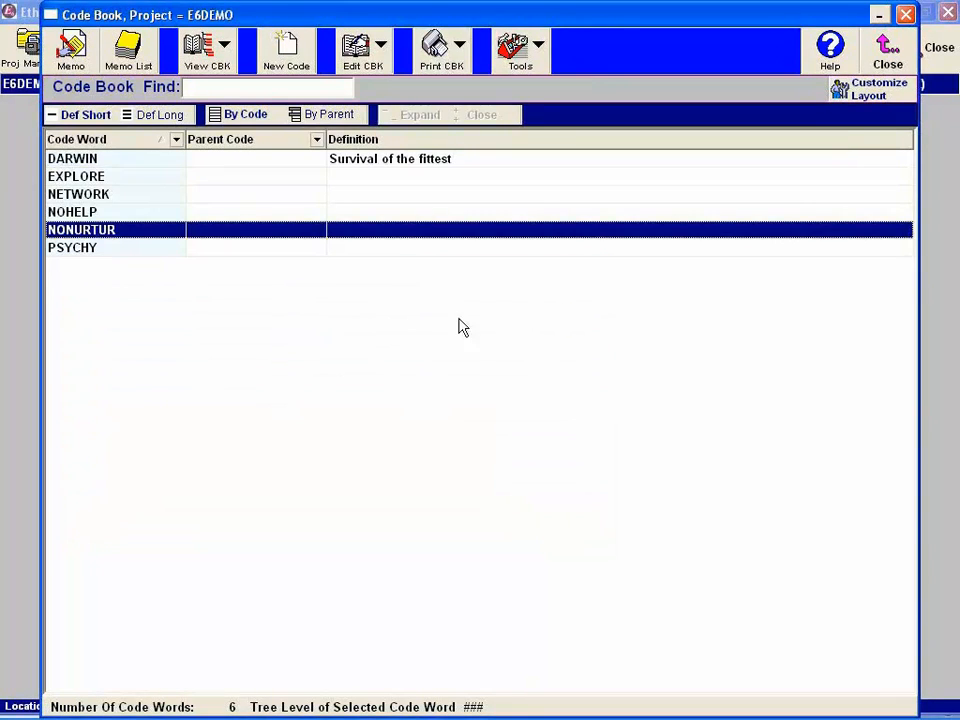
# - Switch to the Code Book + Tree view and make NONURTUR a child of DARWIN in the code word tree
pyautogui.click(362, 52)
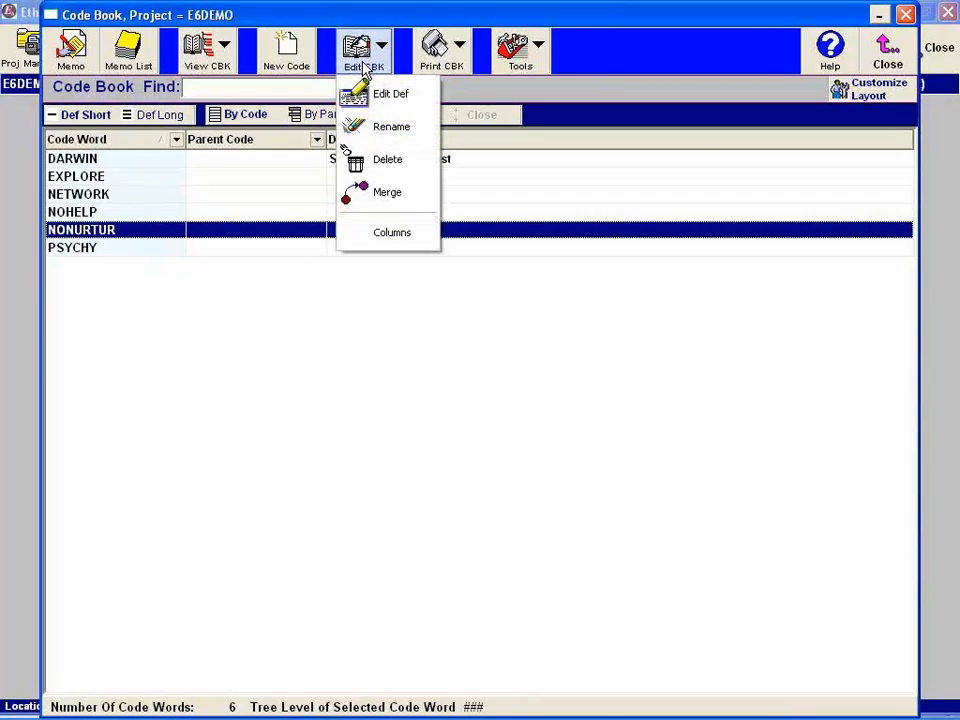
pyautogui.click(212, 48)
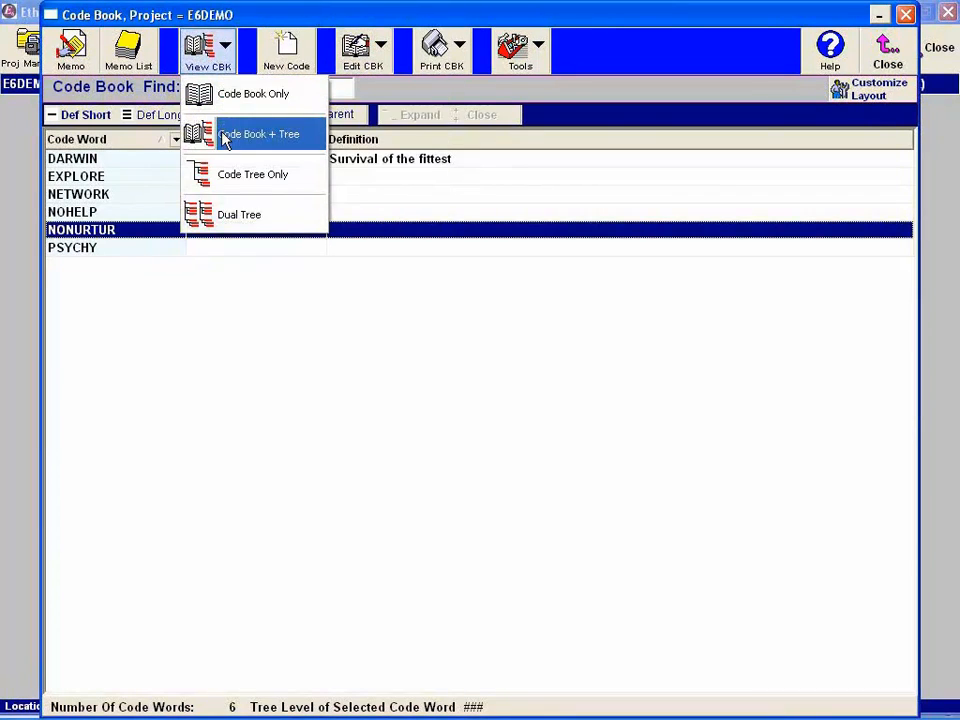
pyautogui.click(223, 135)
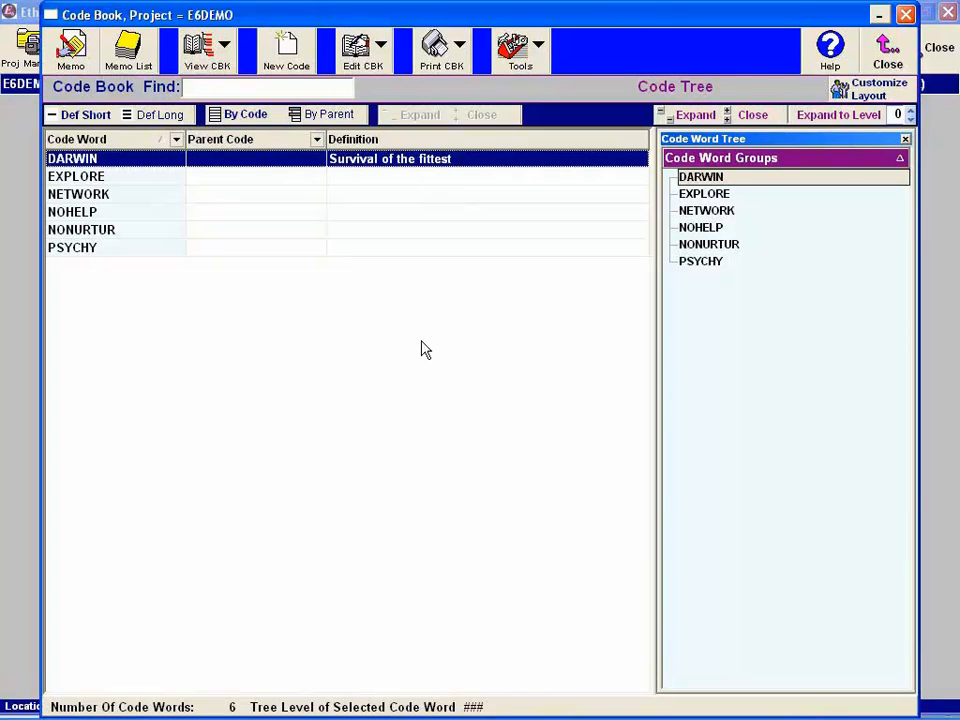
pyautogui.click(733, 246)
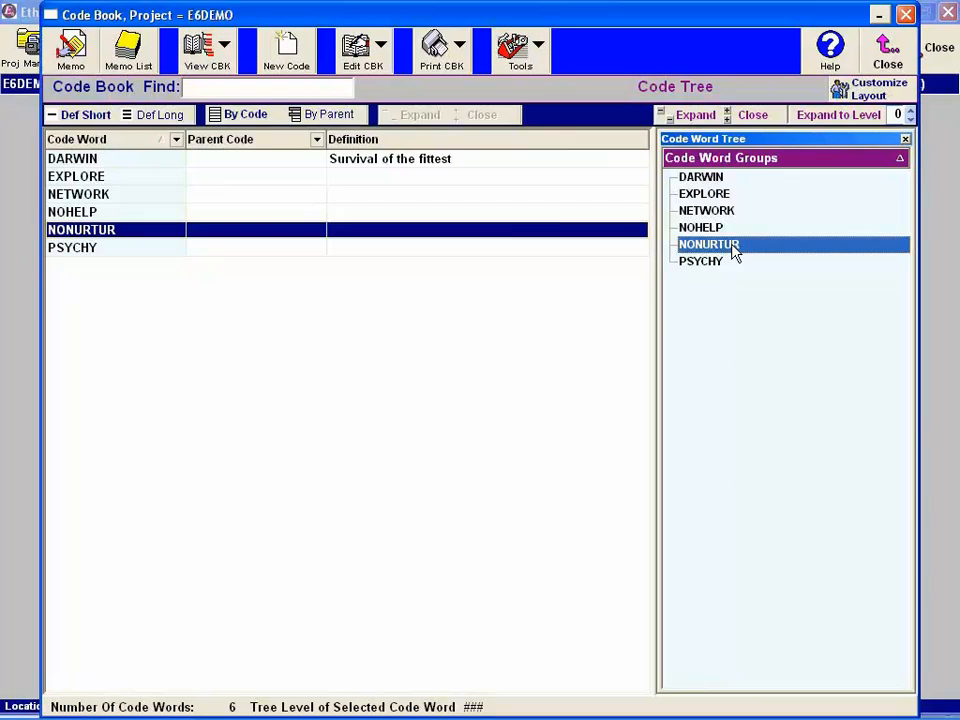
pyautogui.moveTo(733, 250); pyautogui.dragTo(738, 186)
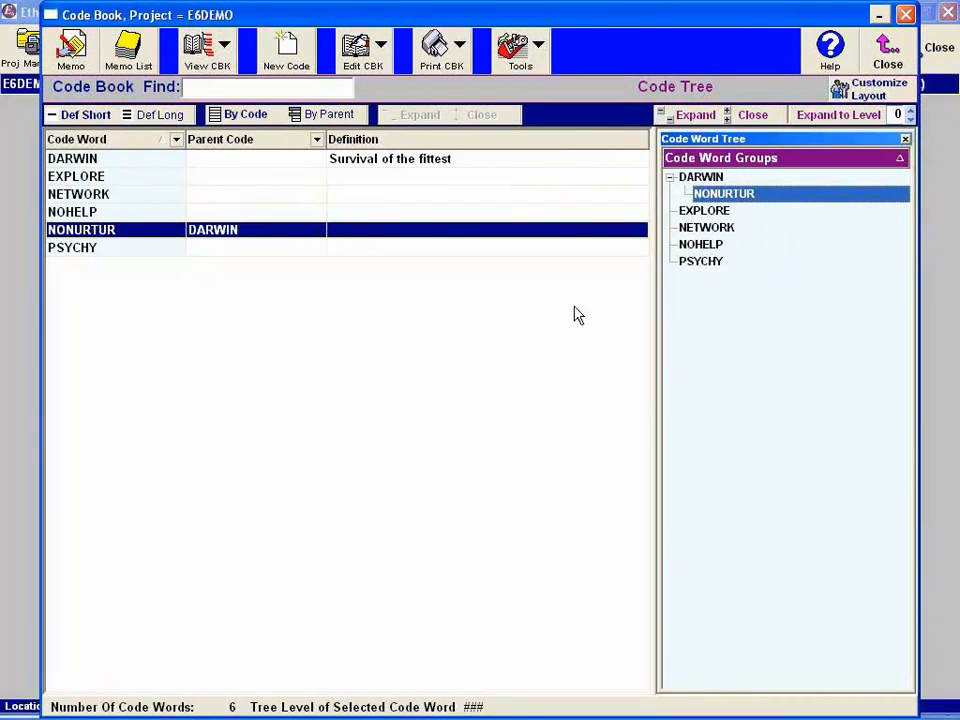
# - Close the Code Book and open the Group2 data file for coding
pyautogui.click(885, 58)
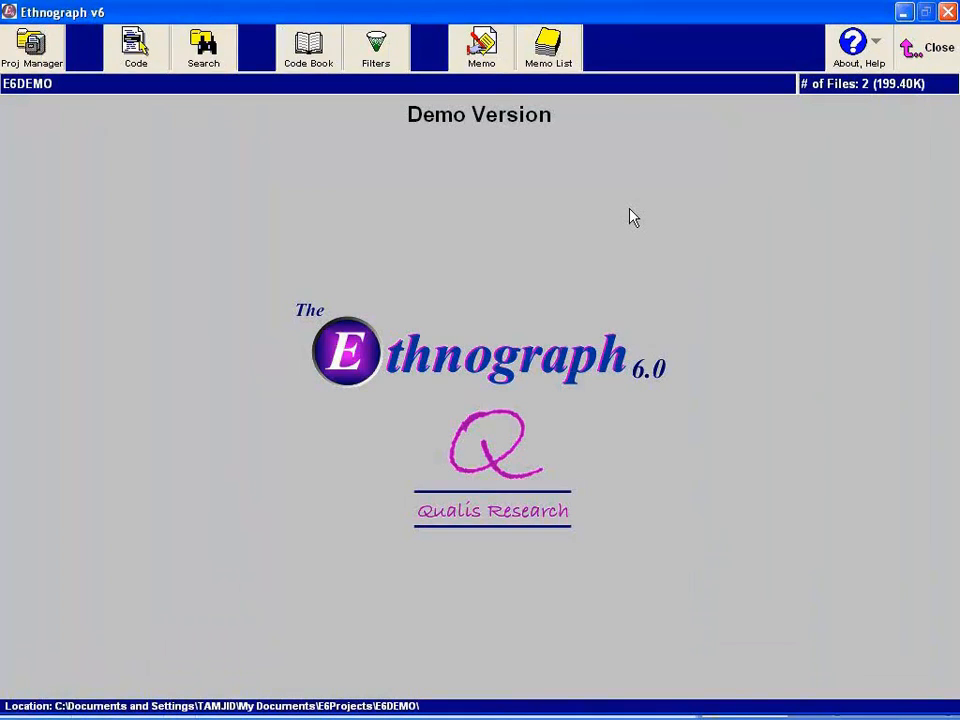
pyautogui.click(135, 60)
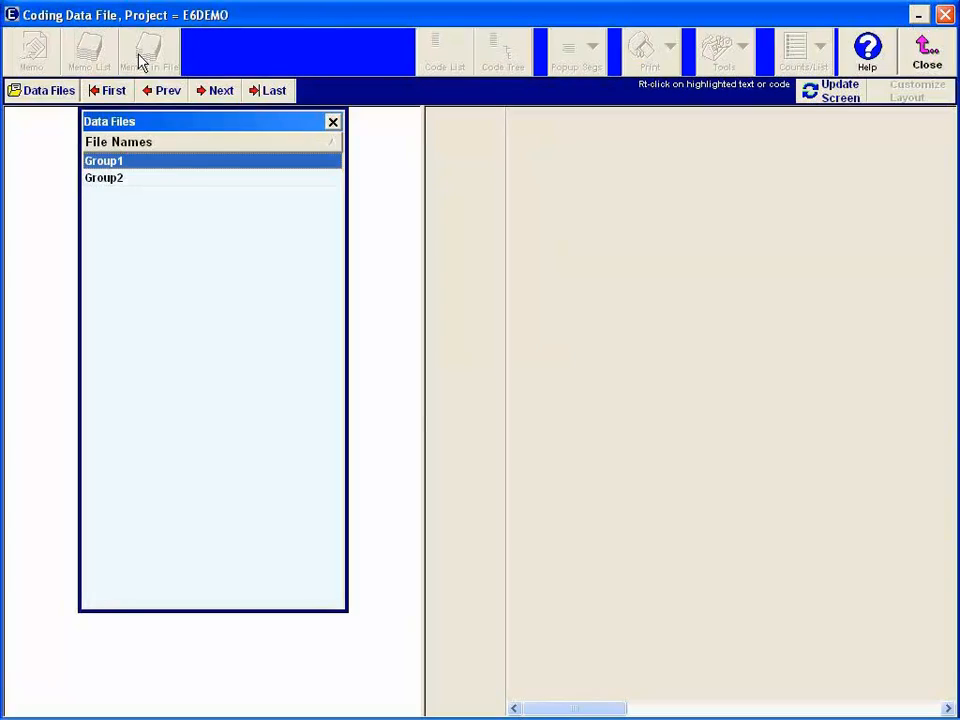
pyautogui.doubleClick(106, 178)
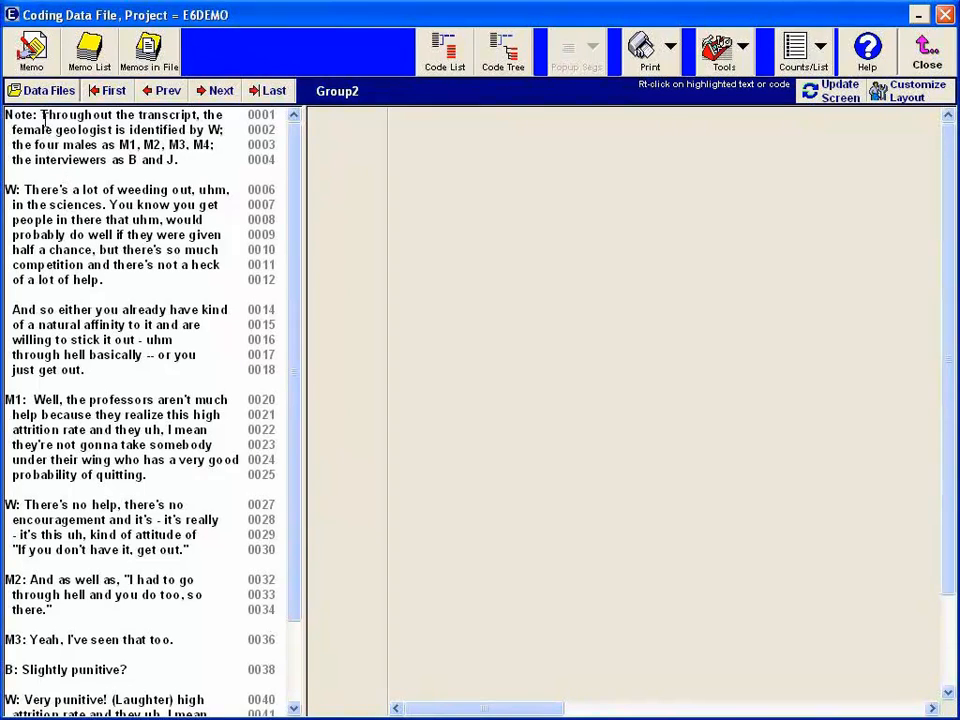
# - Code lines 6–44 of the Group2 transcript with the code word NONURTUR from the Code List
pyautogui.moveTo(24, 188); pyautogui.dragTo(176, 680)
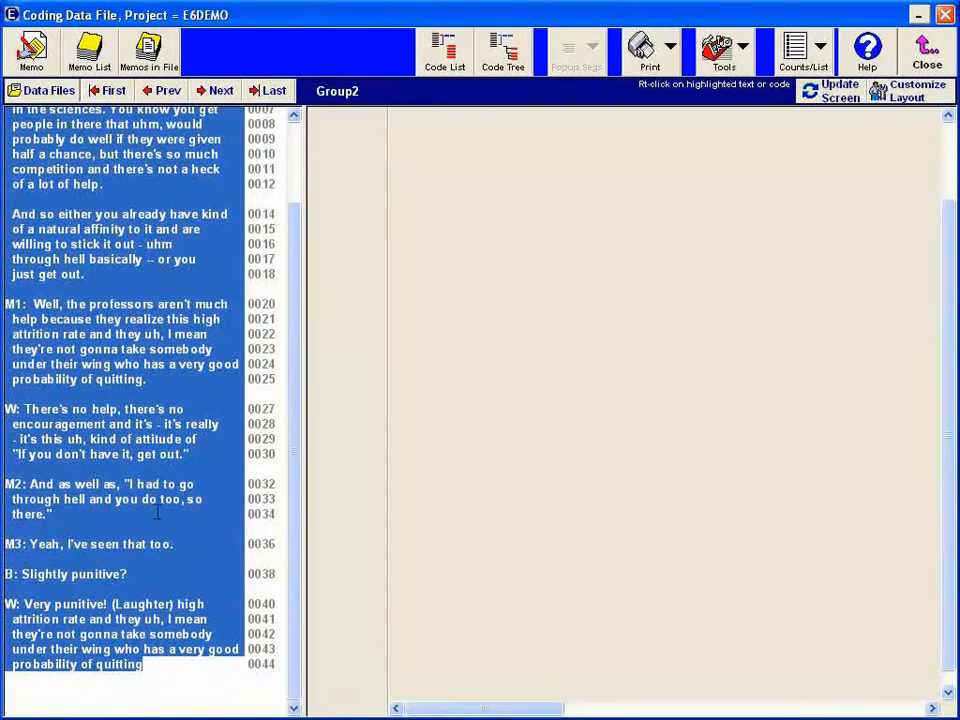
pyautogui.click(445, 52)
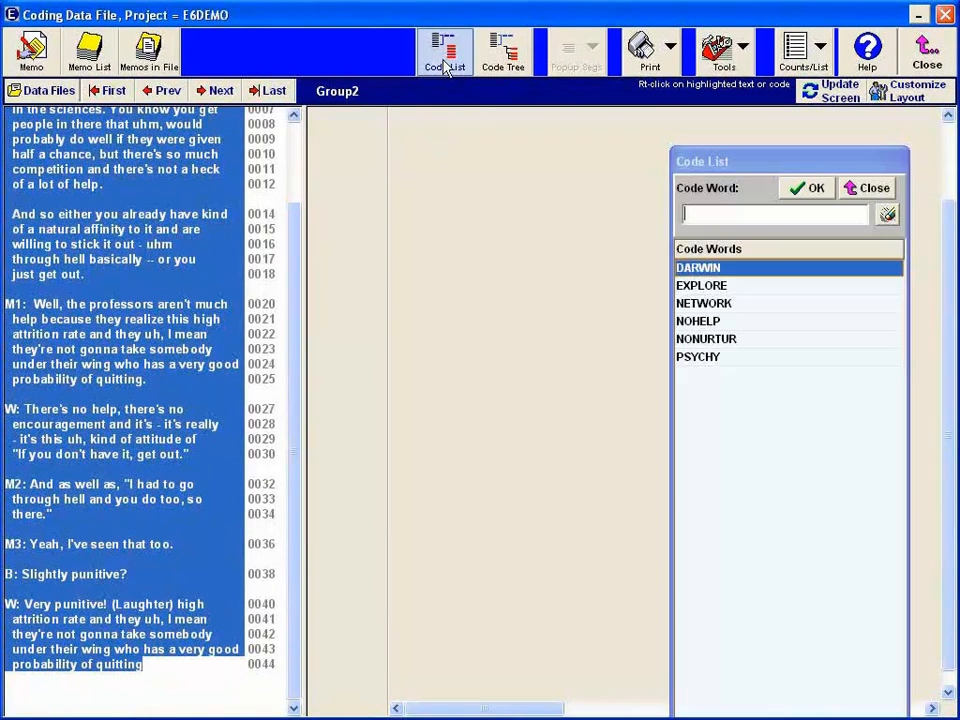
pyautogui.click(706, 339)
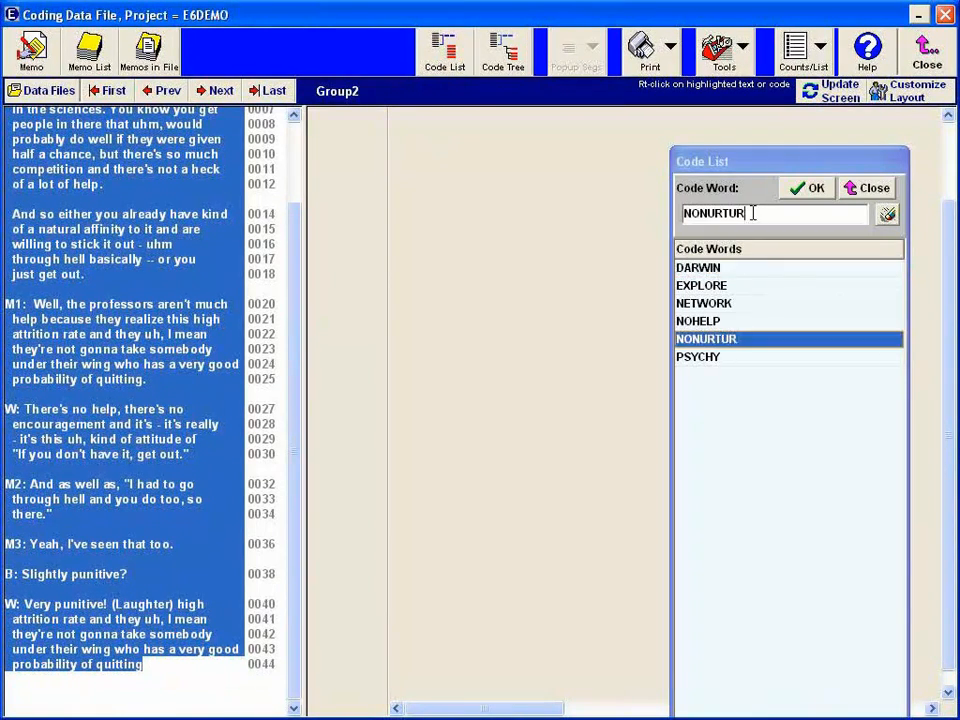
pyautogui.click(800, 189)
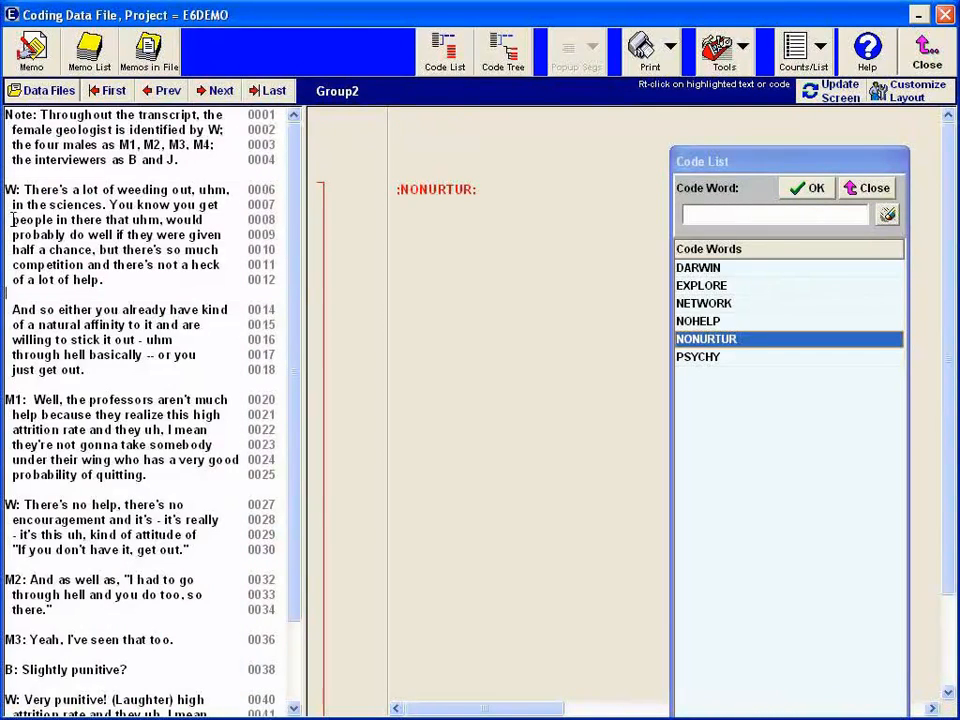
# - Code the Group2 transcript from line 8 through its end with the new code word YSWITCH
pyautogui.moveTo(12, 221); pyautogui.dragTo(228, 705)
pyautogui.write('YSWITCH')
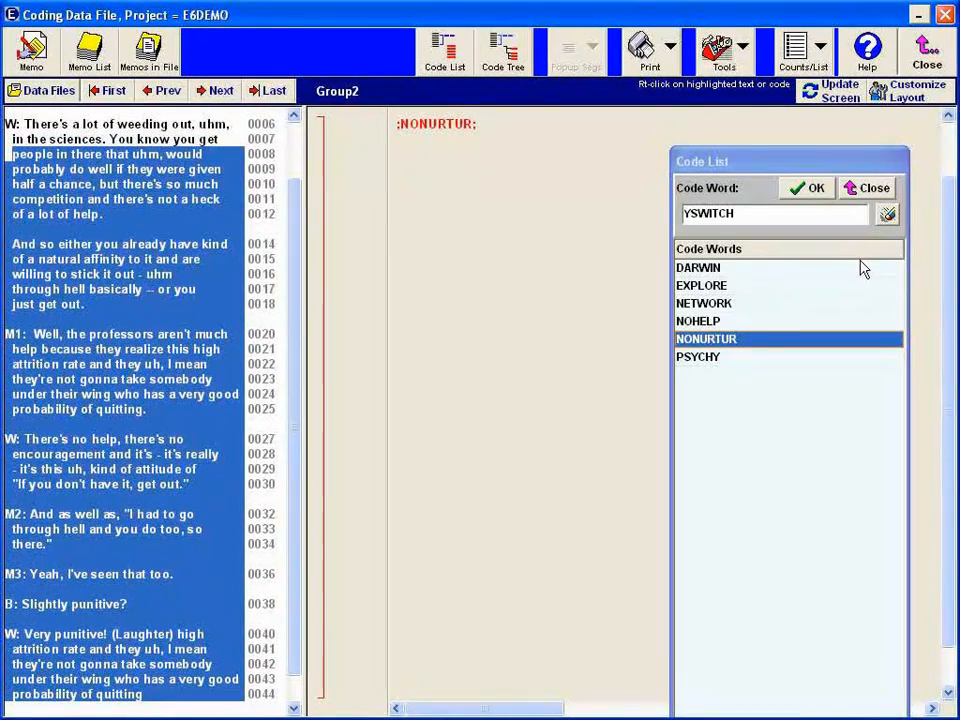
pyautogui.click(814, 189)
pyautogui.click(87, 289)
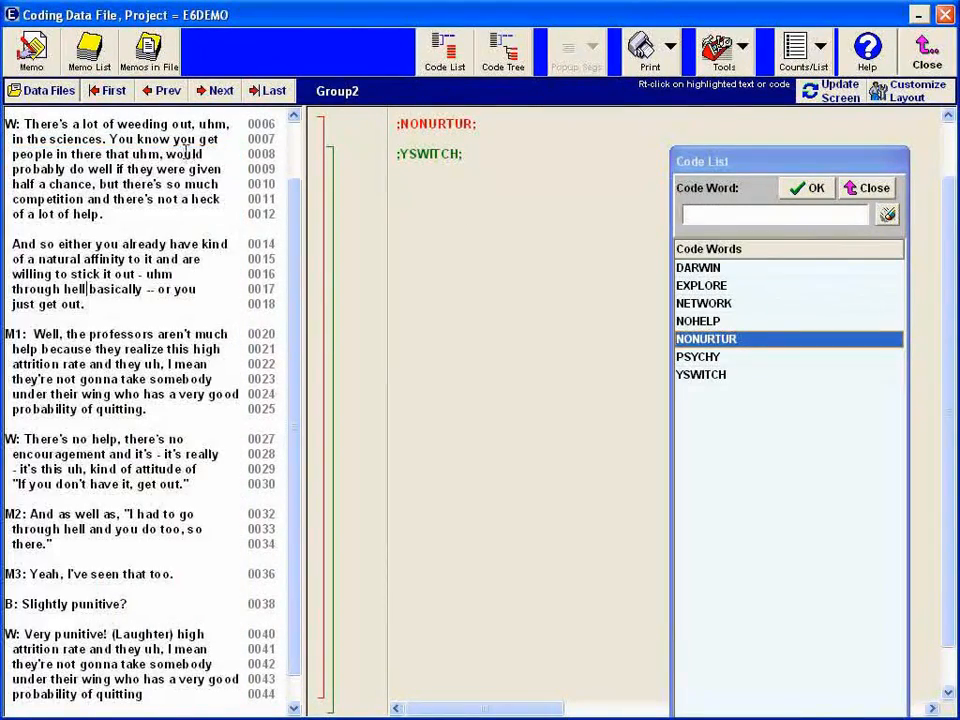
# - Apply the code word DARWIN to lines 6–17 of the Group2 transcript
pyautogui.moveTo(6, 123); pyautogui.dragTo(197, 290)
pyautogui.write('DARWIN')
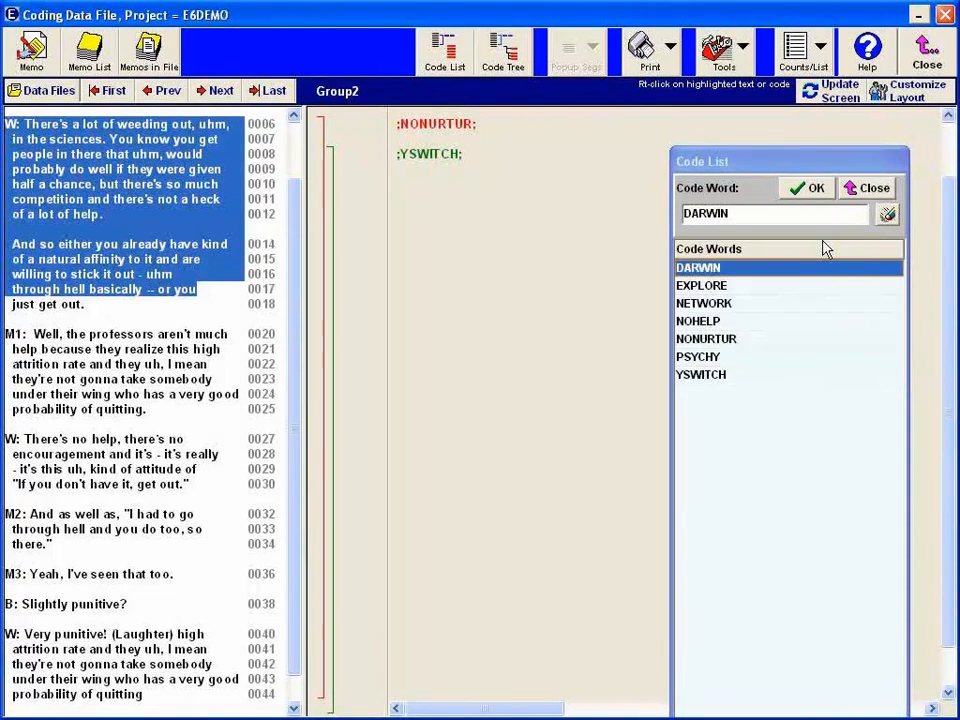
pyautogui.click(814, 189)
pyautogui.click(159, 297)
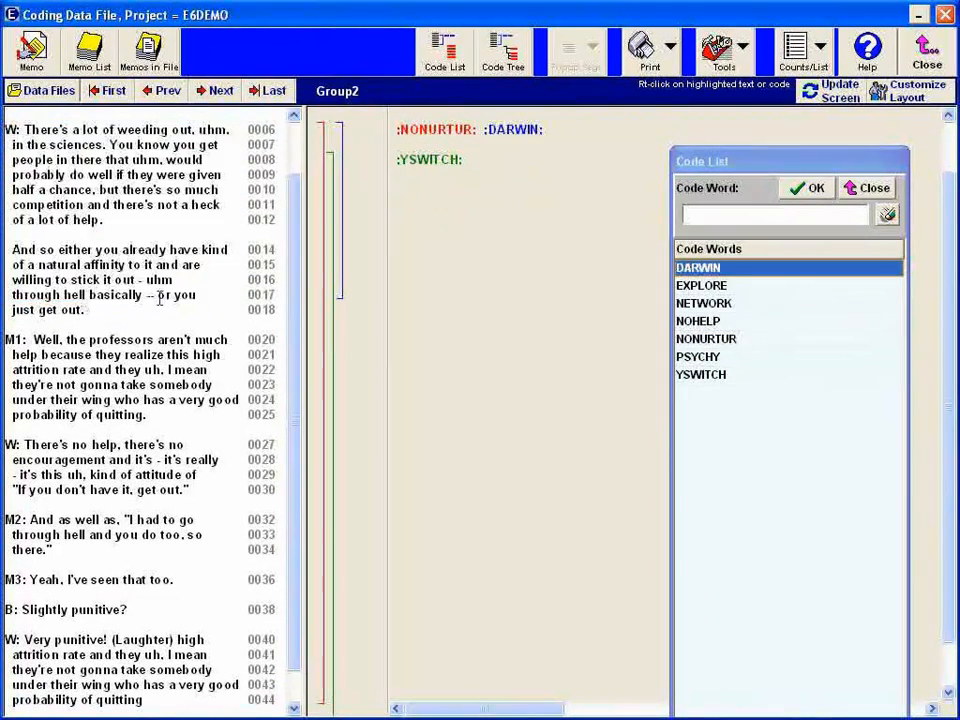
# - Apply the code word NOHELP to lines 20–43 of the Group2 transcript
pyautogui.moveTo(5, 340); pyautogui.dragTo(241, 698)
pyautogui.write('NOHELP')
pyautogui.click(814, 189)
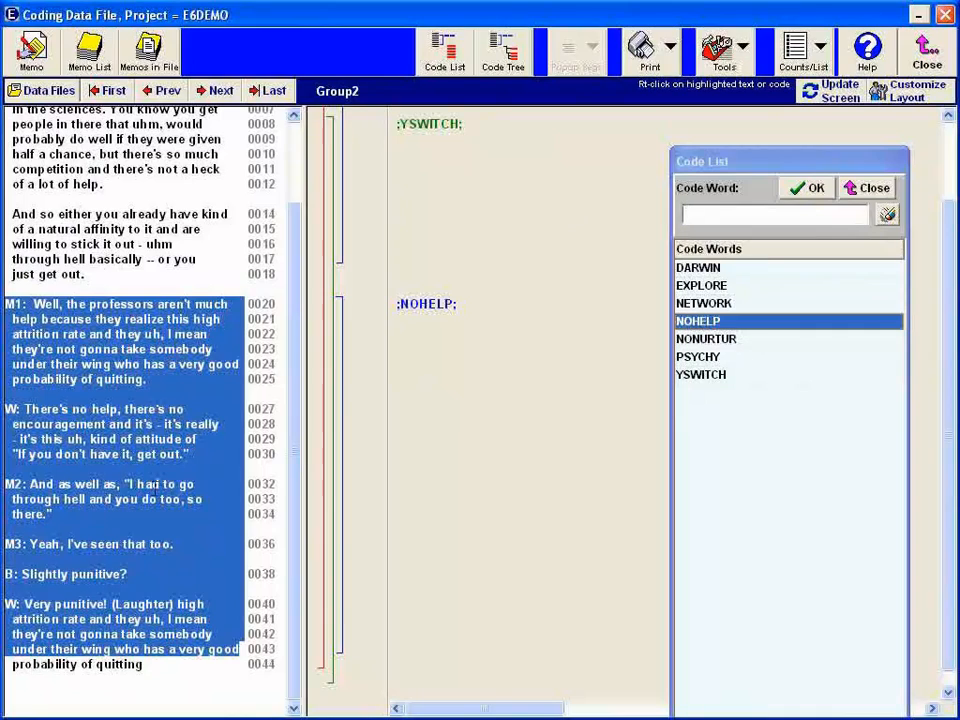
pyautogui.click(106, 454)
# - Code the passage at lines 27–35 of Group2 with DARWIN and review the coded segments in the margin
pyautogui.moveTo(6, 408); pyautogui.dragTo(200, 514)
pyautogui.click(815, 262)
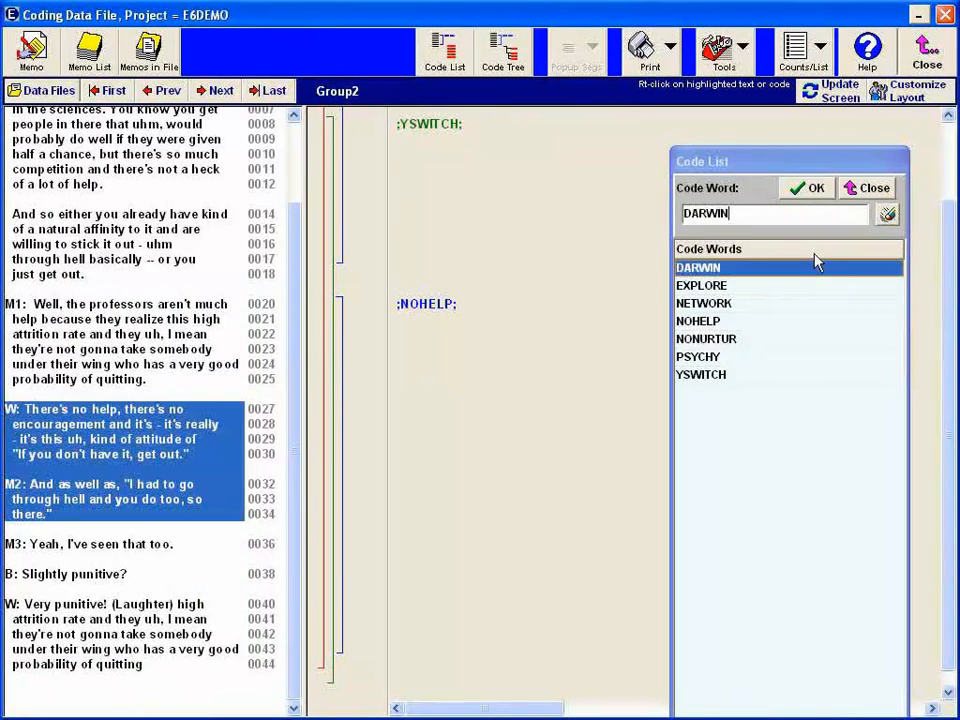
pyautogui.click(809, 188)
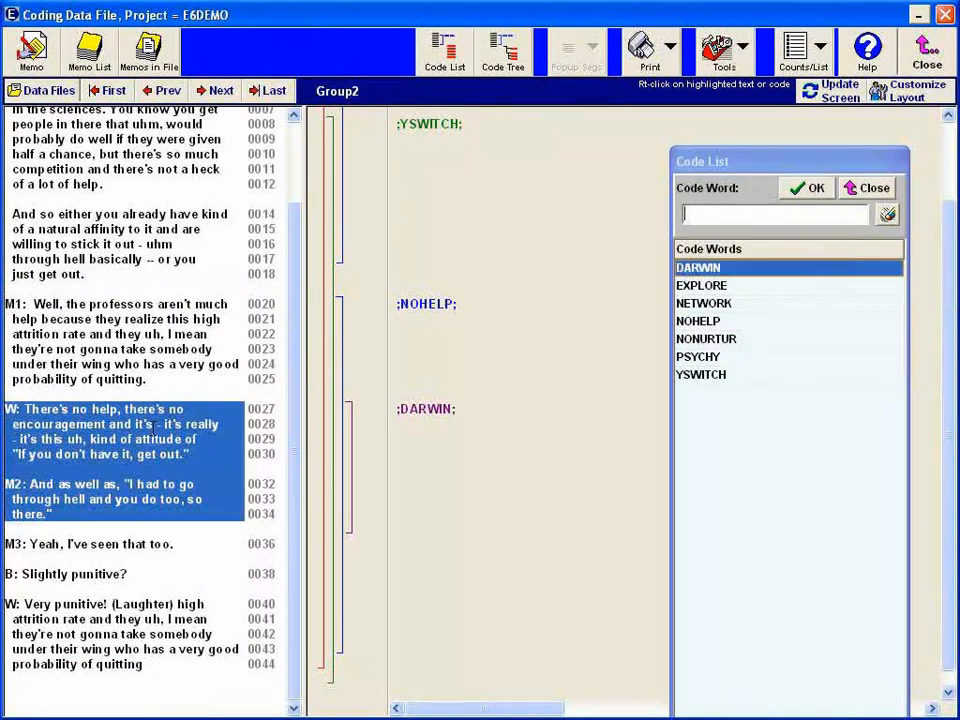
pyautogui.click(66, 497)
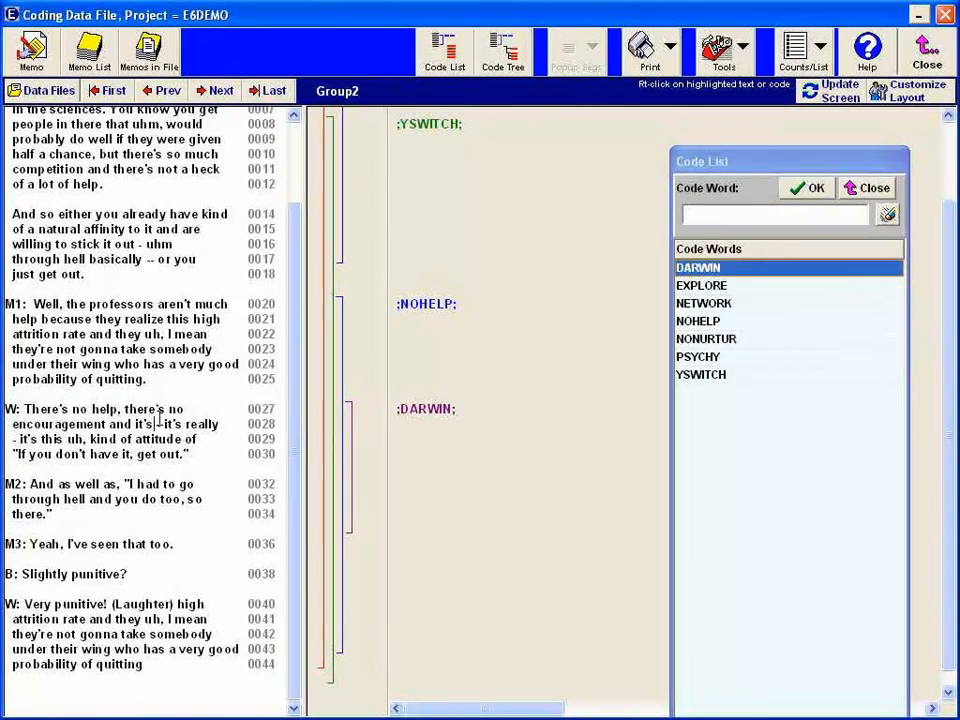
pyautogui.scroll(2, 200, 420)
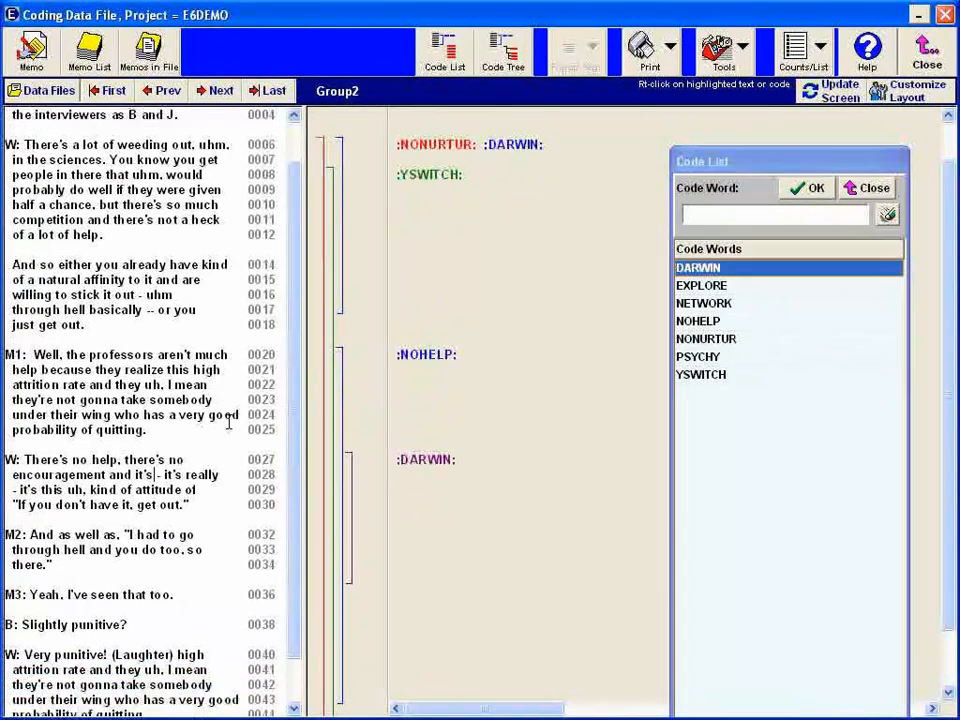
pyautogui.scroll(-2, 229, 423)
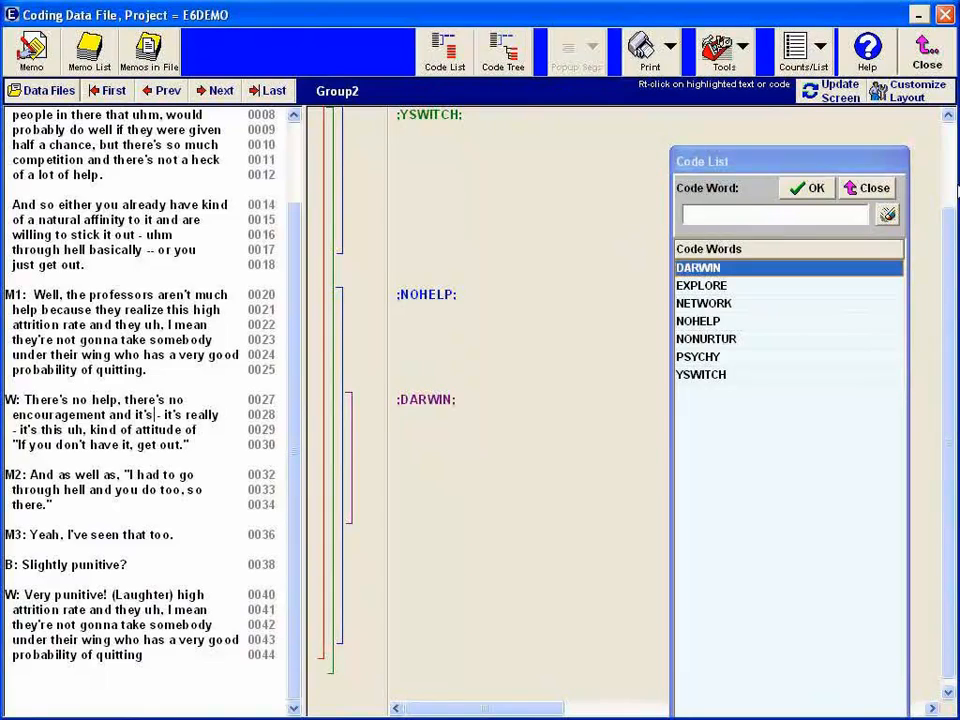
# - Close the Code List and the Group2 coding window, and open the project's search options
pyautogui.click(866, 187)
pyautogui.click(927, 55)
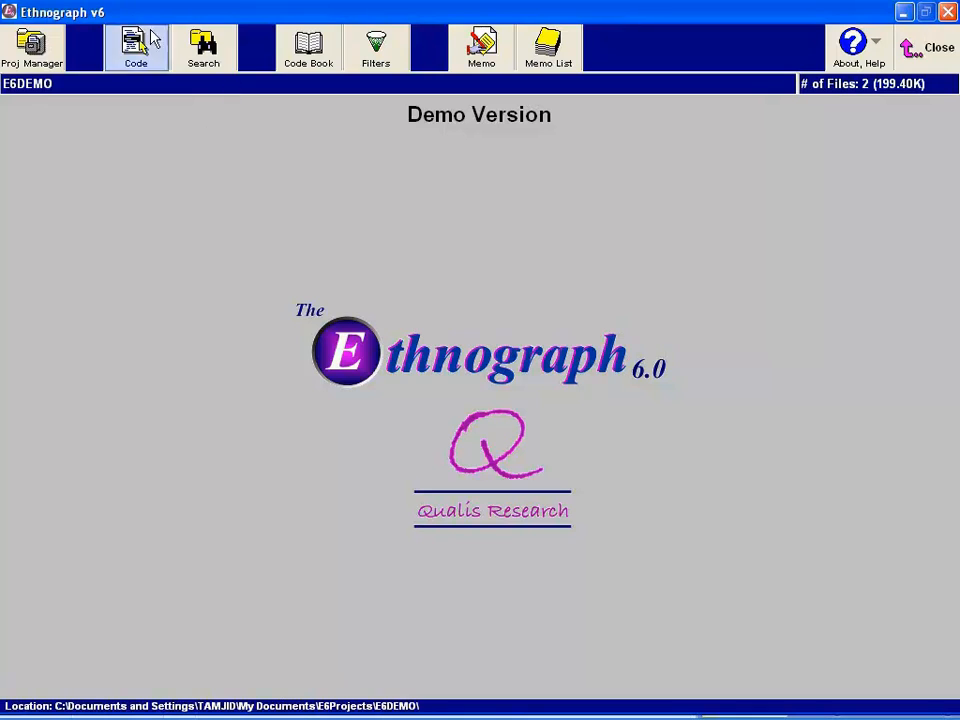
pyautogui.click(199, 50)
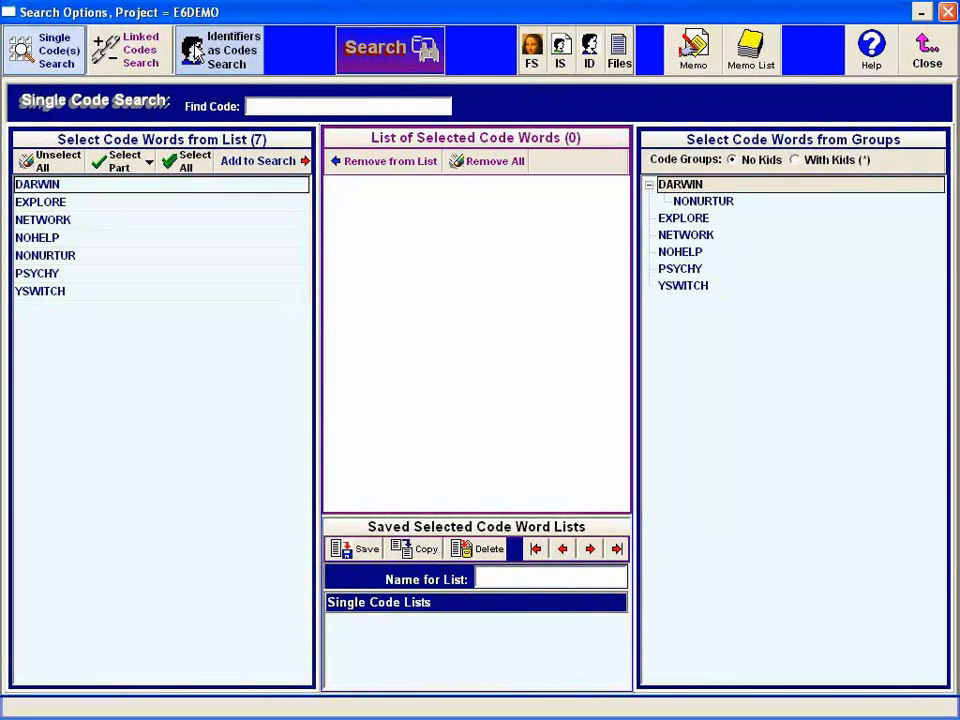
# - Add all code words to the single code search list and run the search
pyautogui.click(61, 188)
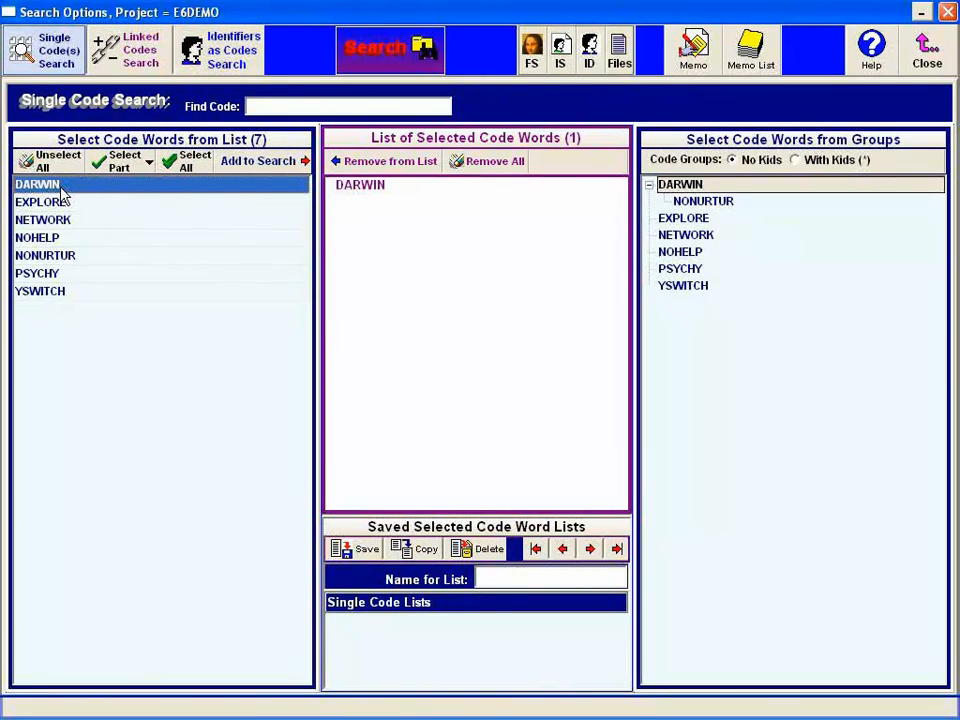
pyautogui.click(340, 188)
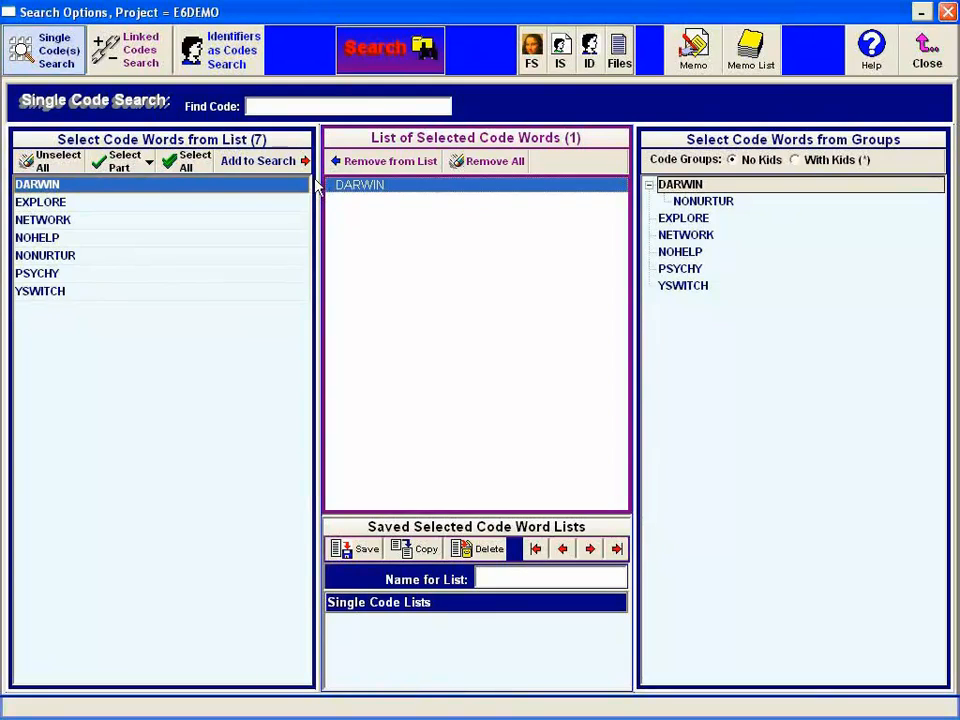
pyautogui.click(190, 161)
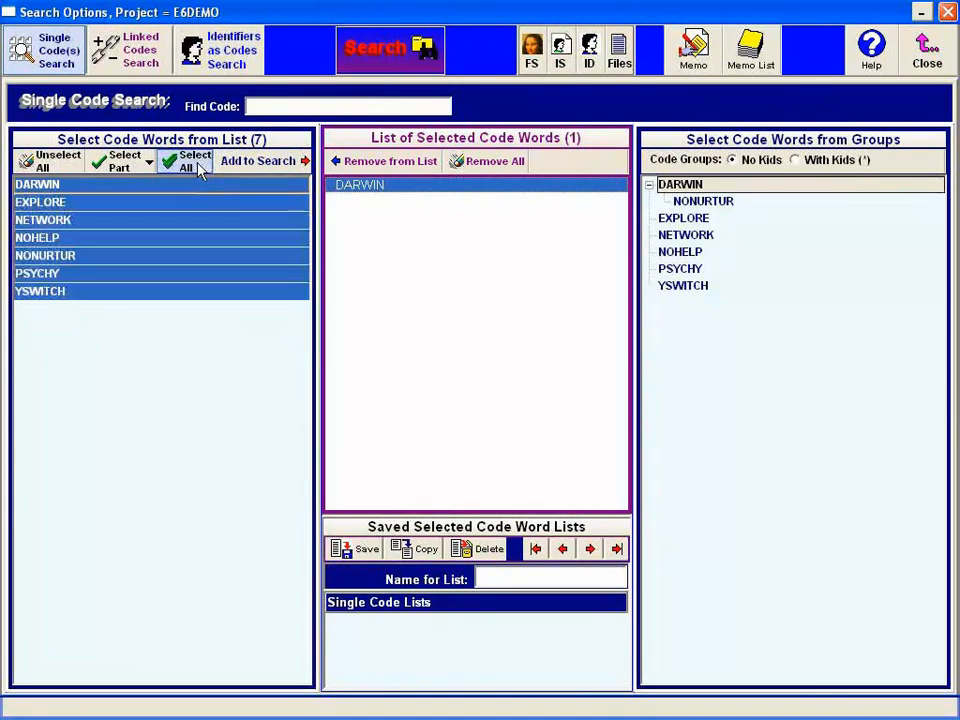
pyautogui.click(280, 166)
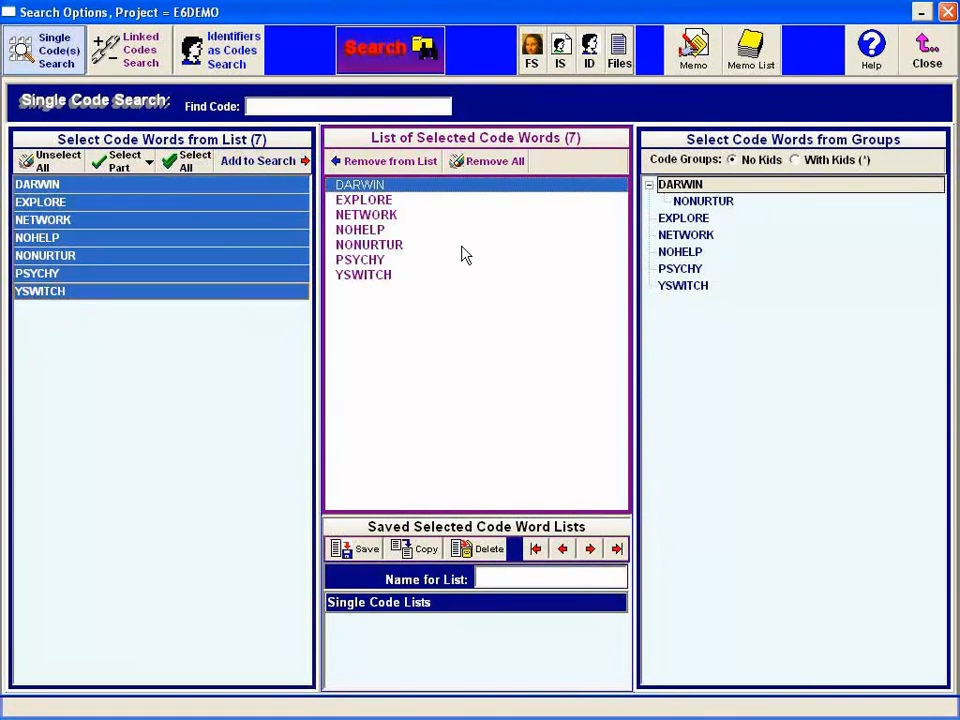
pyautogui.click(463, 245)
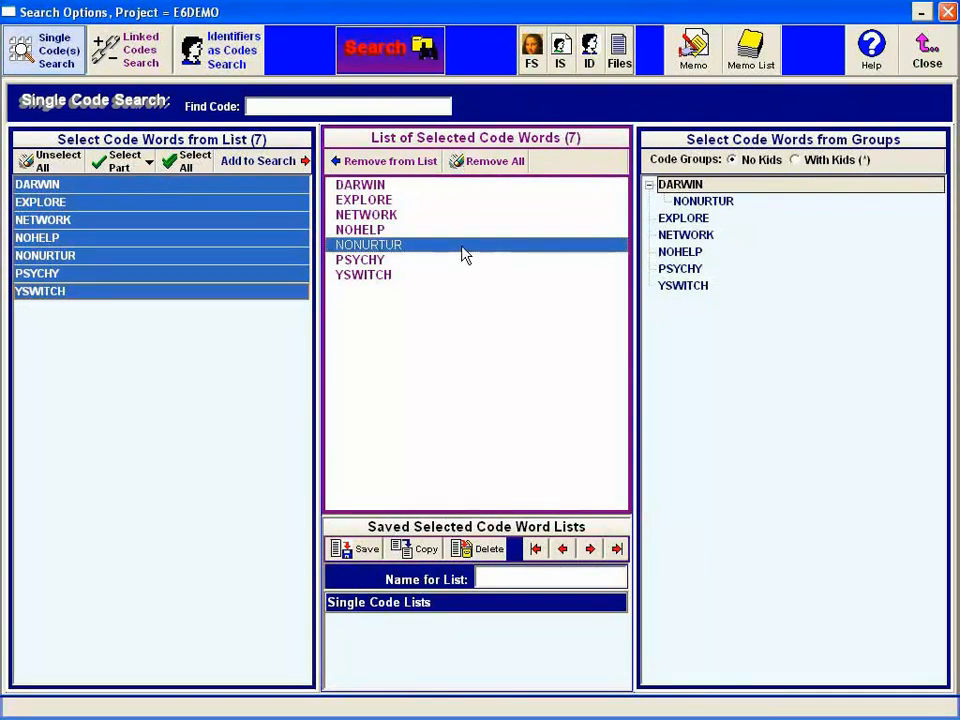
pyautogui.click(447, 231)
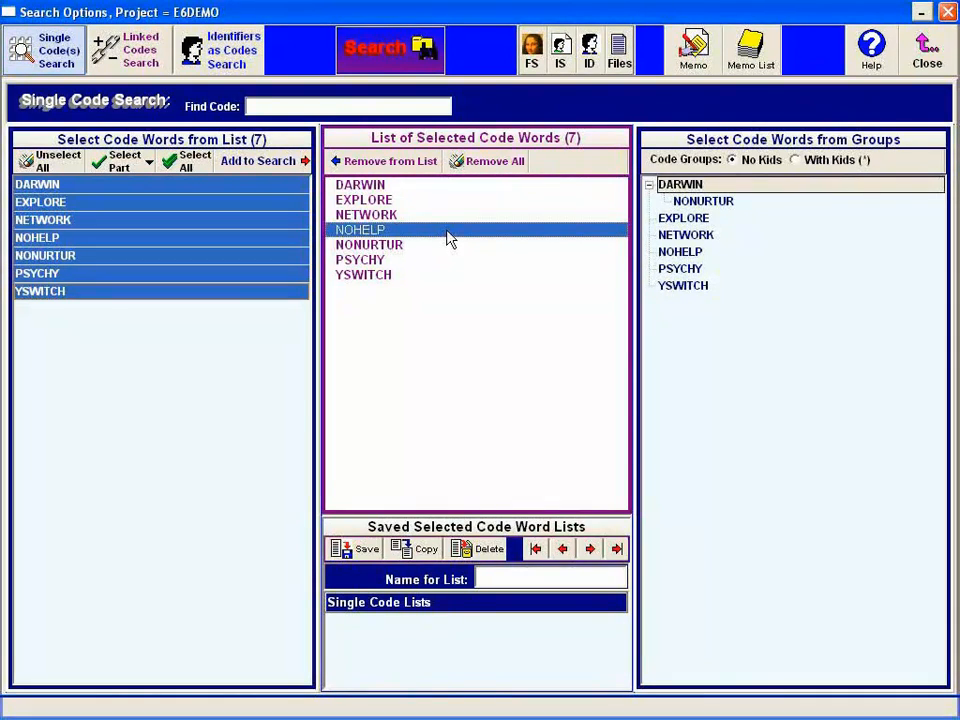
pyautogui.click(381, 52)
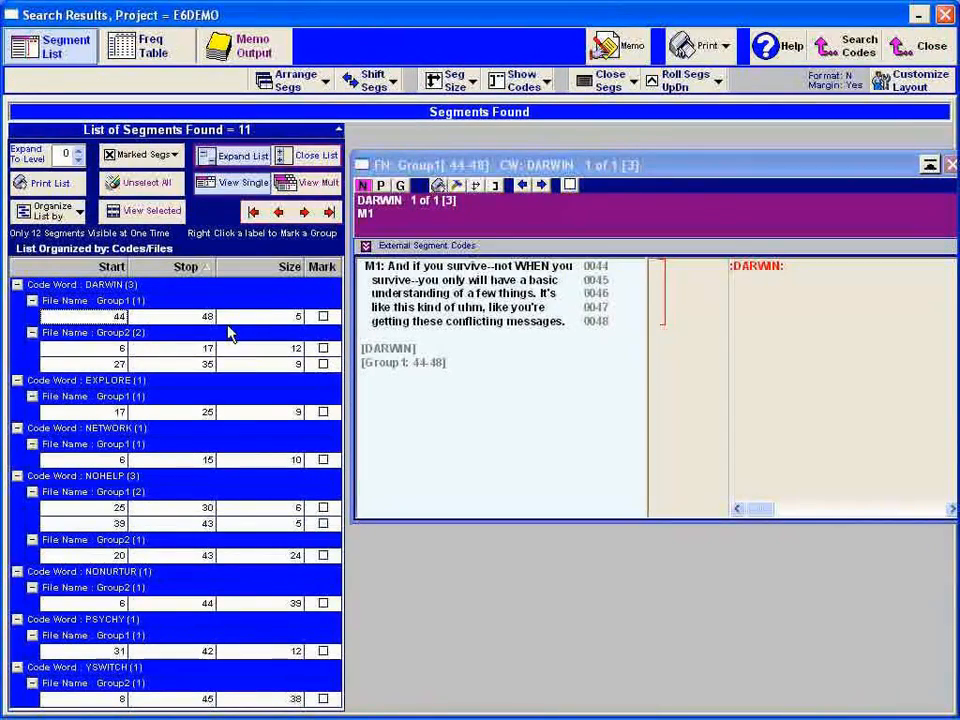
# - View the found DARWIN segments one at a time: Group1 44–48, Group2 6–17 and Group2 27–35
pyautogui.click(176, 323)
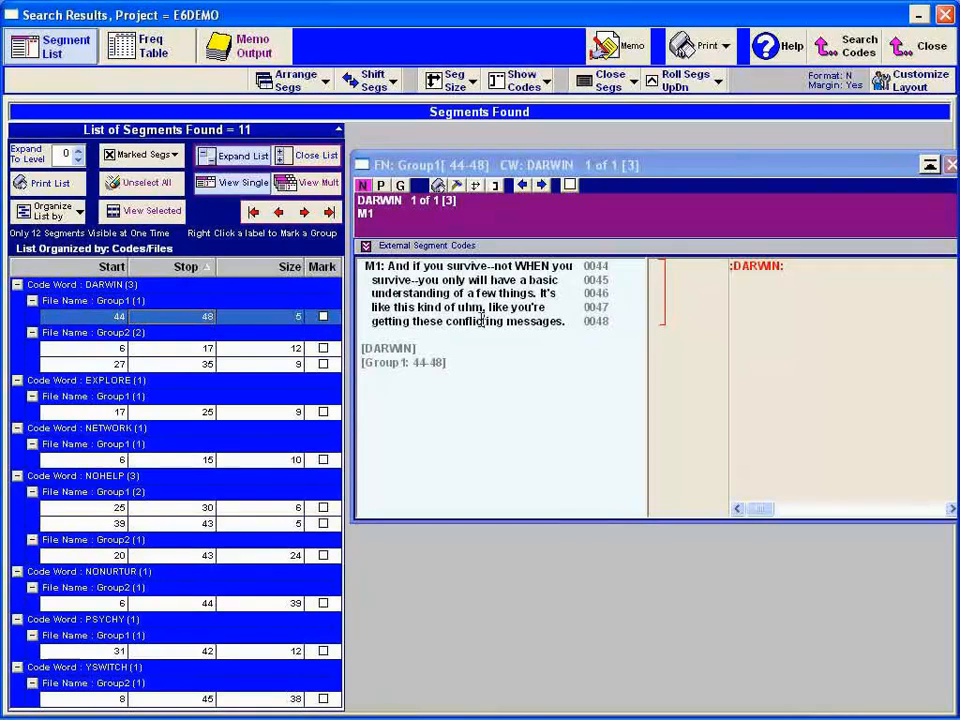
pyautogui.click(162, 319)
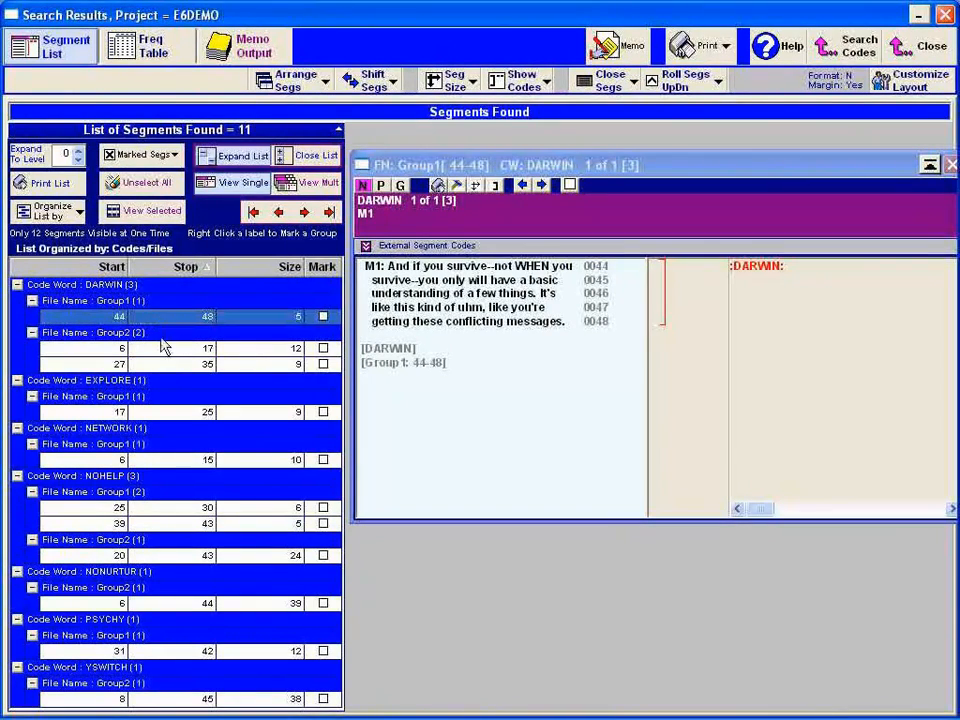
pyautogui.click(162, 352)
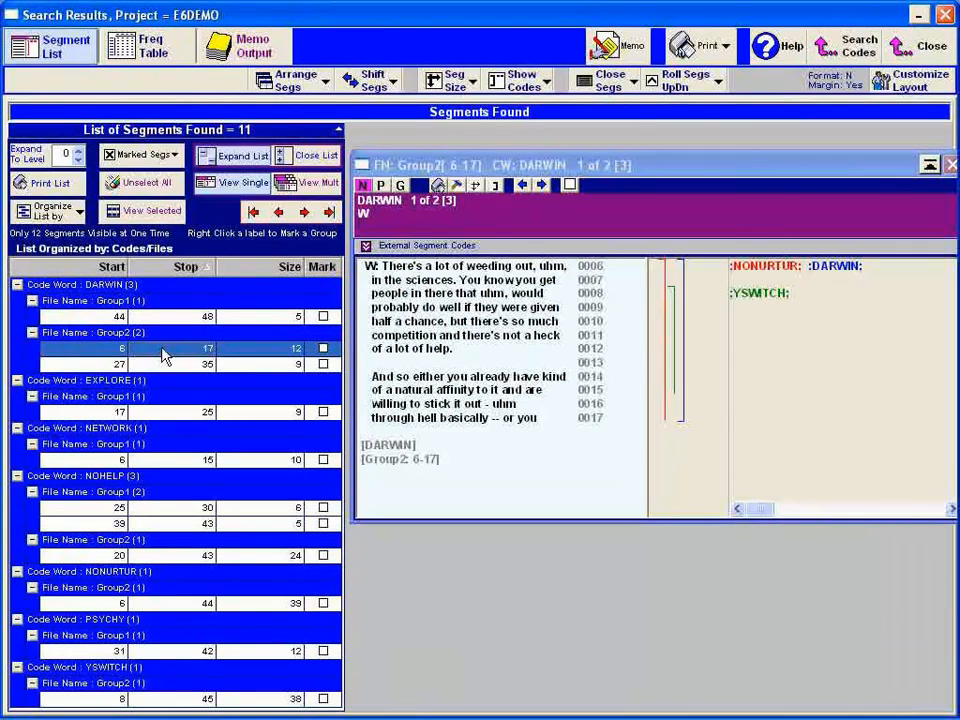
pyautogui.click(162, 364)
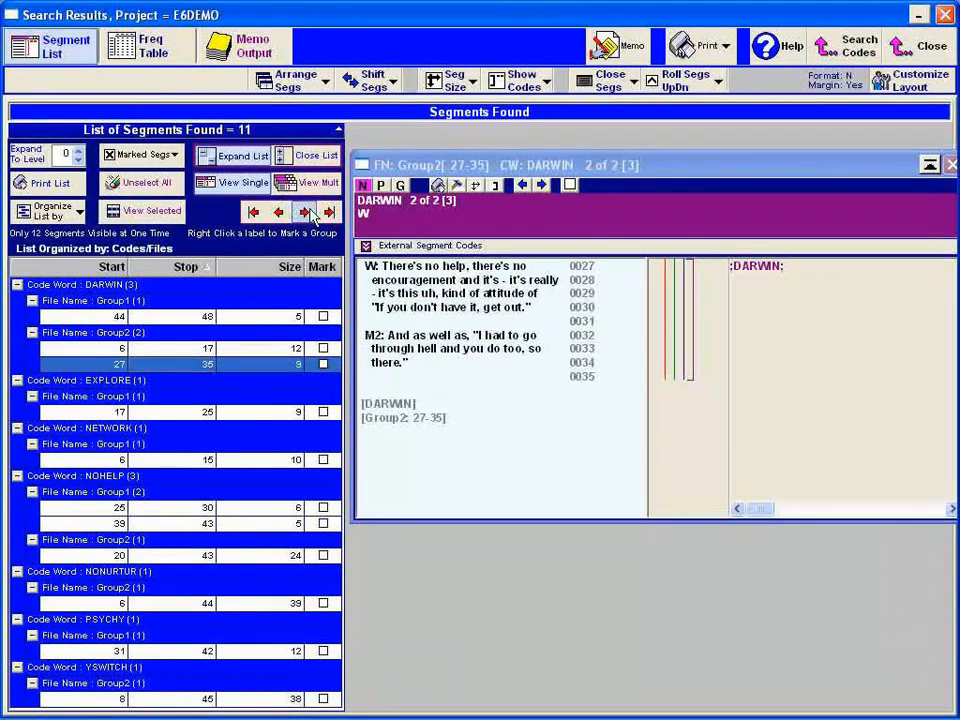
# - Go to the last found segment, switch to multiple-segment viewing and also open DARWIN segments Group1 44–48 and Group2 6–17
pyautogui.click(330, 213)
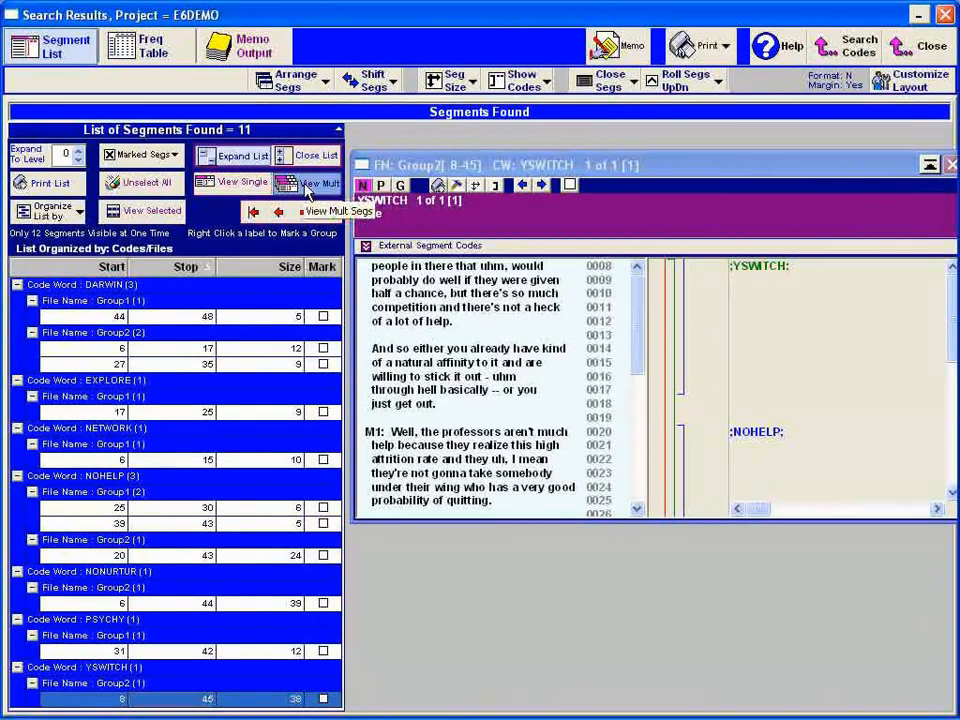
pyautogui.click(193, 318)
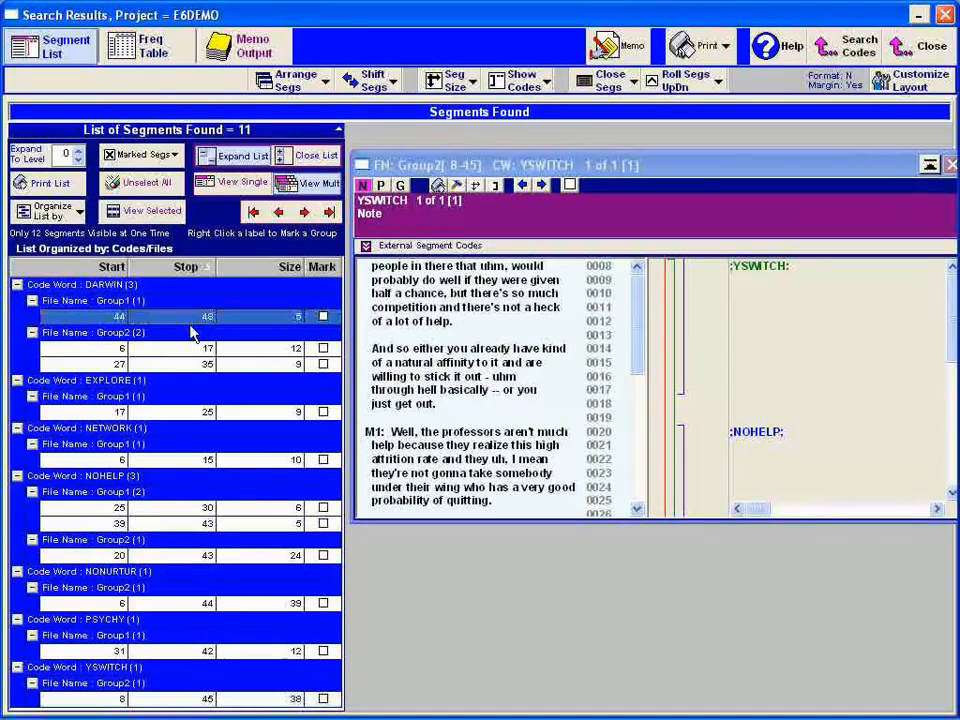
pyautogui.click(193, 348)
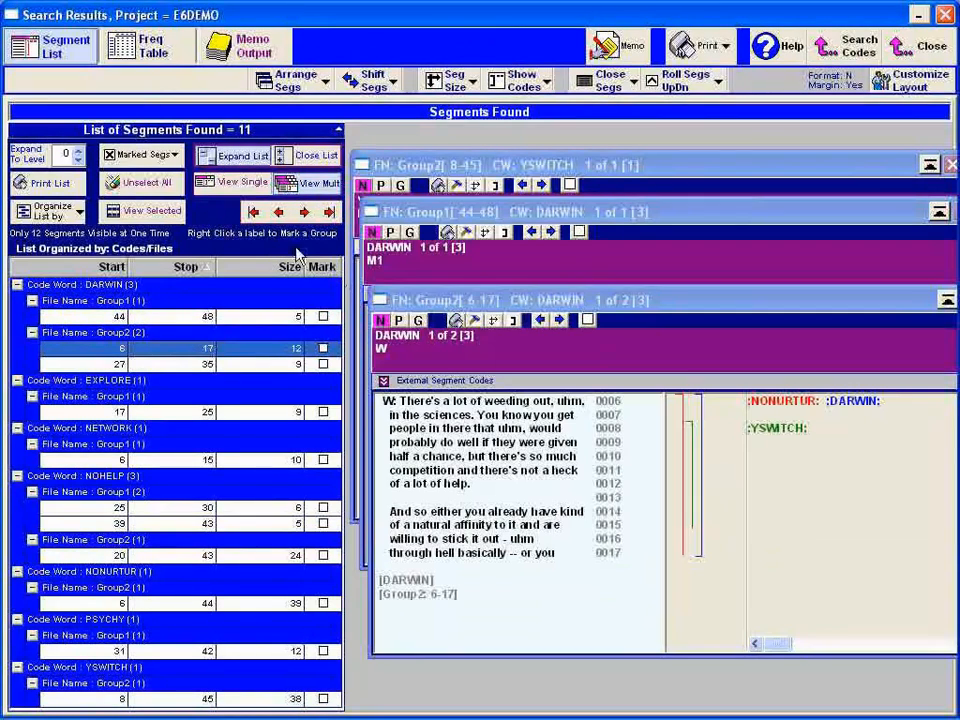
# - Show the frequency table, open the Group2 segments coded DARWIN from it and move the front segment window aside
pyautogui.click(155, 58)
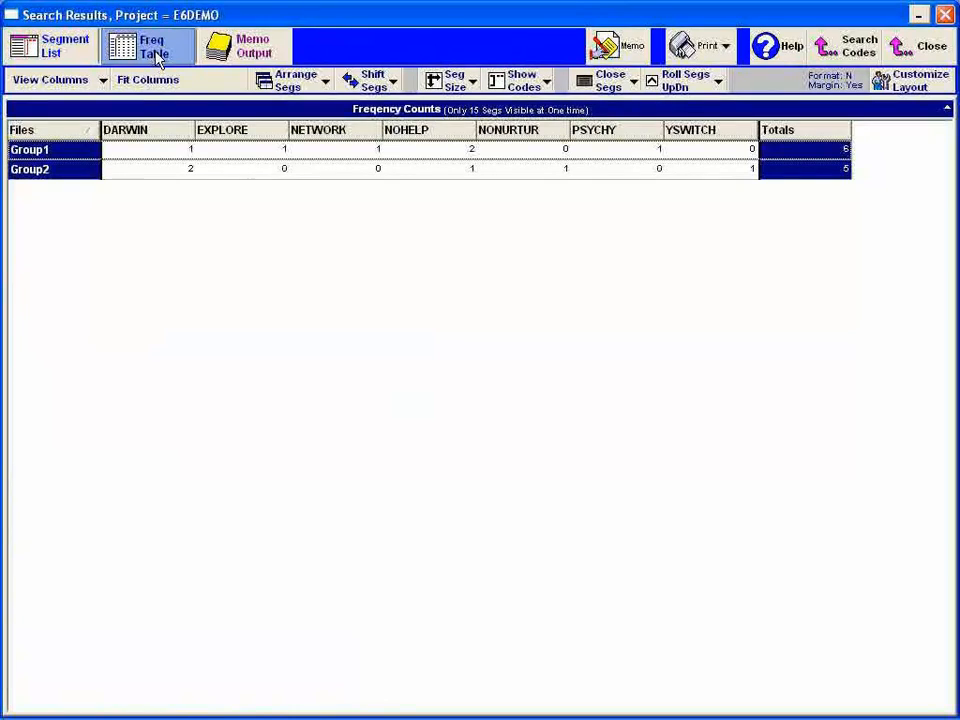
pyautogui.click(186, 171)
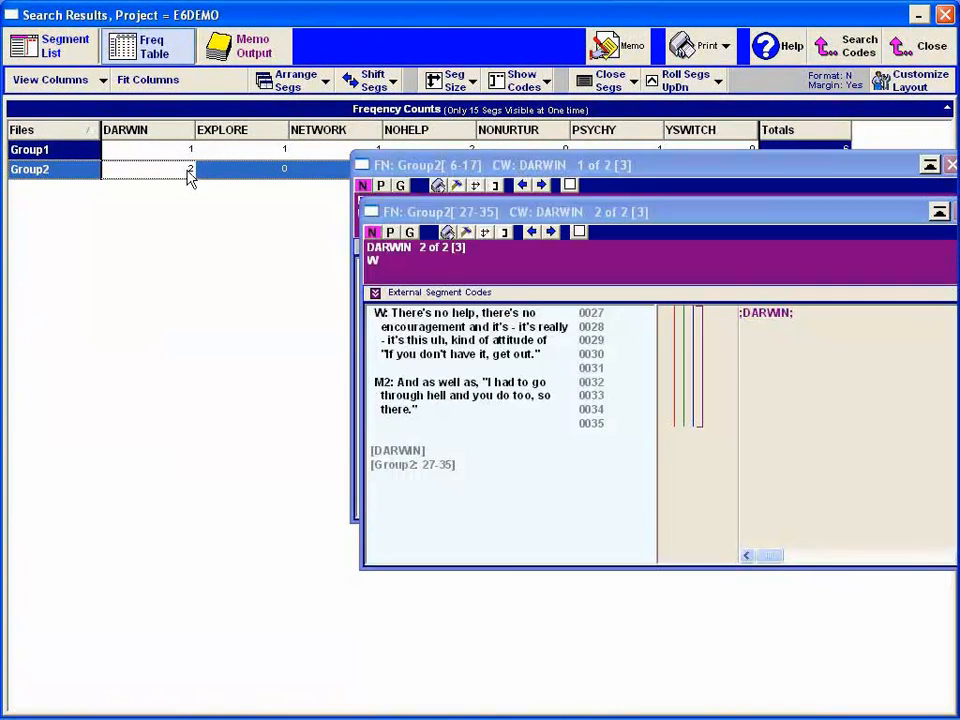
pyautogui.moveTo(527, 210); pyautogui.dragTo(490, 342)
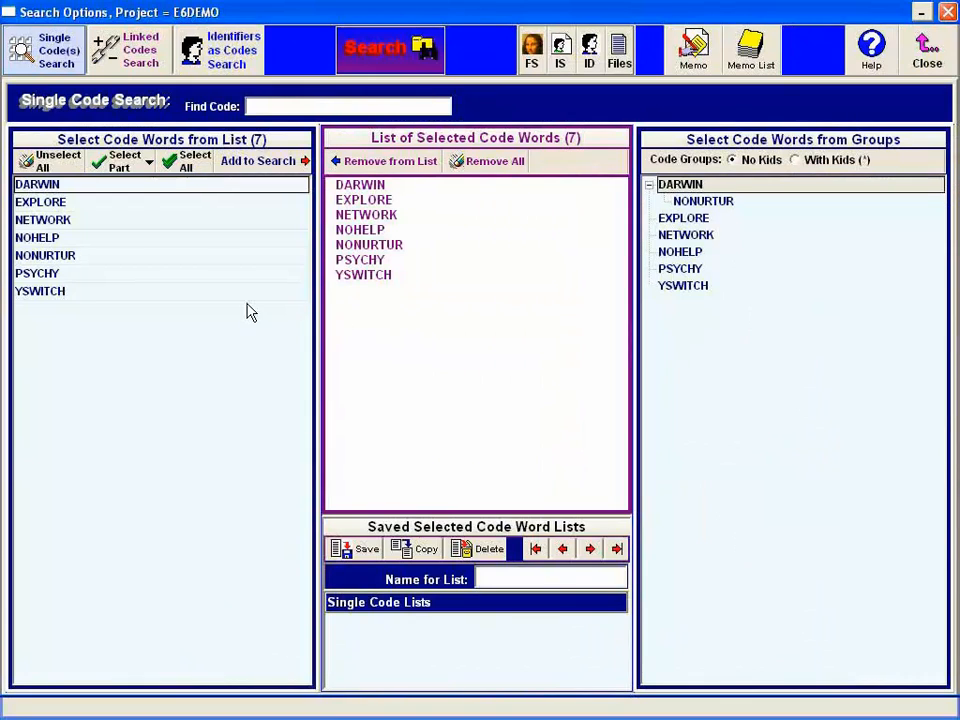
# - Switch to the linked codes search and link DARWIN with NOHELP using And in the first table row
pyautogui.click(147, 62)
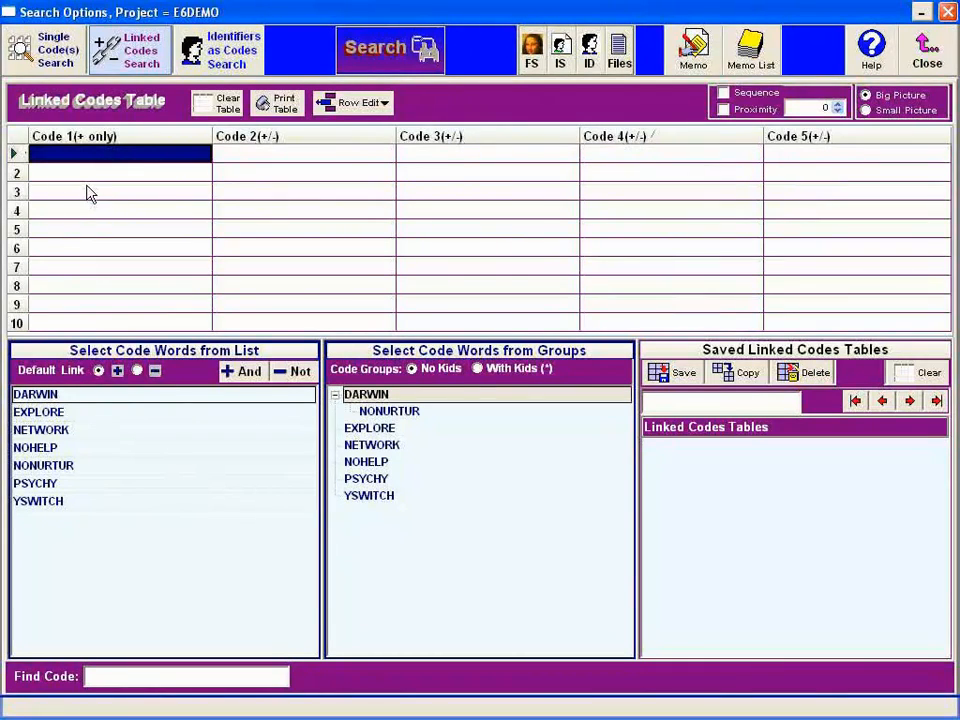
pyautogui.click(48, 397)
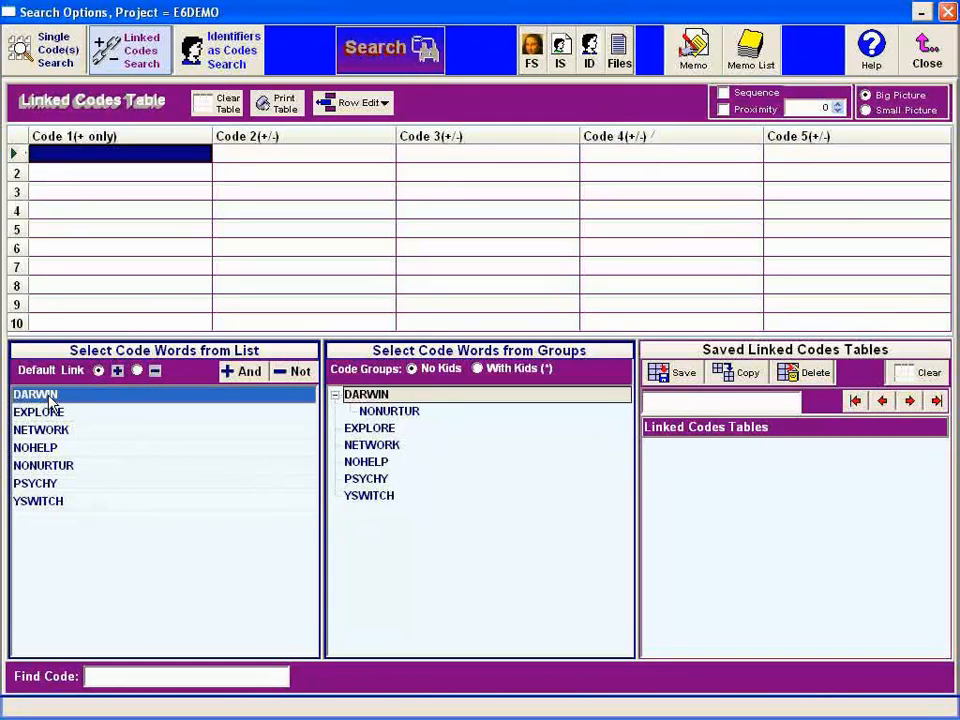
pyautogui.doubleClick(48, 397)
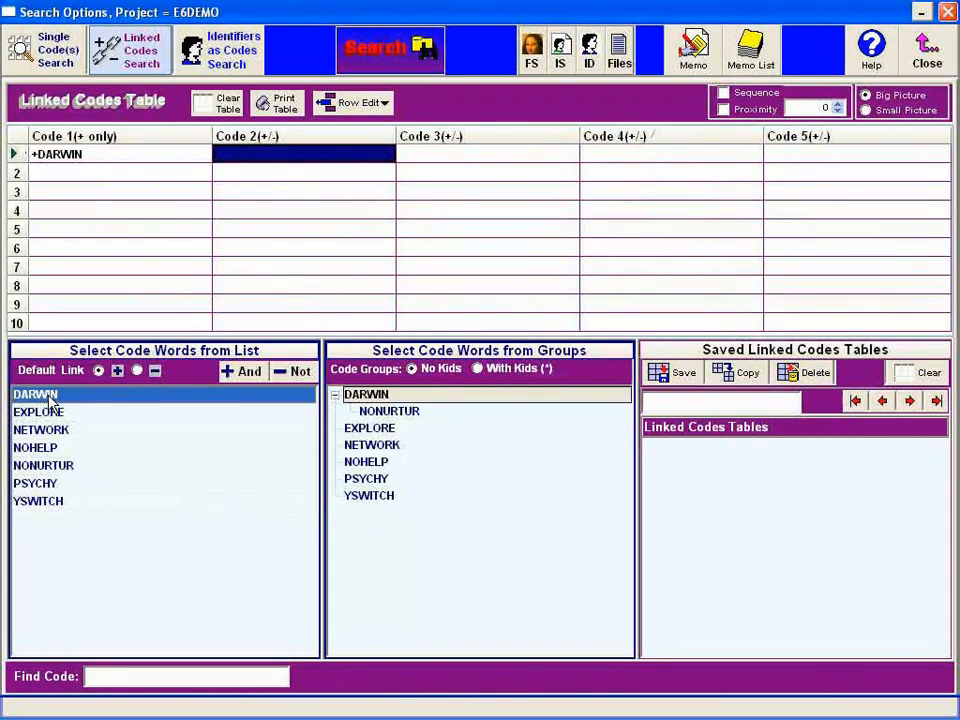
pyautogui.doubleClick(48, 448)
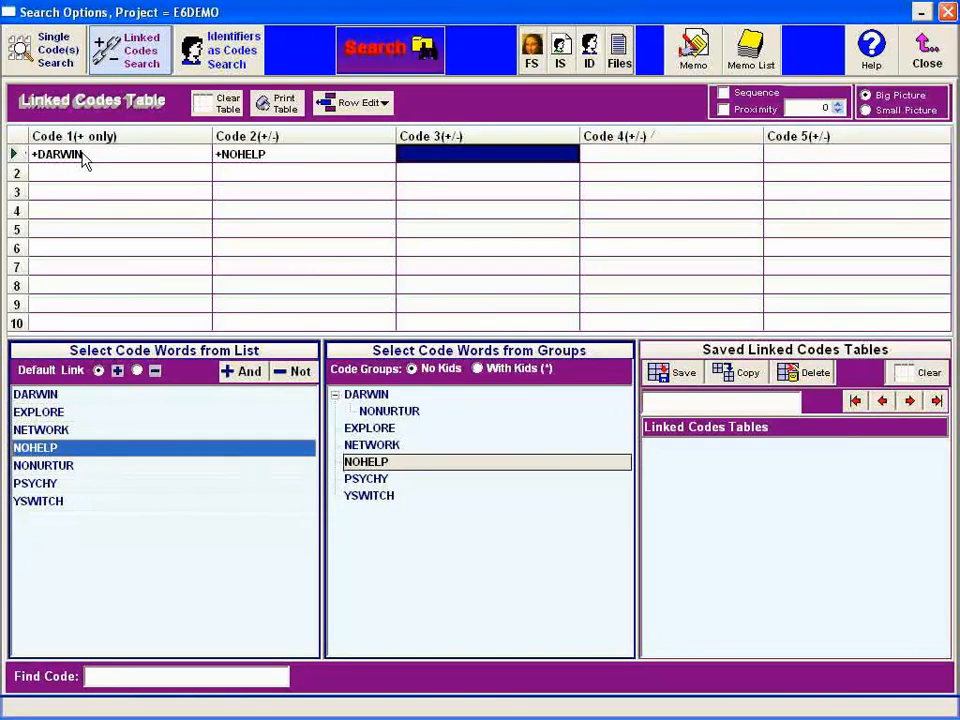
pyautogui.click(176, 161)
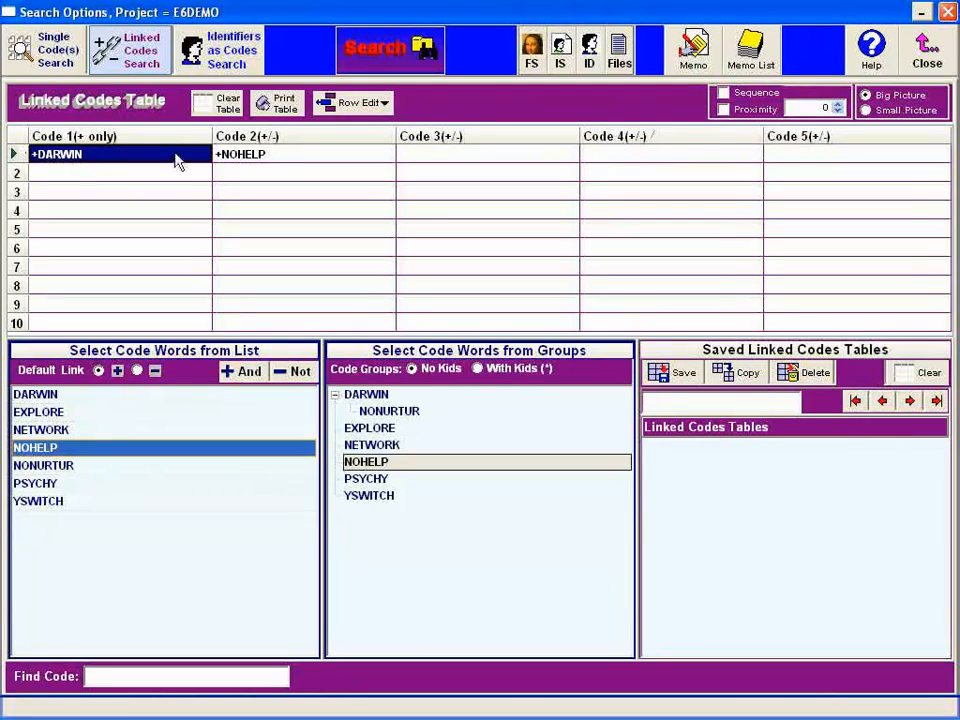
pyautogui.click(286, 163)
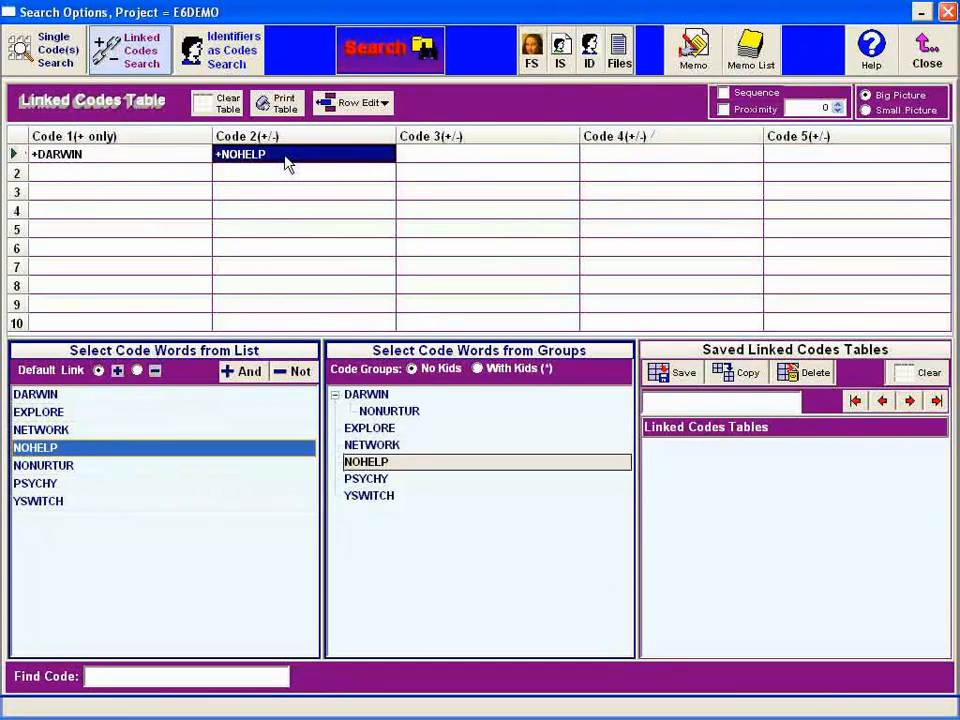
# - Add DARWIN linked with Not to NOHELP in the second row of the linked codes table
pyautogui.click(373, 50)
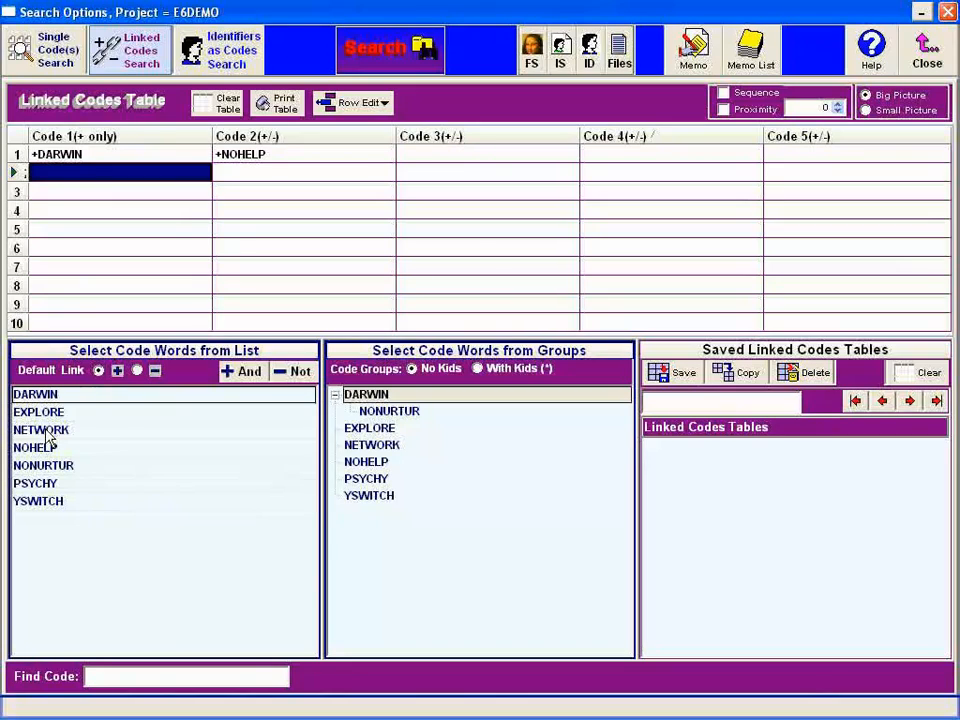
pyautogui.click(50, 396)
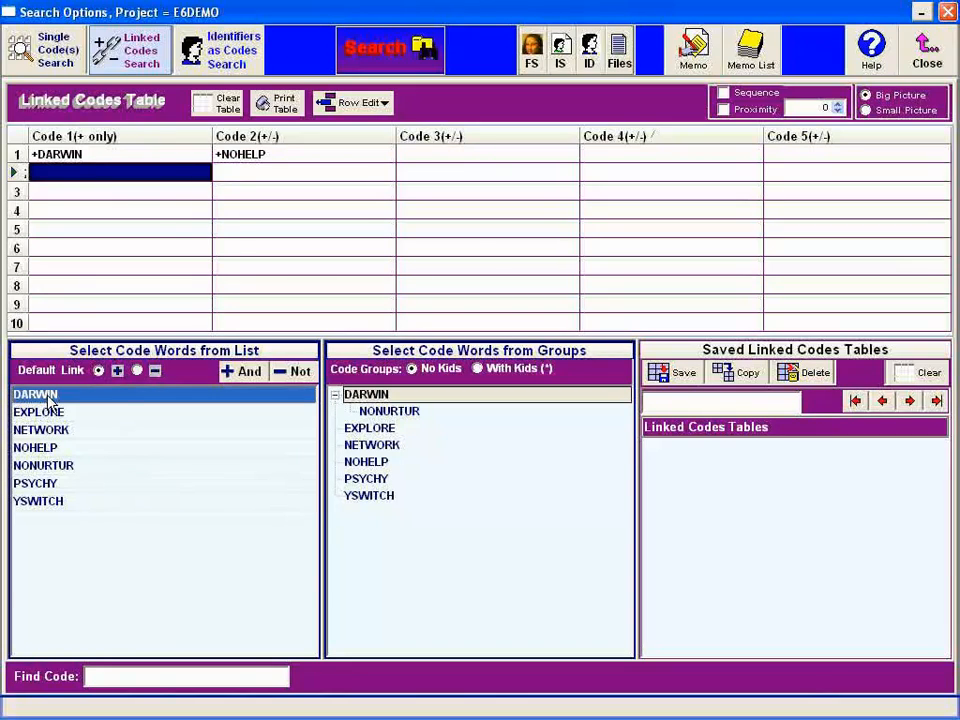
pyautogui.doubleClick(50, 398)
pyautogui.click(45, 452)
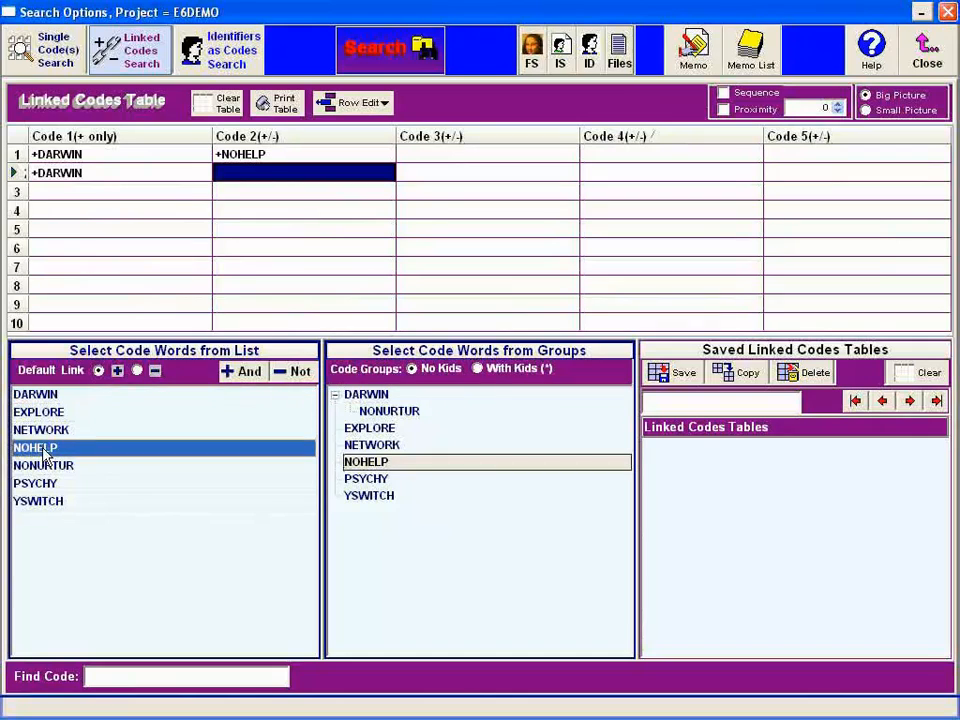
pyautogui.click(292, 371)
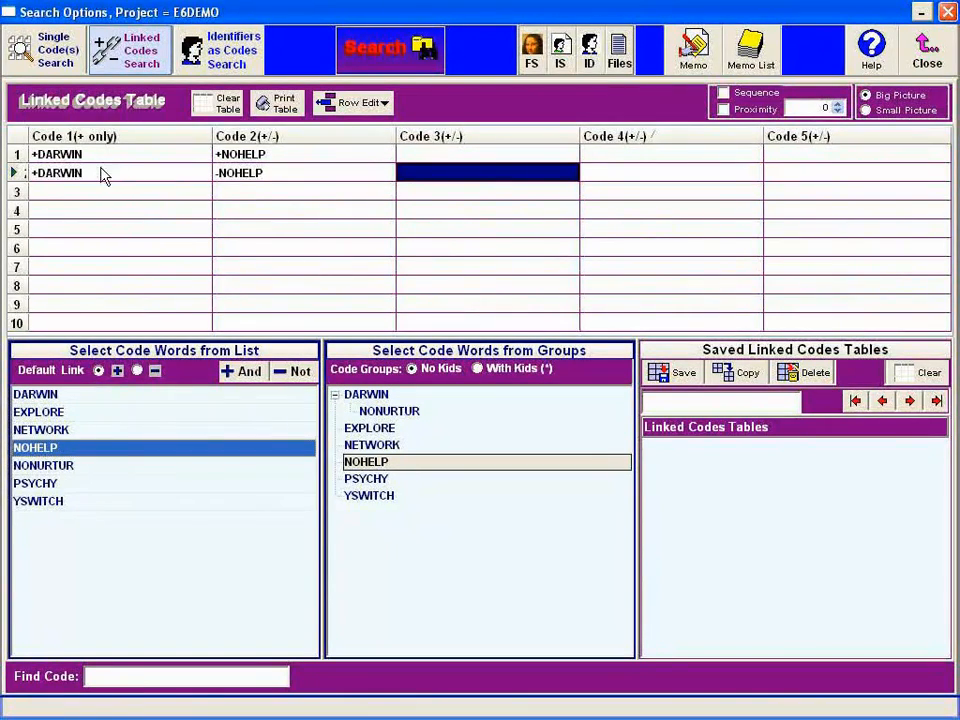
pyautogui.click(160, 178)
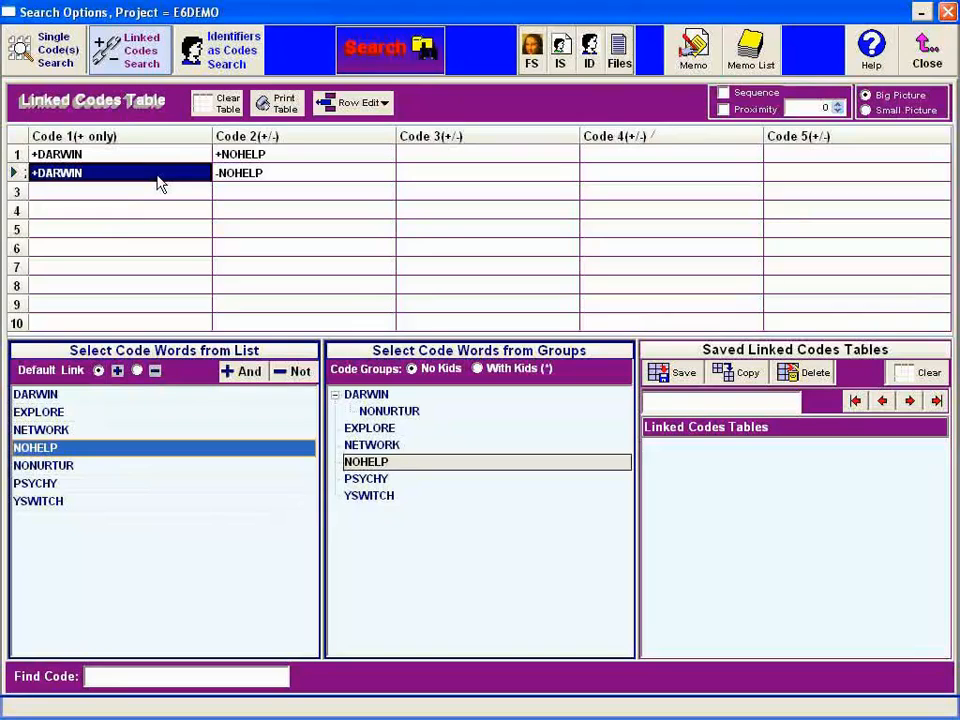
pyautogui.click(159, 177)
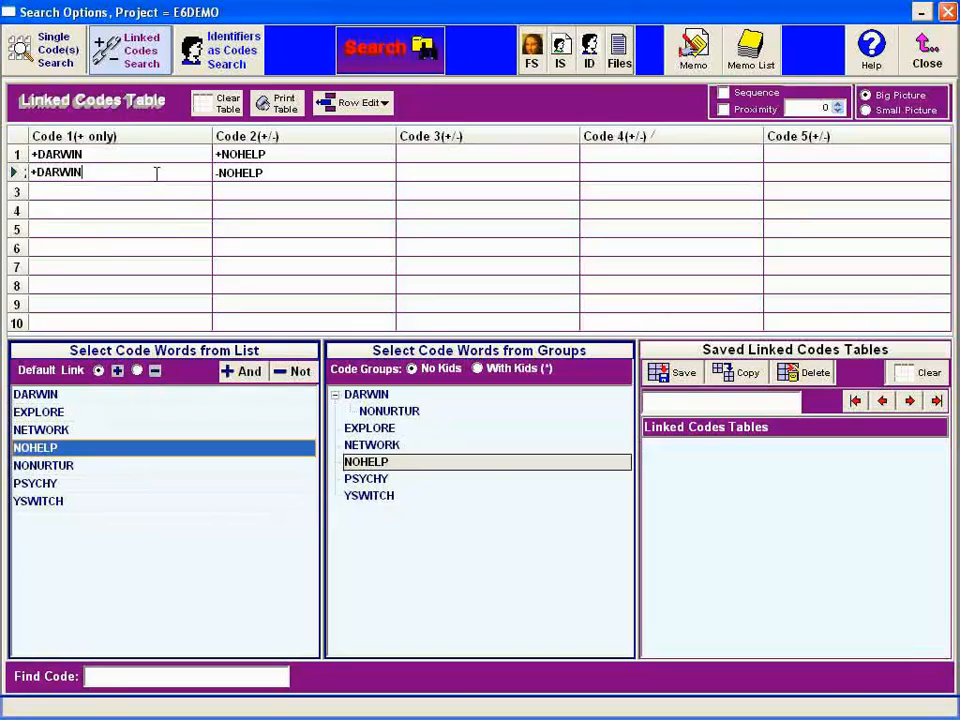
pyautogui.click(281, 182)
pyautogui.click(281, 182)
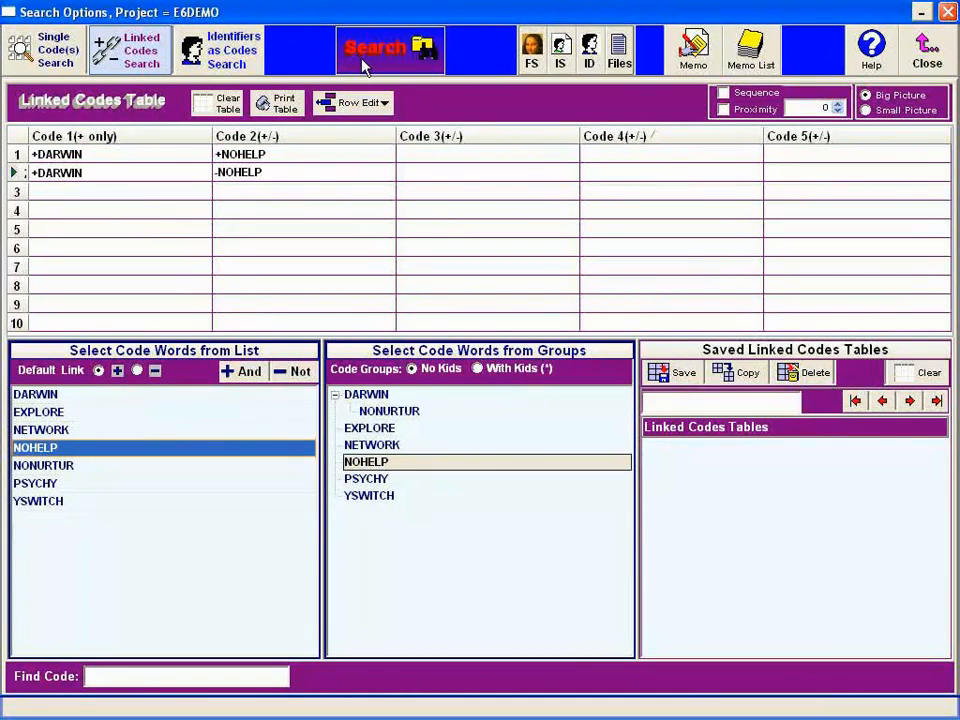
# - Save the linked codes table as DARWIN_NOHELP and run the search
pyautogui.click(672, 378)
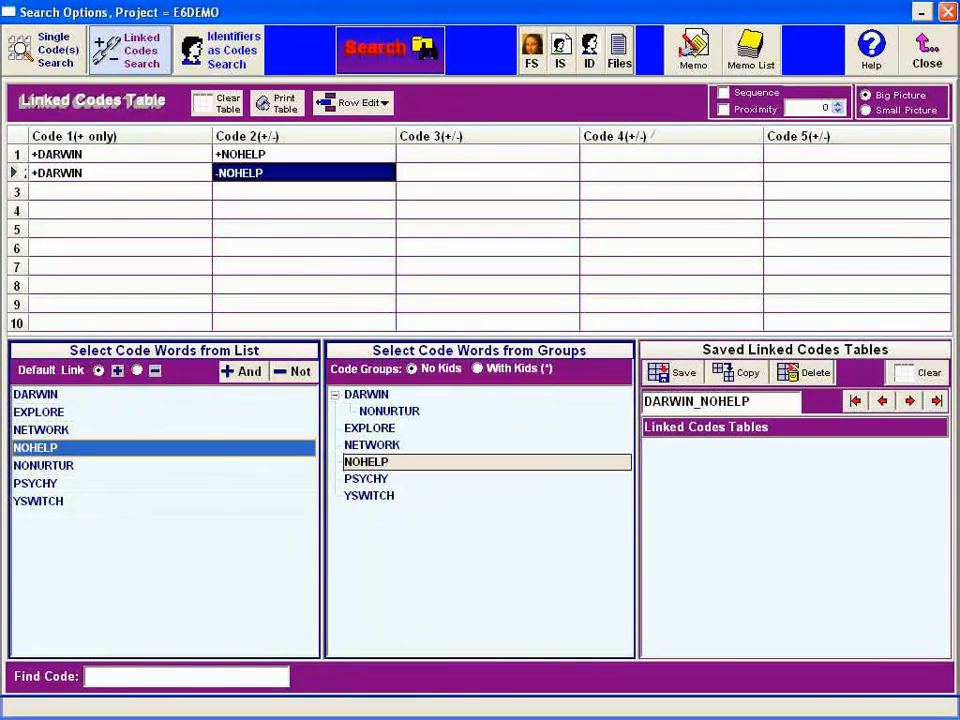
pyautogui.click(681, 376)
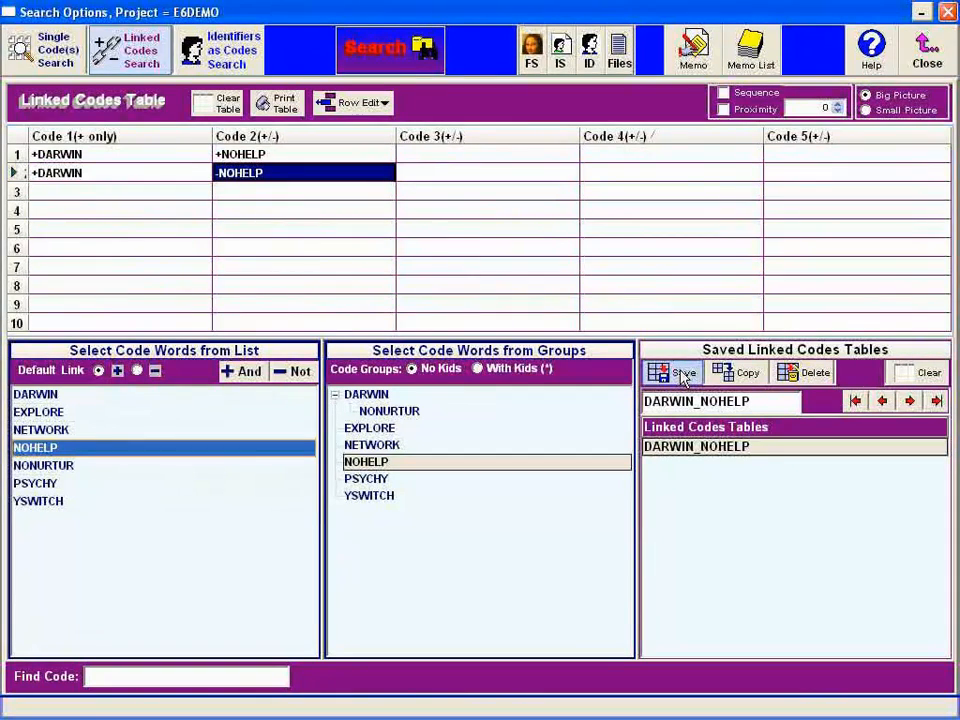
pyautogui.click(390, 62)
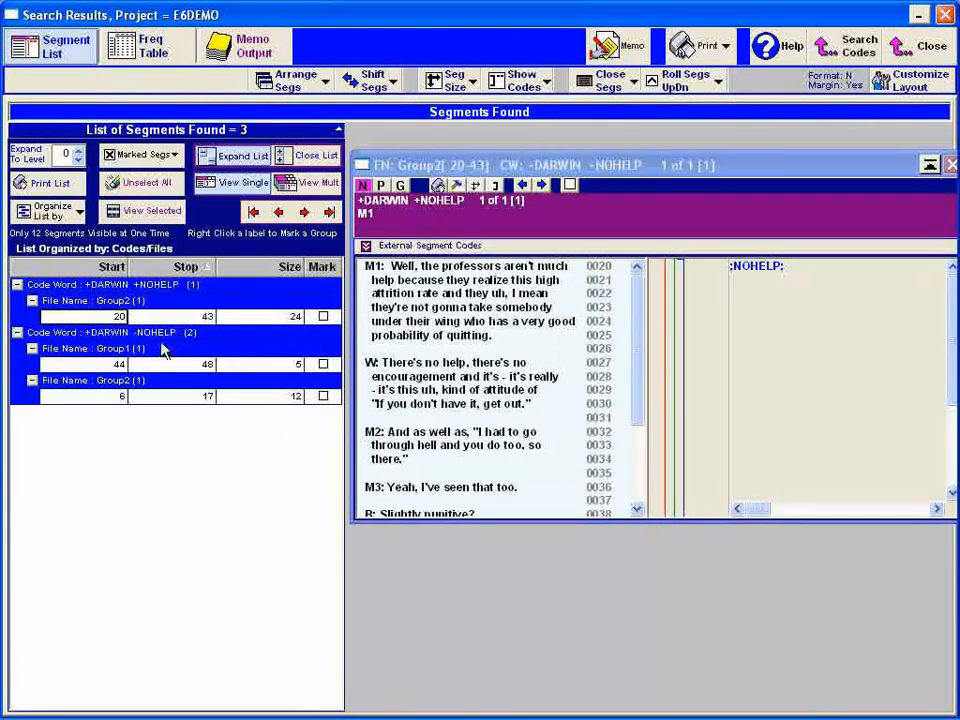
# - View the Group1 44–48 and Group2 20–43 segments found by the linked codes, and return to the search options
pyautogui.click(164, 366)
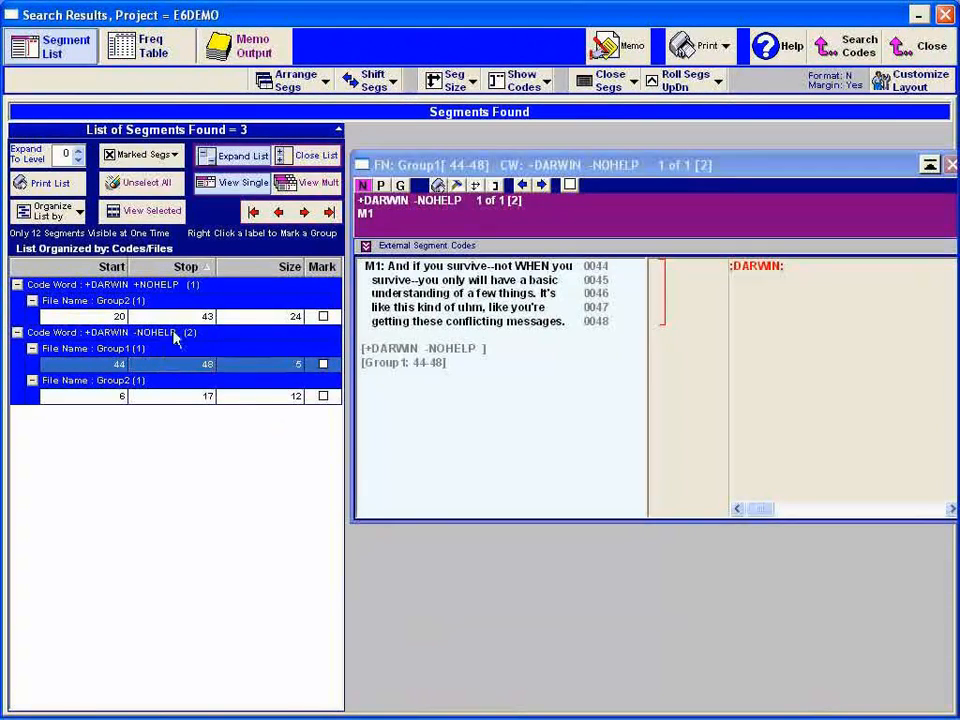
pyautogui.click(180, 316)
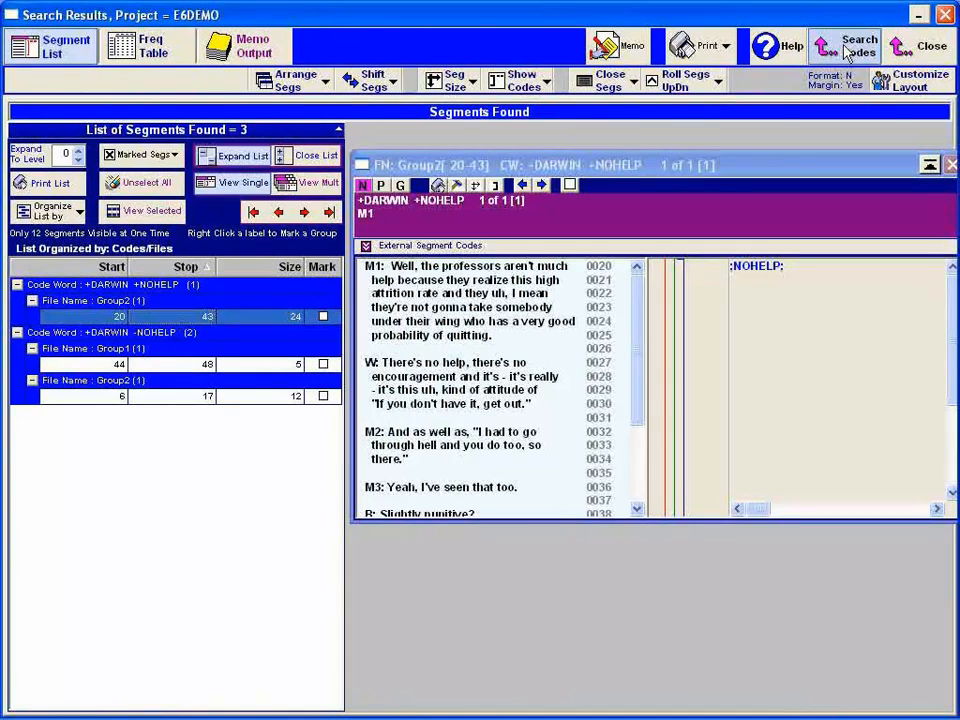
pyautogui.click(845, 50)
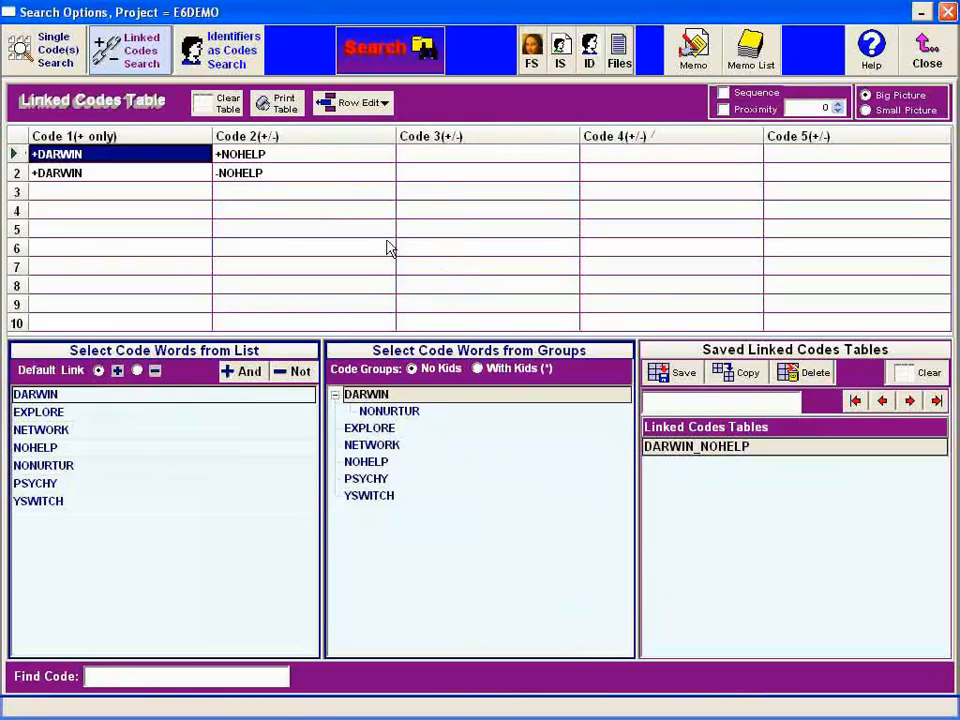
# - Switch to searching identifiers as codes, add identifier W to the selected identifiers and run the search
pyautogui.click(237, 55)
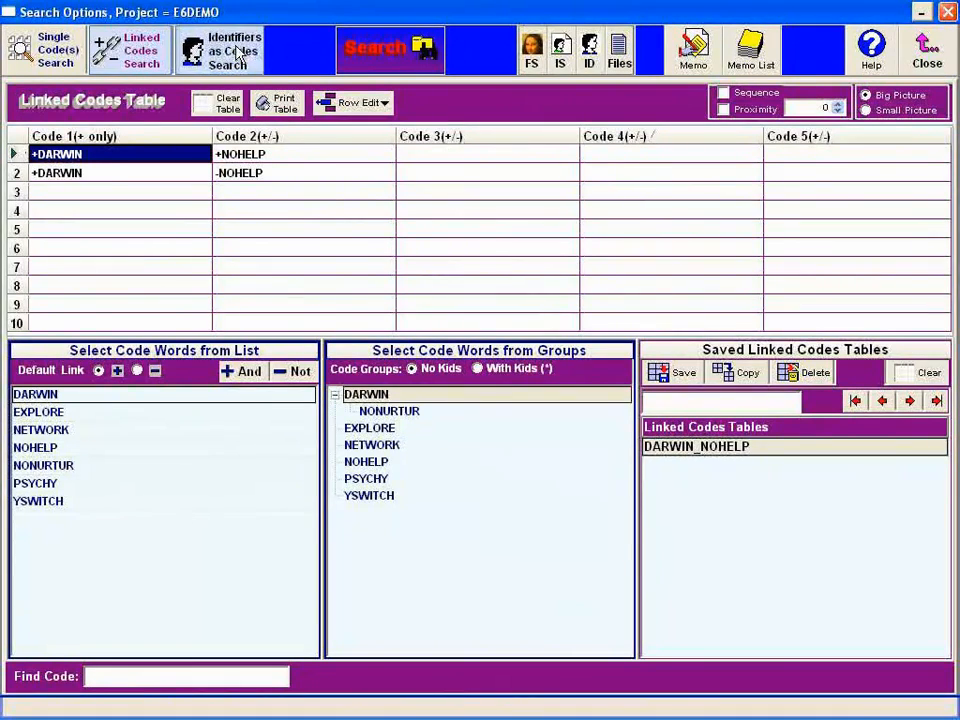
pyautogui.click(25, 192)
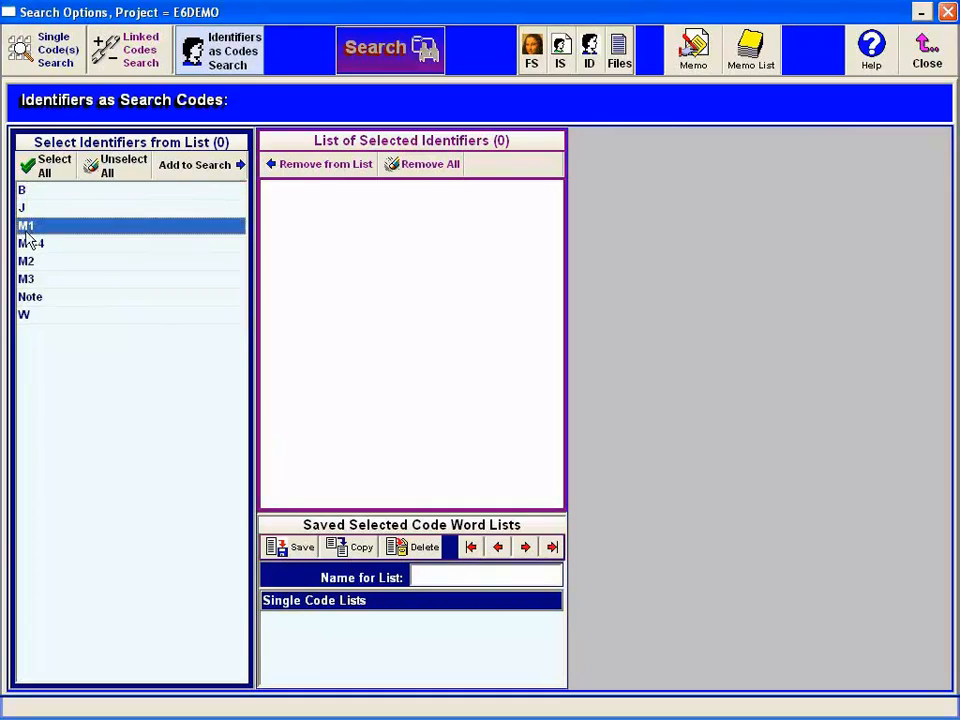
pyautogui.doubleClick(27, 316)
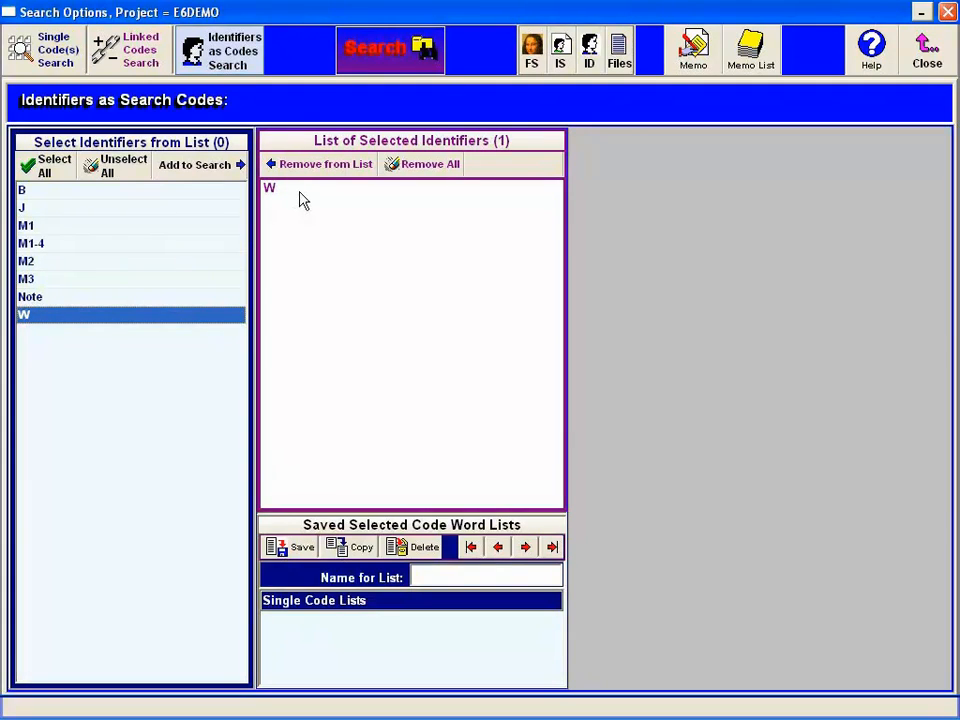
pyautogui.click(381, 66)
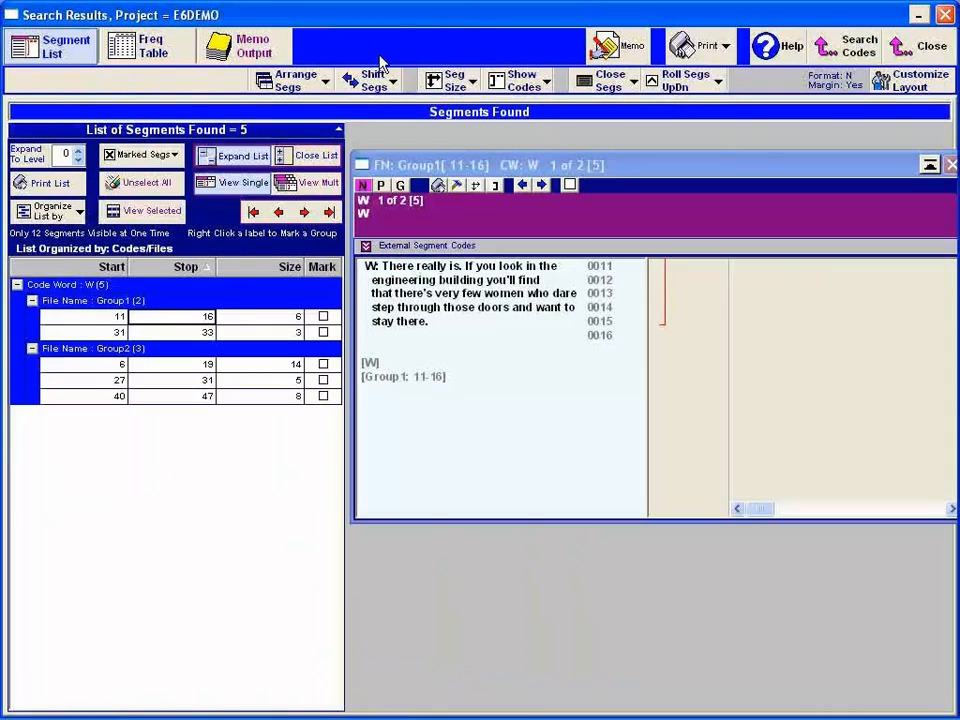
# - View the found W segments in list order: Group1 11–16 and 31–33, and Group2 6–19, 27–31 and 40–47
pyautogui.click(155, 322)
pyautogui.click(155, 334)
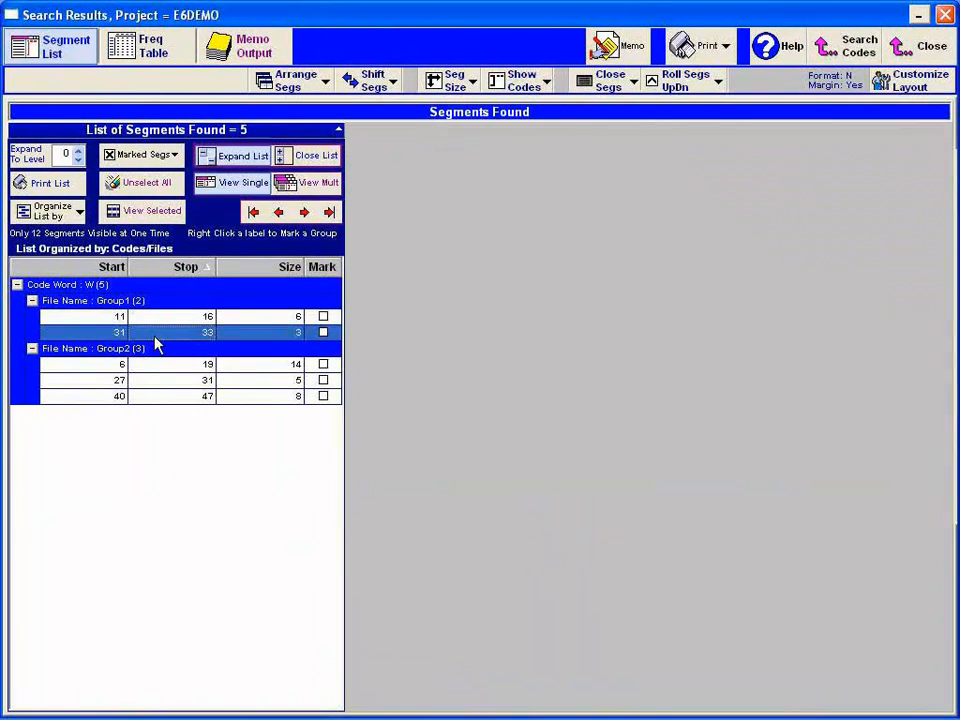
pyautogui.click(155, 364)
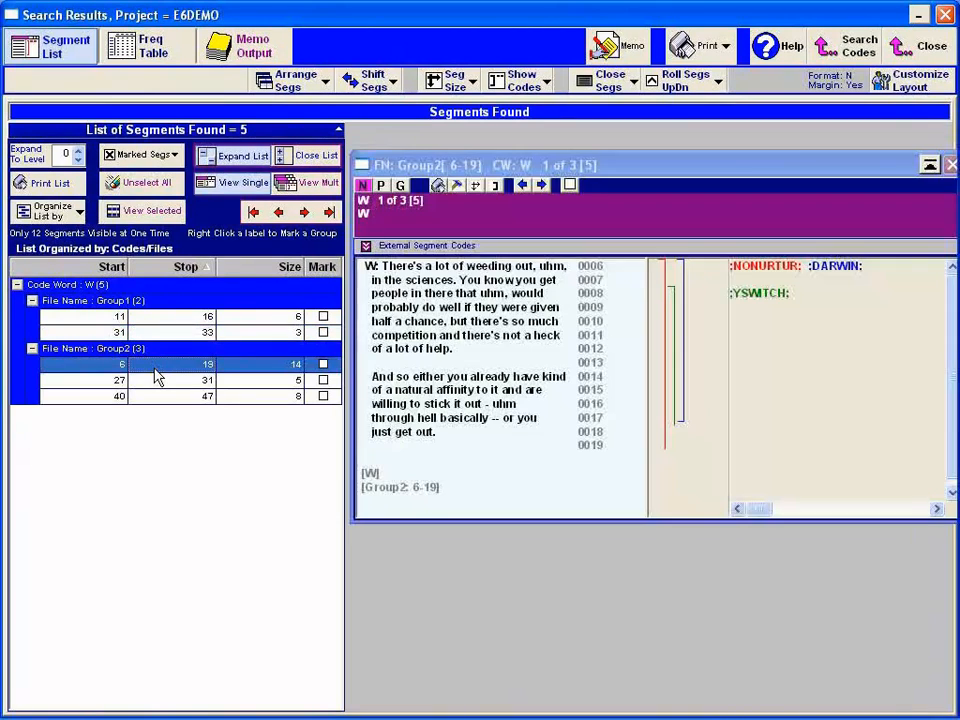
pyautogui.click(158, 380)
pyautogui.click(158, 396)
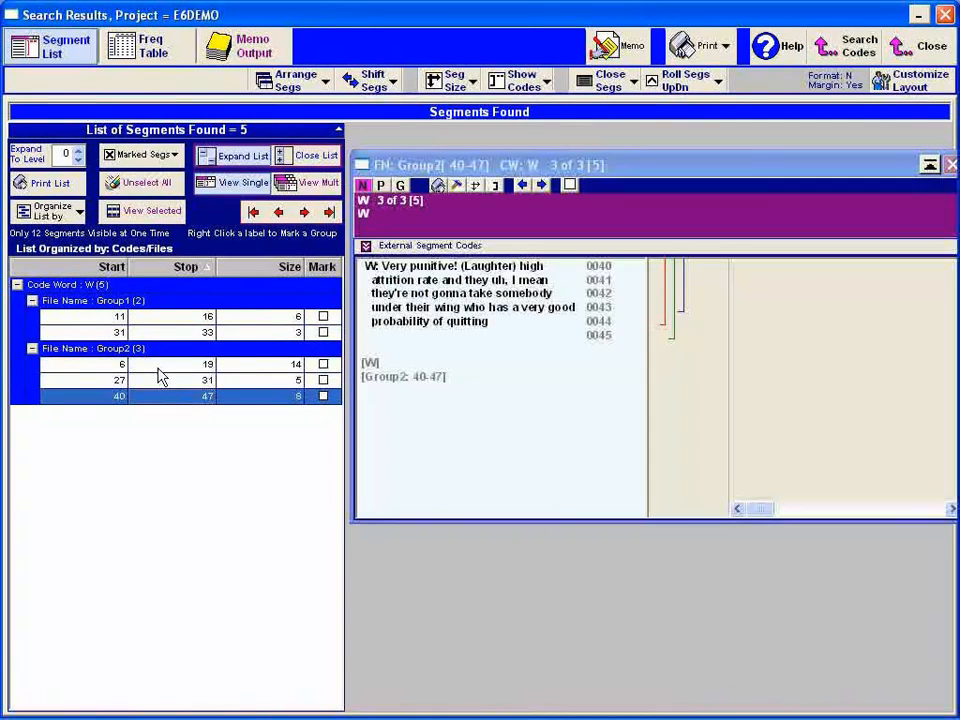
# - Revisit W segments Group2 6–19, Group1 31–33 and Group1 11–16, and finish on the last found segment
pyautogui.click(157, 366)
pyautogui.click(162, 333)
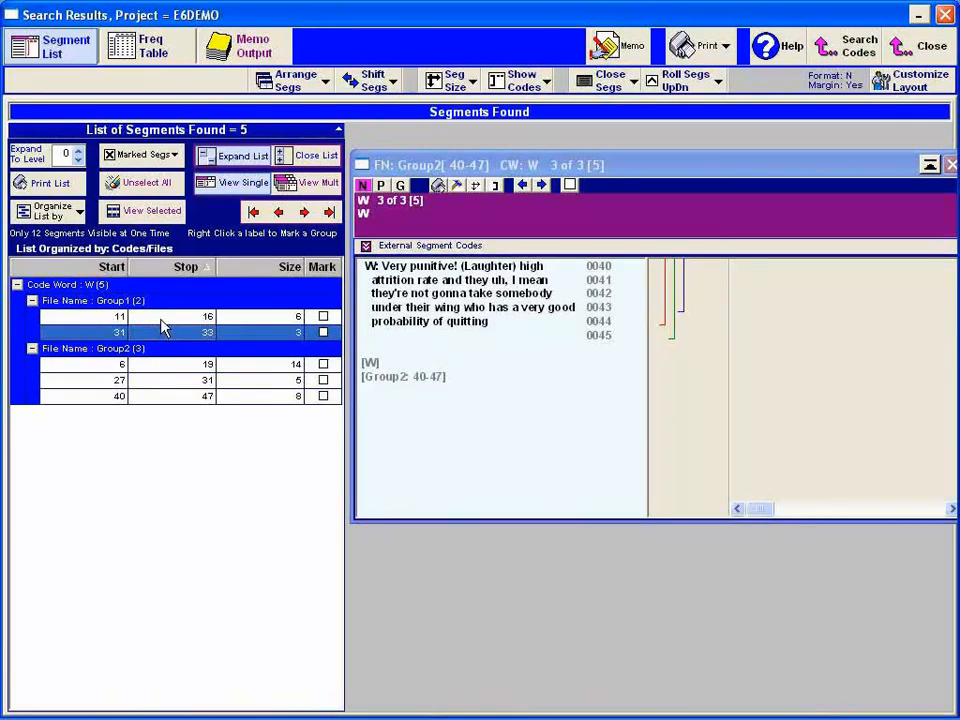
pyautogui.click(163, 316)
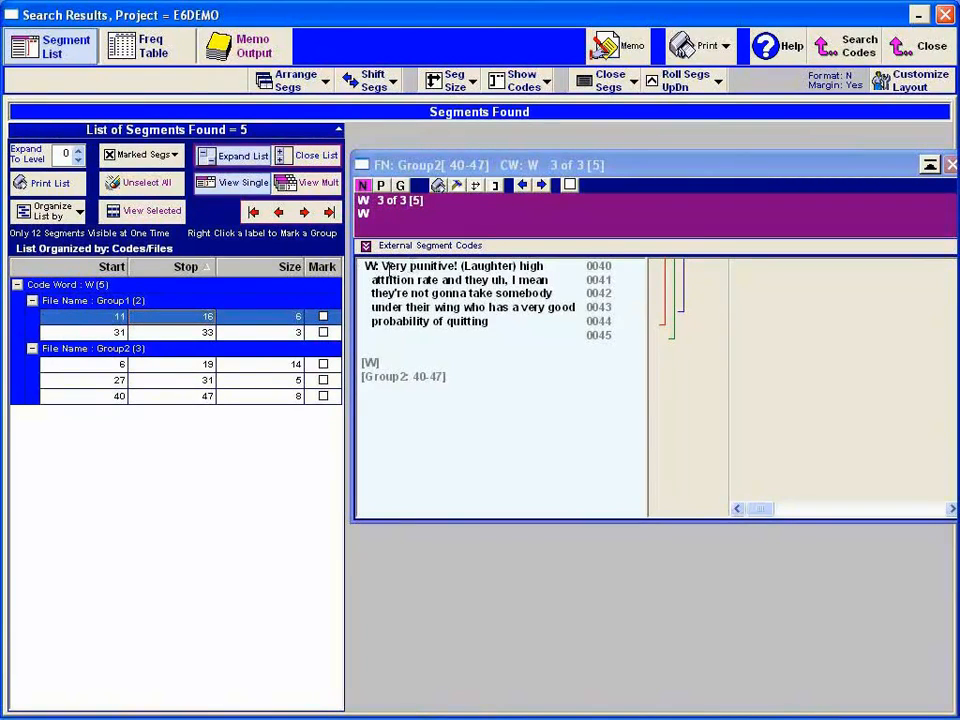
pyautogui.click(150, 334)
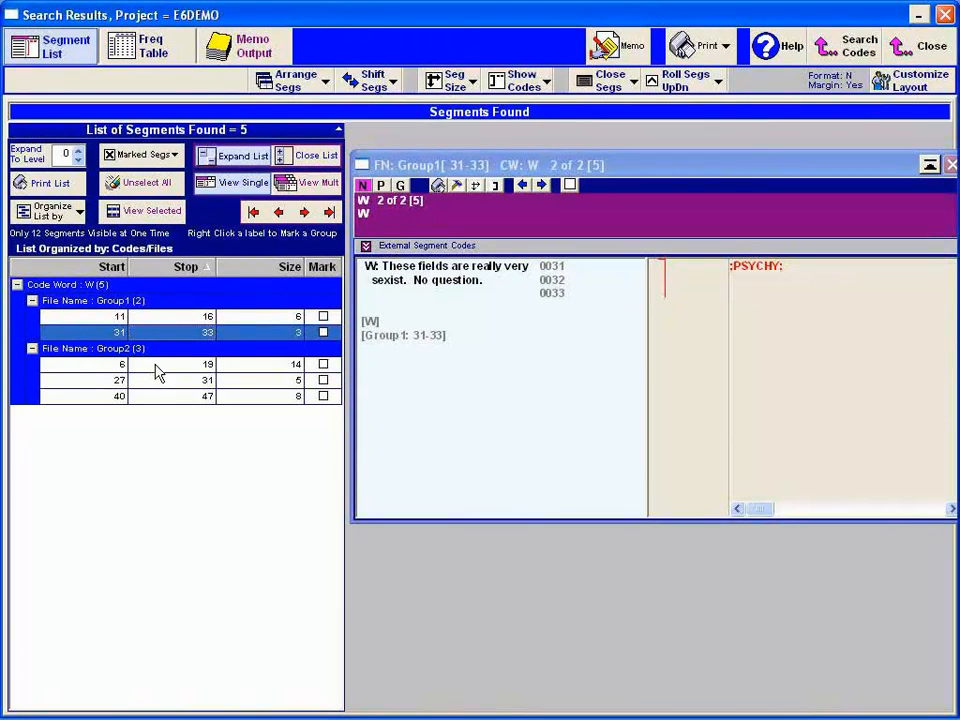
pyautogui.click(157, 366)
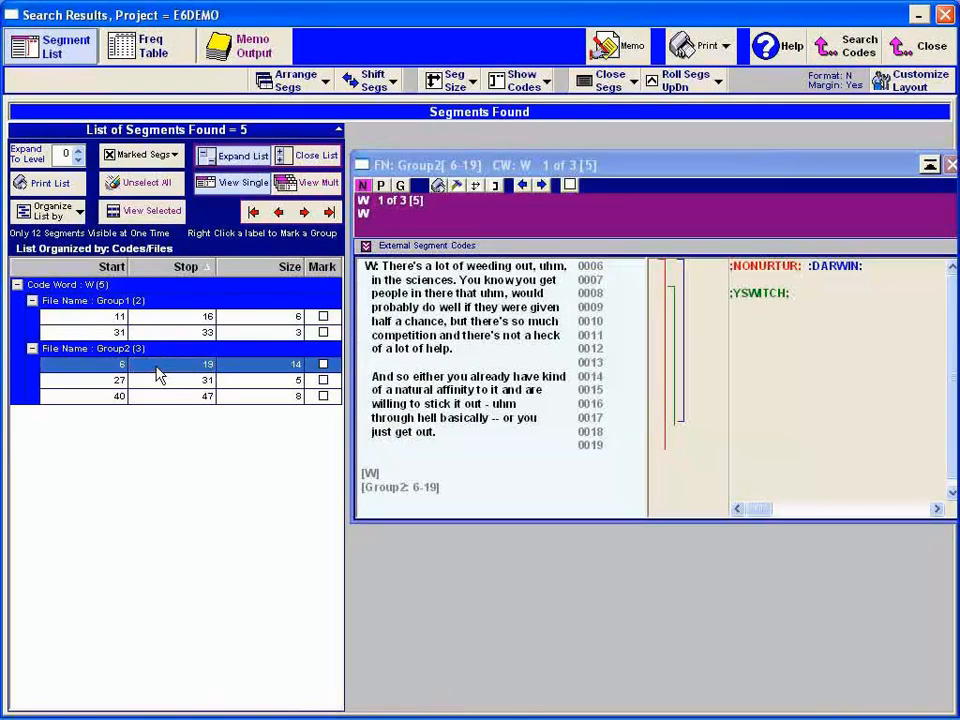
pyautogui.click(329, 213)
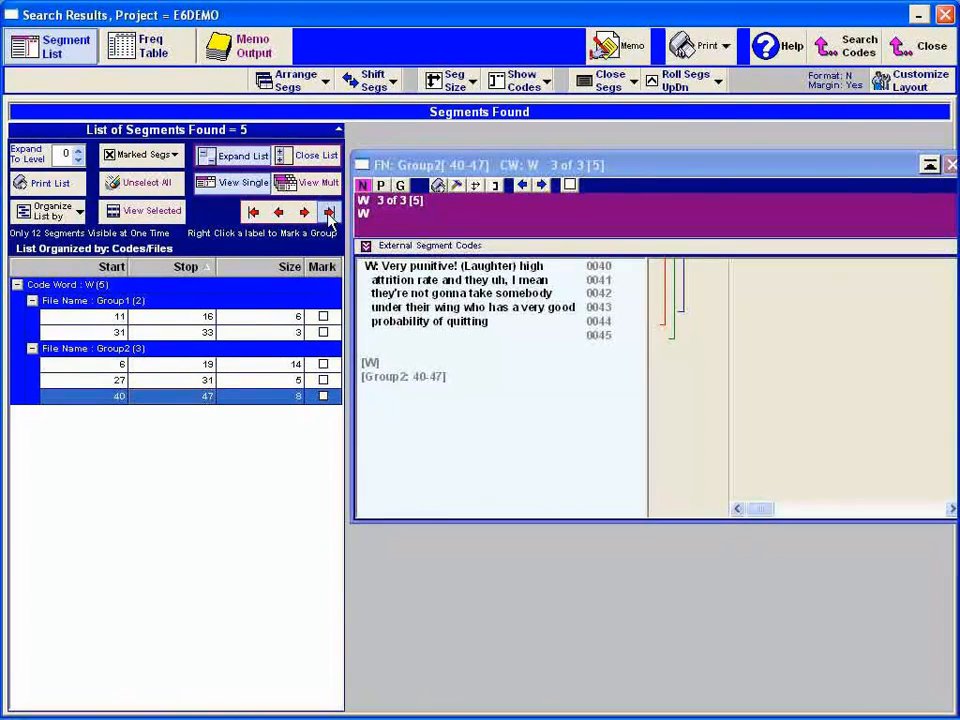
pyautogui.click(329, 215)
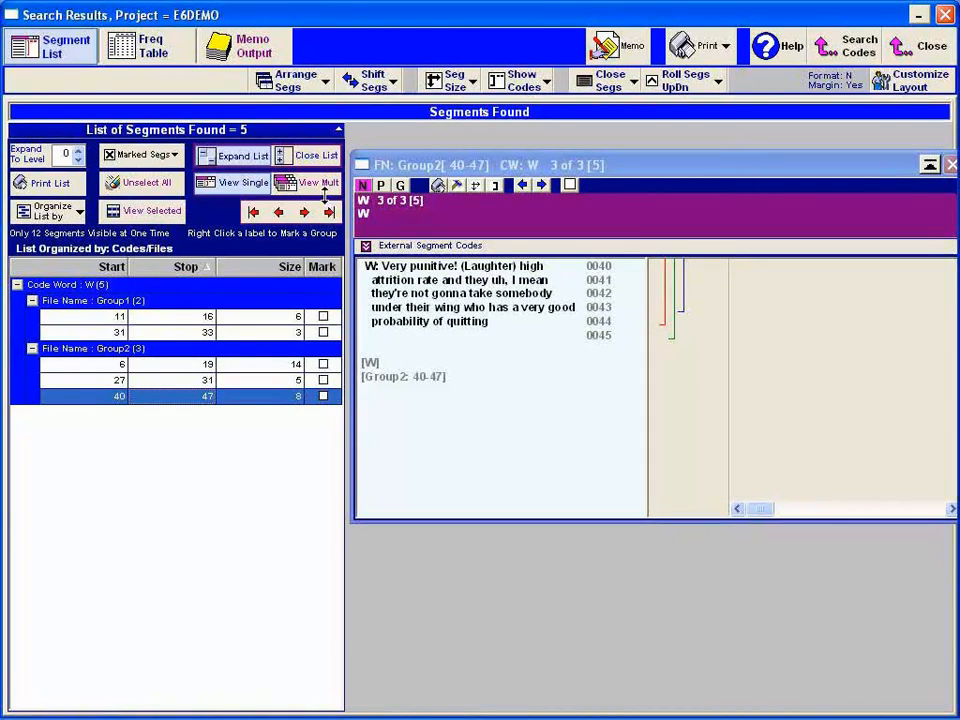